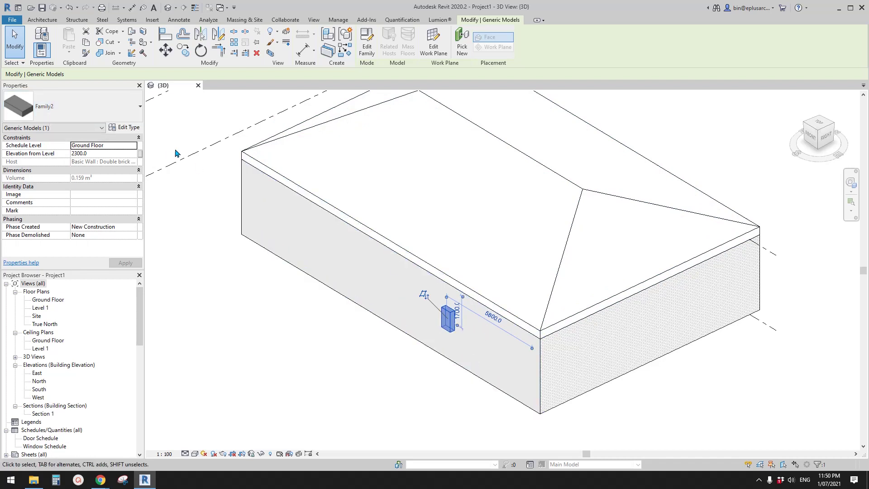
- Deselect the box on the wall and close the current project
{"action": "key", "text": "Escape"}
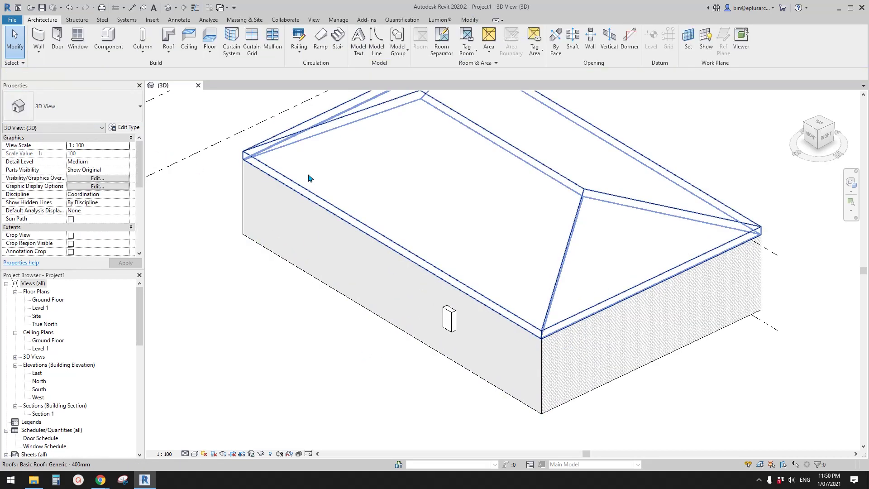
{"action": "middle_click_drag", "start_coordinate": [520, 227], "coordinate": [508, 238]}
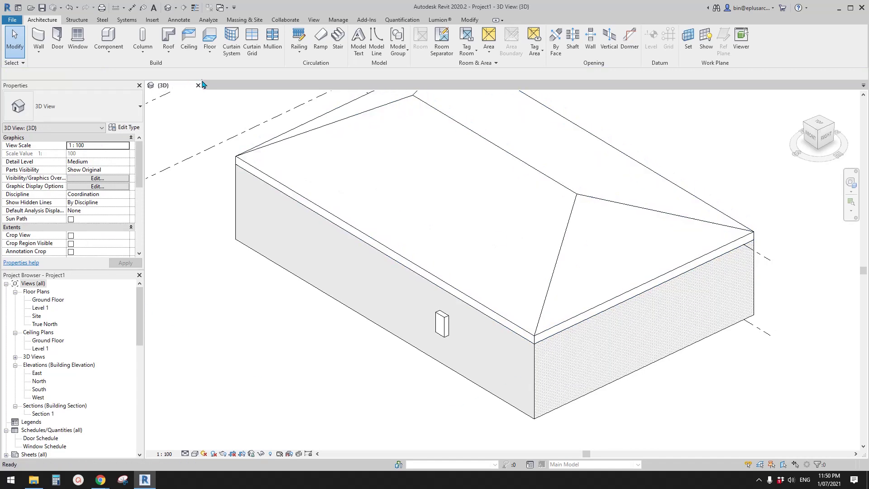
{"action": "left_click", "coordinate": [198, 85]}
{"action": "left_click", "coordinate": [454, 240]}
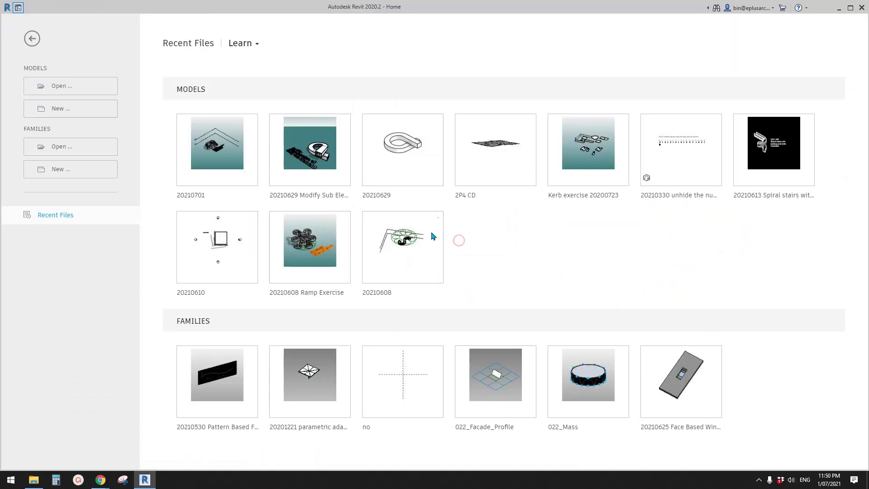
- Create a new project from another listed template instead of the Construction Template
{"action": "left_click", "coordinate": [59, 109]}
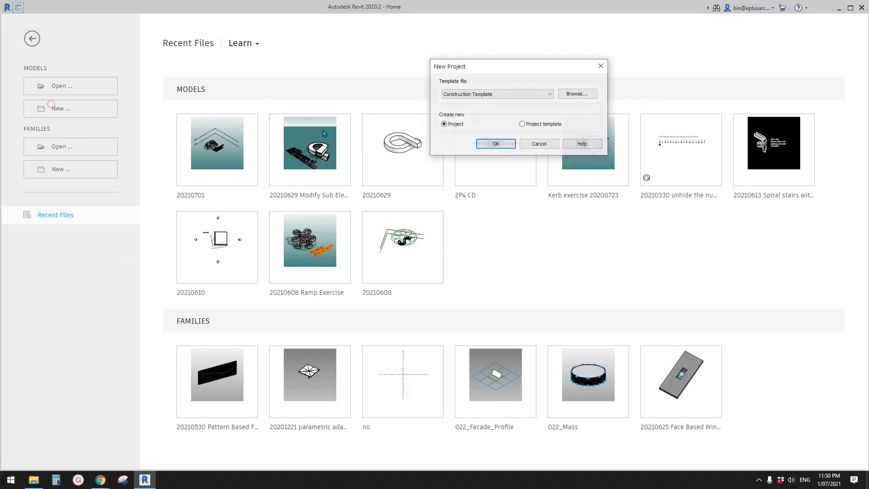
{"action": "left_click", "coordinate": [514, 94]}
{"action": "left_click", "coordinate": [470, 109]}
{"action": "left_click", "coordinate": [498, 143]}
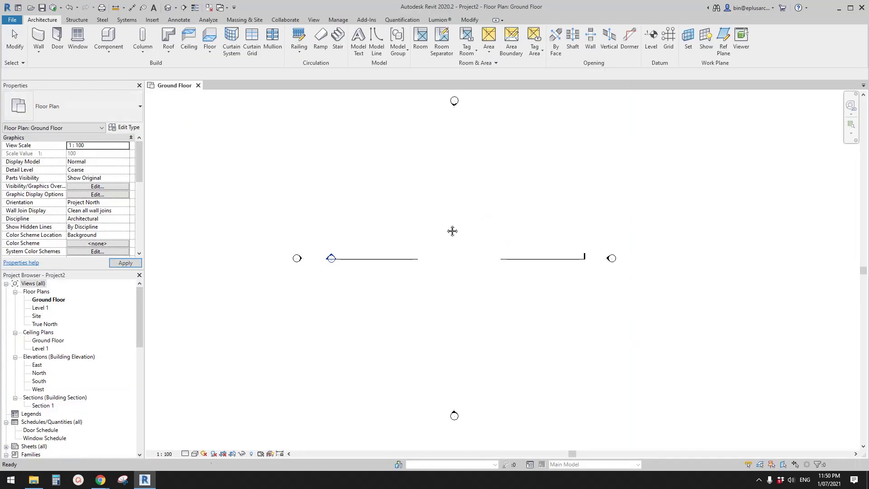
- Draw a rectangle of Double brick - 270 walls, 8000 mm high, between the elevation markers and show the model in 3D
{"action": "key", "text": "w"}
{"action": "key", "text": "a"}
{"action": "left_click", "coordinate": [372, 33]}
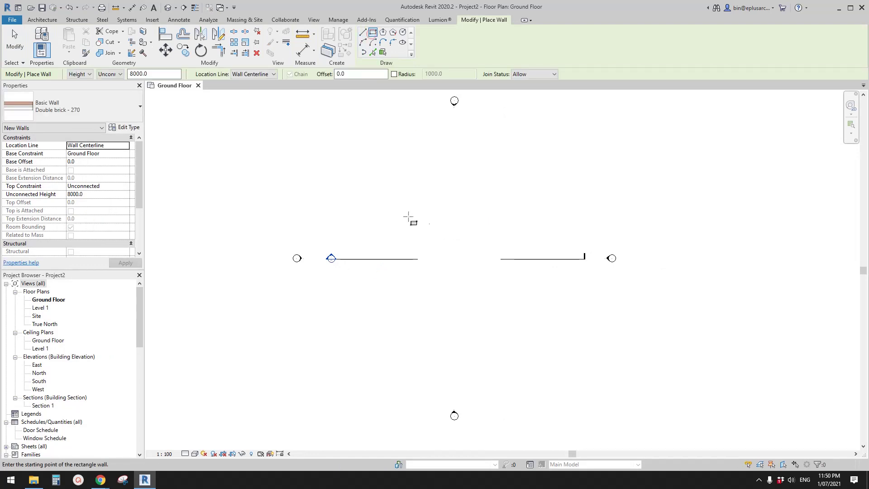
{"action": "left_click", "coordinate": [406, 215]}
{"action": "left_click", "coordinate": [507, 286]}
{"action": "left_click", "coordinate": [167, 8]}
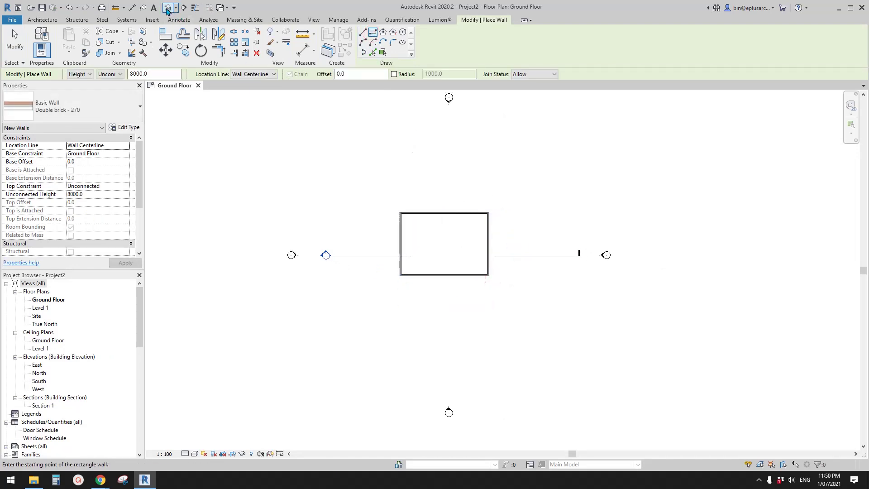
- Create a Generic - 400mm footprint roof on Level 1 along all four walls, with every edge sloping 30°
{"action": "left_click", "coordinate": [42, 19]}
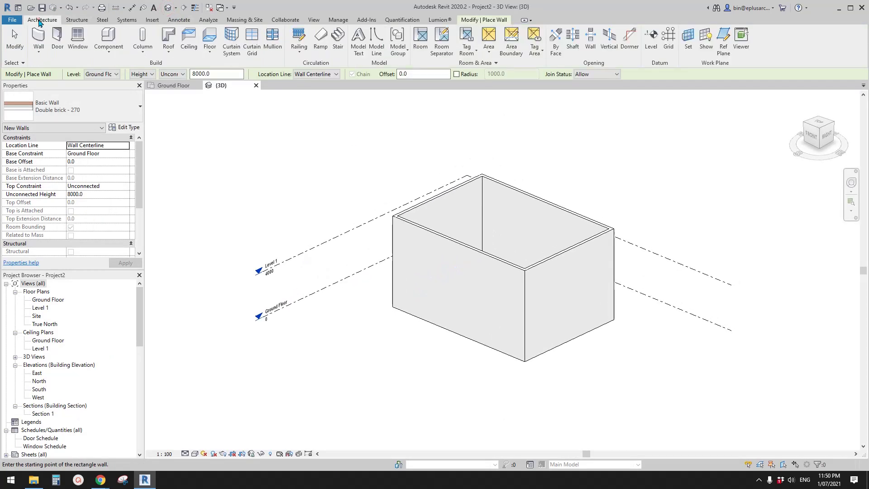
{"action": "left_click", "coordinate": [168, 39]}
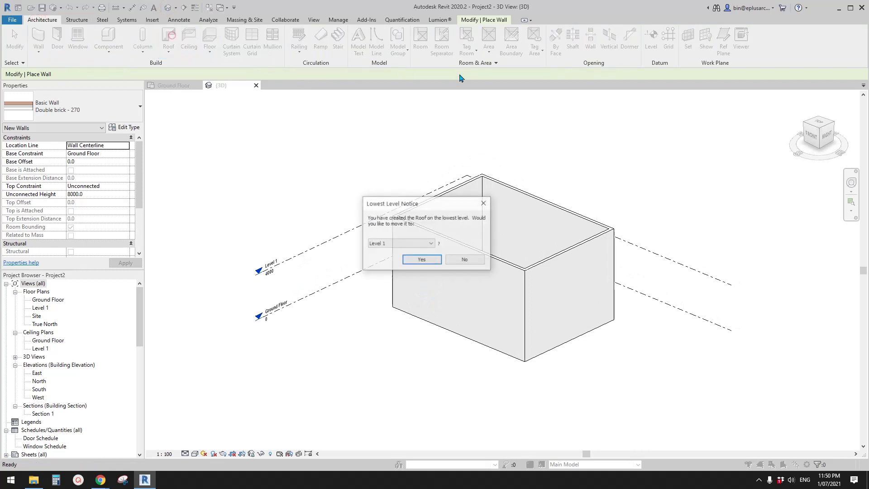
{"action": "left_click", "coordinate": [428, 262]}
{"action": "key", "text": "Tab"}
{"action": "left_click", "coordinate": [562, 287]}
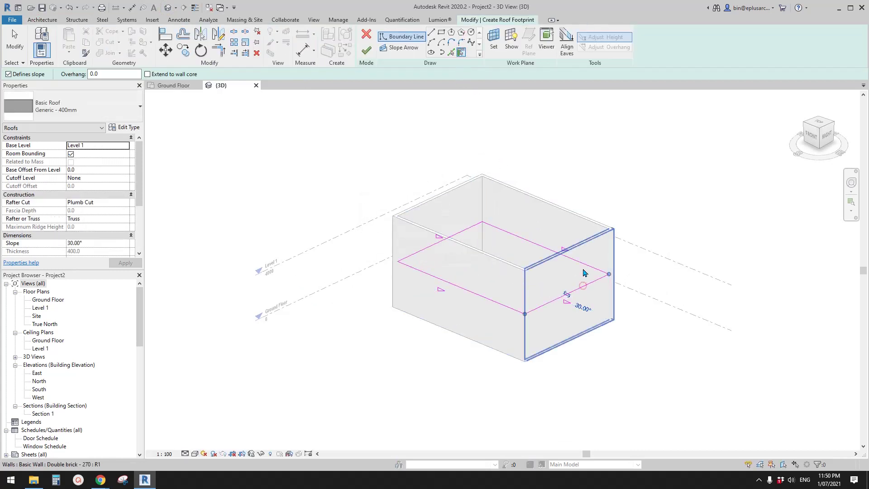
{"action": "key", "text": "Escape"}
{"action": "left_click", "coordinate": [368, 51]}
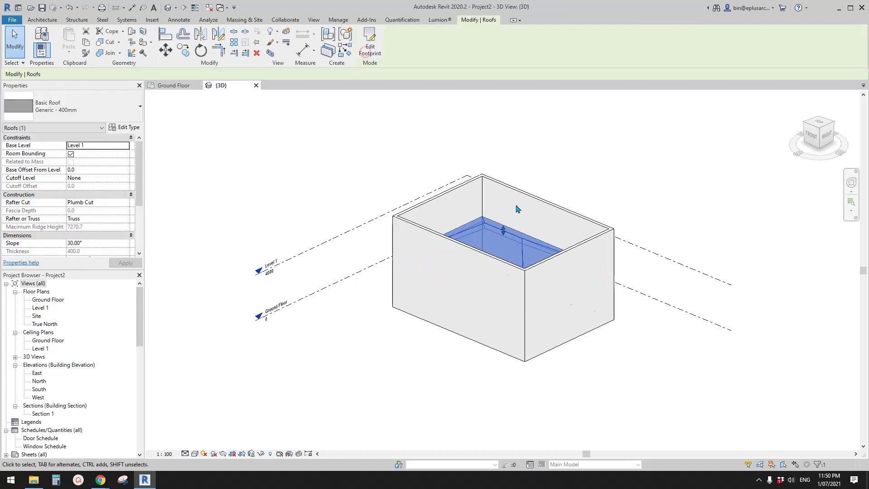
- Reopen the roof footprint, finish it without changing the sketch, and attach the highlighted walls to the roof
{"action": "middle_click_drag", "start_coordinate": [504, 242], "coordinate": [415, 74], "text": "shift"}
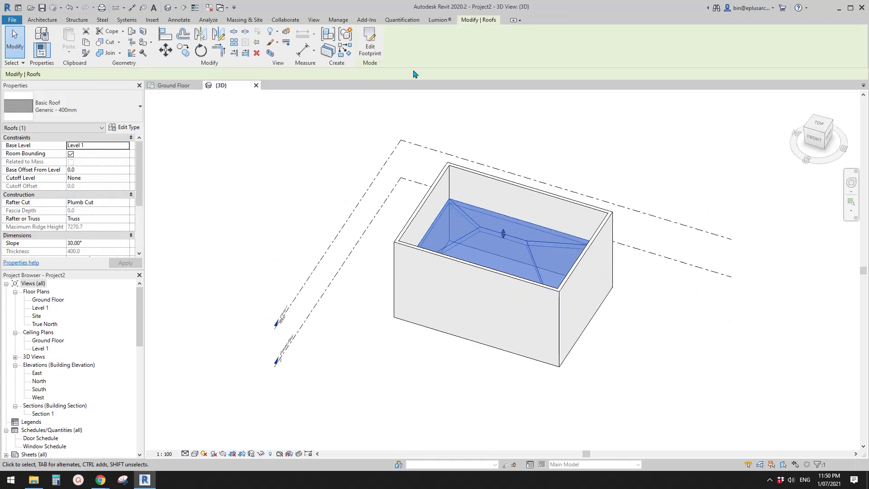
{"action": "left_click", "coordinate": [370, 41]}
{"action": "left_click", "coordinate": [589, 292]}
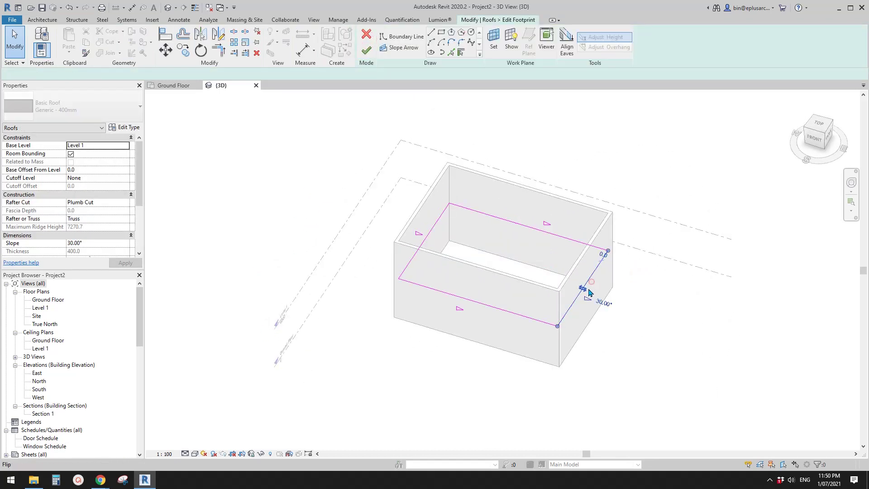
{"action": "left_click", "coordinate": [654, 291]}
{"action": "left_click", "coordinate": [366, 50]}
{"action": "left_click", "coordinate": [457, 294]}
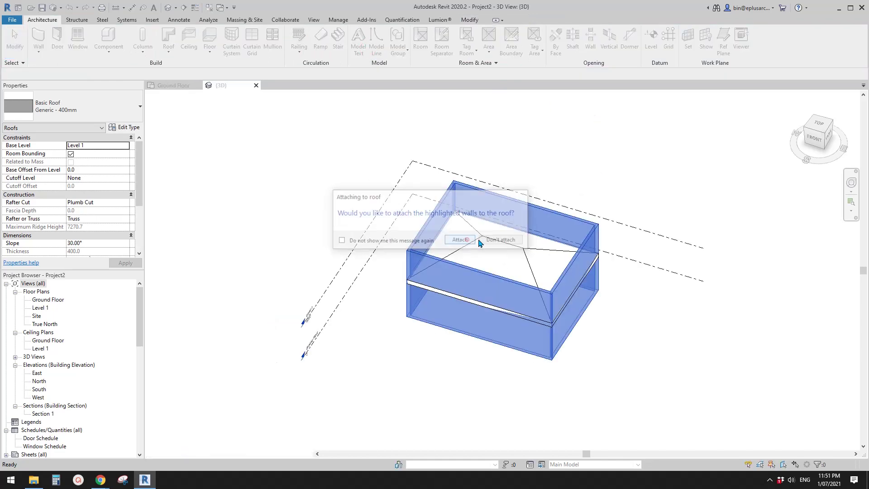
{"action": "key", "text": "Escape"}
{"action": "middle_click_drag", "start_coordinate": [627, 212], "coordinate": [558, 307], "text": "shift"}
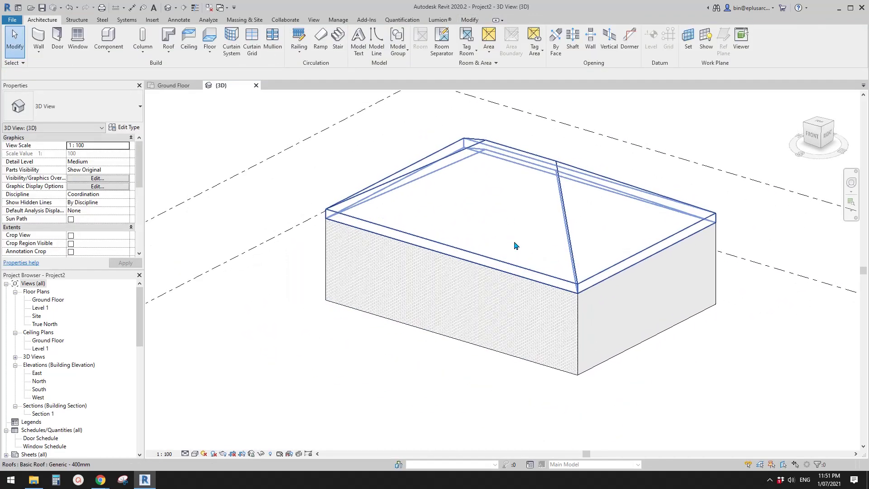
{"action": "middle_click_drag", "start_coordinate": [516, 245], "coordinate": [514, 268], "text": "shift"}
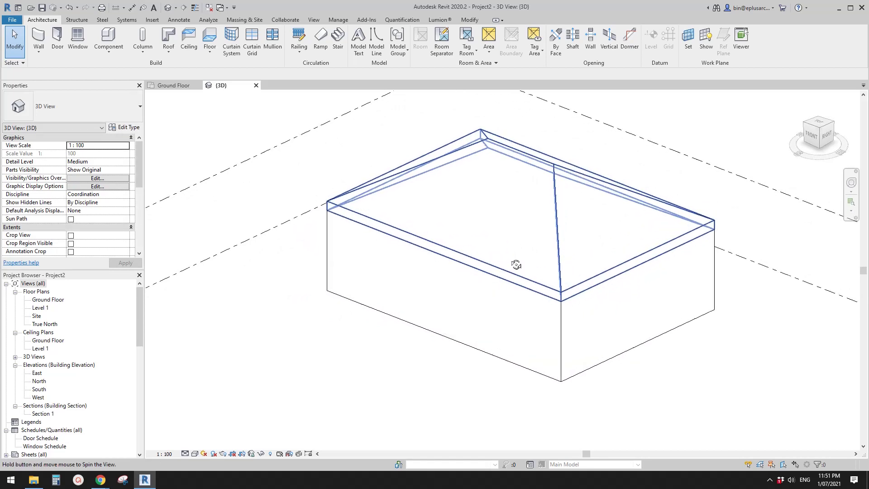
- Create a new family from the Metric Generic Model face based.rft template
{"action": "left_click", "coordinate": [11, 20]}
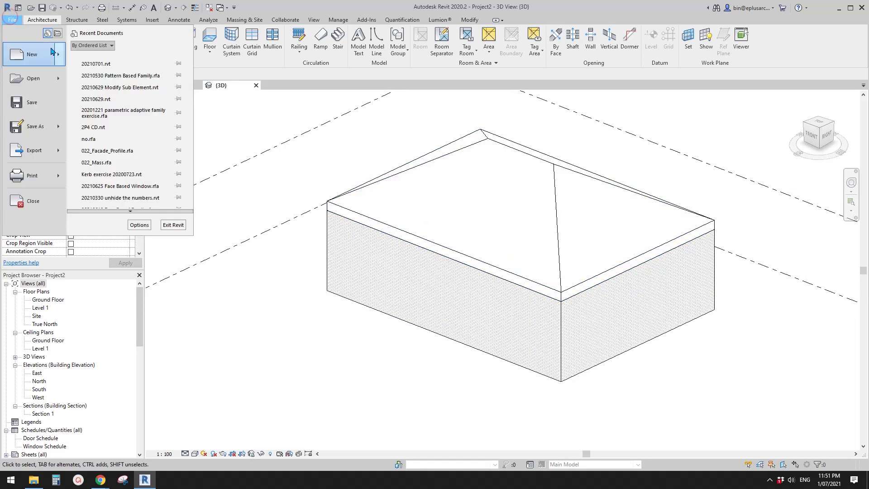
{"action": "mouse_move", "coordinate": [58, 59]}
{"action": "left_click", "coordinate": [91, 84]}
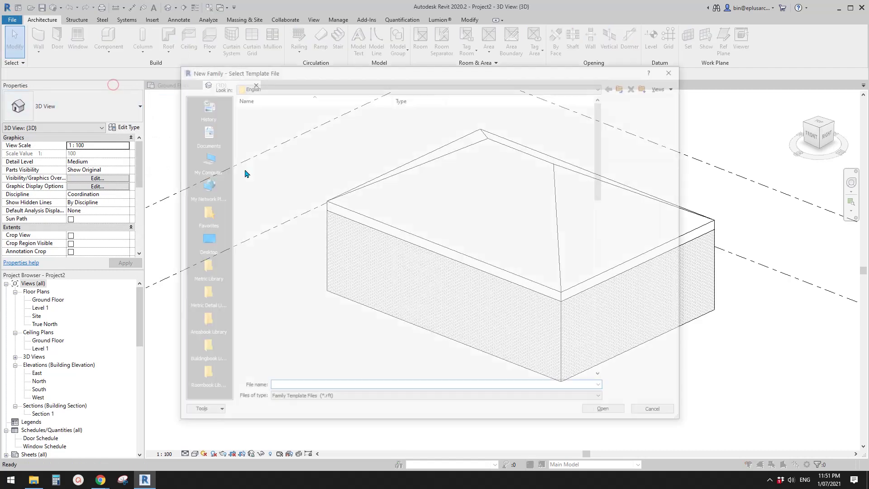
{"action": "scroll", "coordinate": [352, 272], "scroll_direction": "down", "scroll_amount": 2}
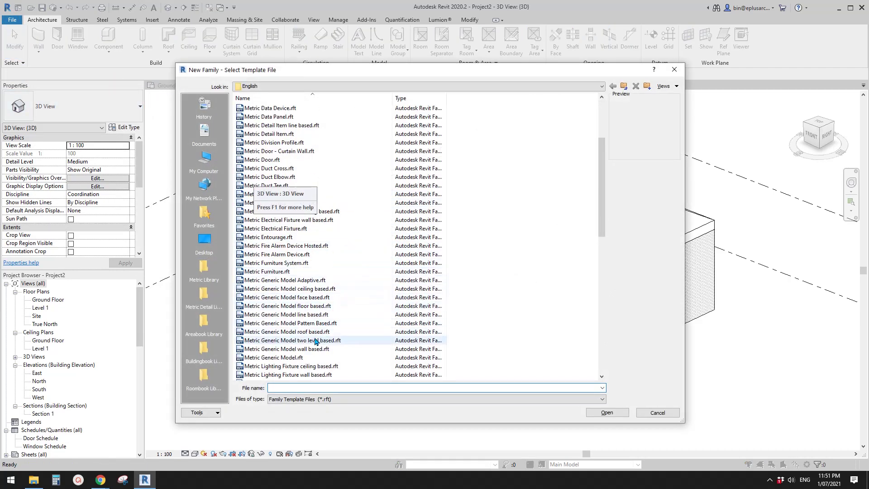
{"action": "left_click", "coordinate": [303, 299]}
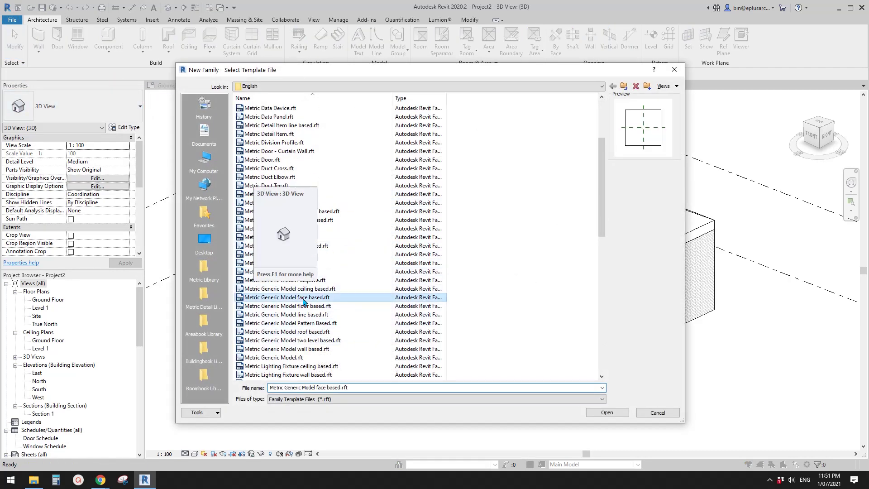
{"action": "left_click", "coordinate": [607, 413]}
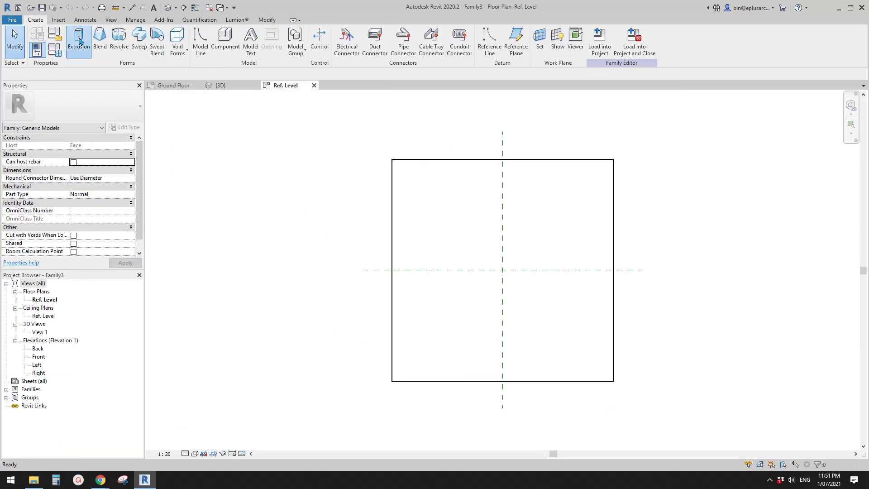
- Create a 250 mm deep extrusion from a rectangle about 840 by 1640 mm around the reference plane intersection
{"action": "left_click", "coordinate": [79, 41]}
{"action": "left_click", "coordinate": [341, 32]}
{"action": "left_click", "coordinate": [456, 193]}
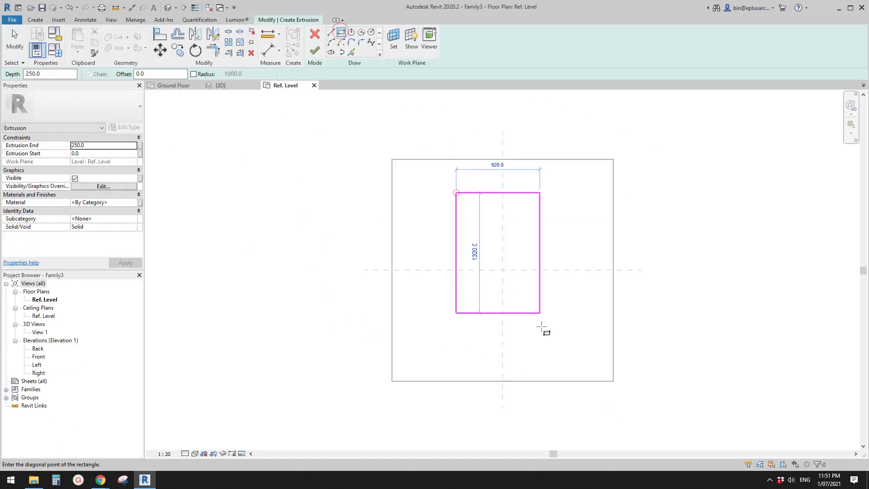
{"action": "left_click", "coordinate": [532, 342]}
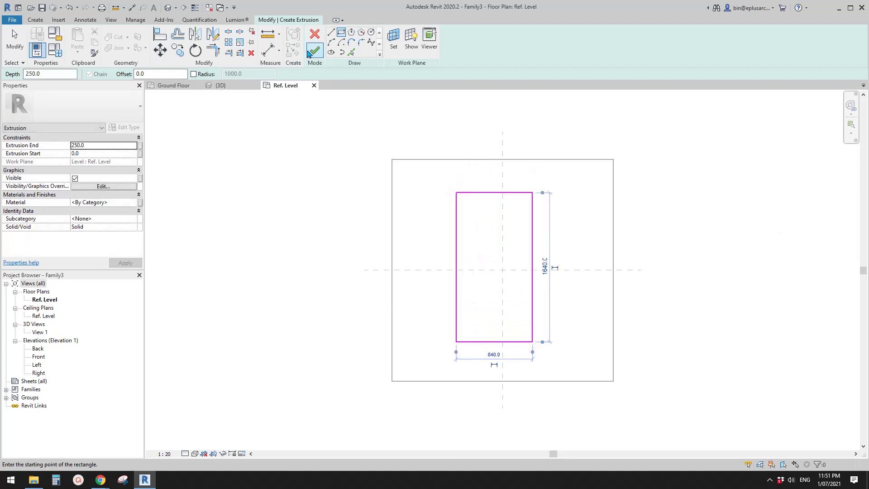
{"action": "left_click", "coordinate": [308, 53]}
- Load the family into the project and place it on the front wall's outer face near the corner, about 2400 mm above Ground Floor
{"action": "left_click", "coordinate": [466, 43]}
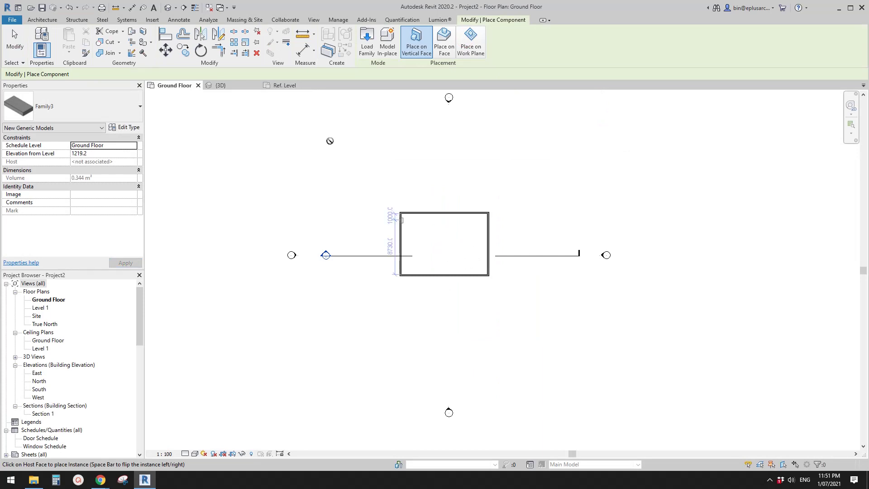
{"action": "left_click", "coordinate": [168, 7]}
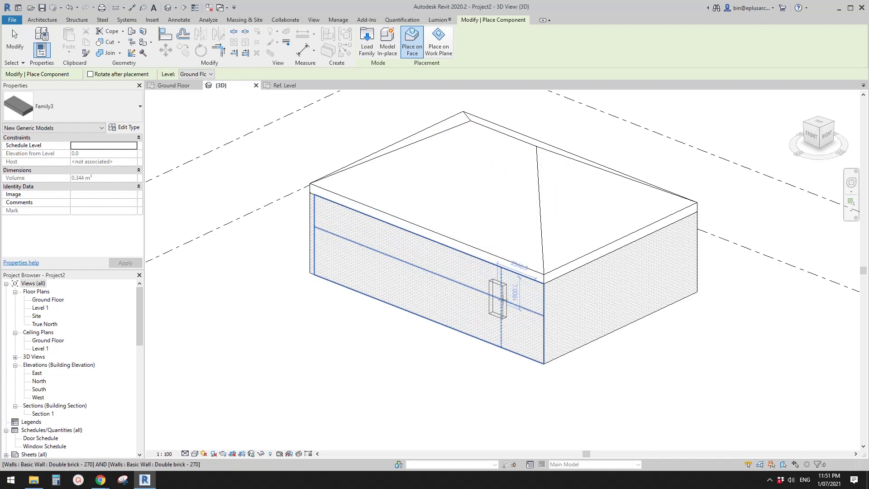
{"action": "left_click", "coordinate": [504, 300]}
{"action": "key", "text": "Escape"}
{"action": "scroll", "coordinate": [574, 292], "scroll_direction": "up", "scroll_amount": 1}
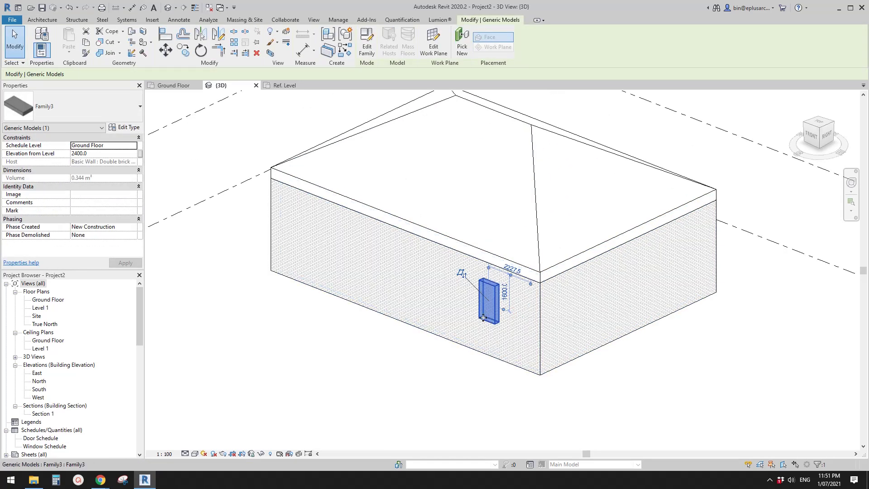
{"action": "key", "text": "Escape"}
- Examine the placed box and how it sits on its host wall from different angles
{"action": "scroll", "coordinate": [525, 337], "scroll_direction": "up", "scroll_amount": 3}
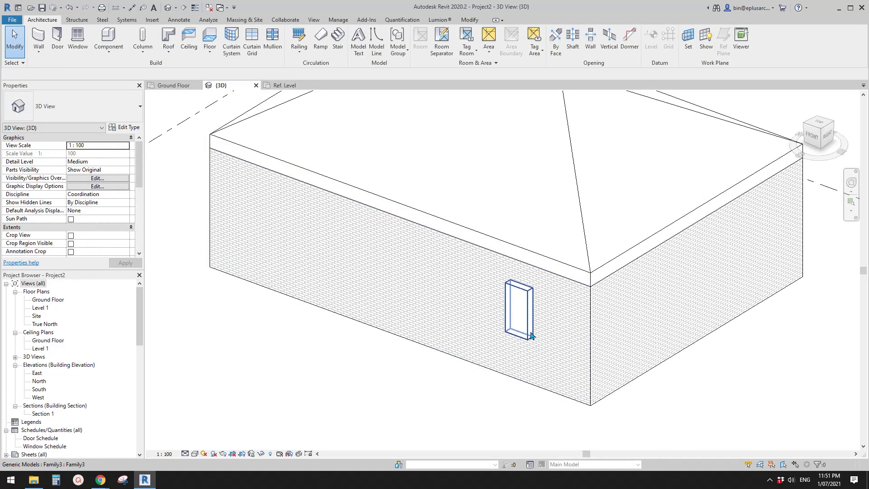
{"action": "left_click", "coordinate": [522, 319]}
{"action": "scroll", "coordinate": [525, 321], "scroll_direction": "down", "scroll_amount": 2}
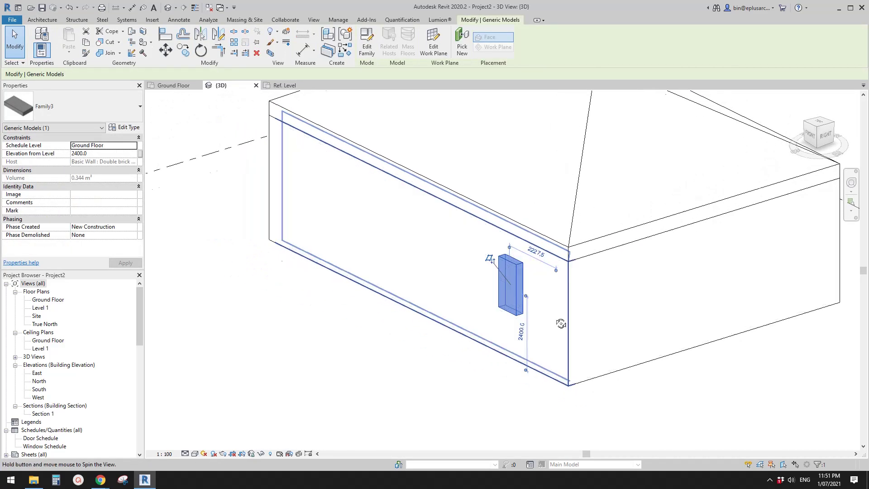
{"action": "left_click", "coordinate": [437, 373]}
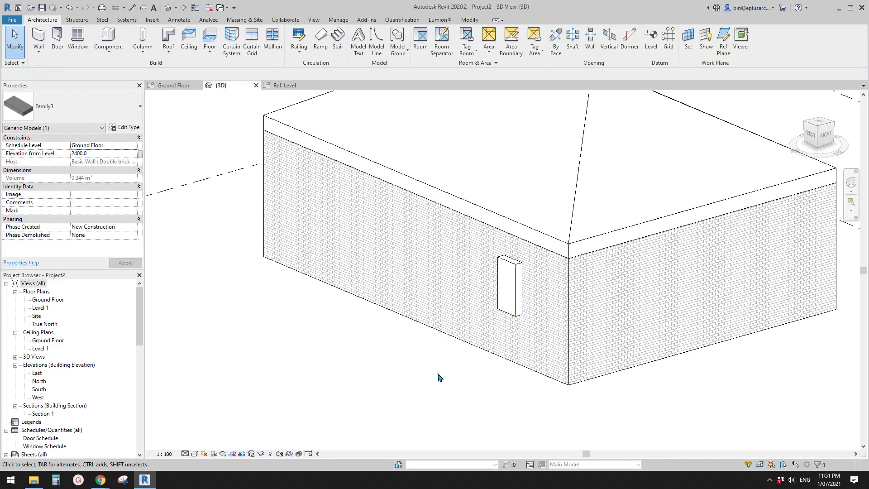
{"action": "left_click", "coordinate": [509, 293]}
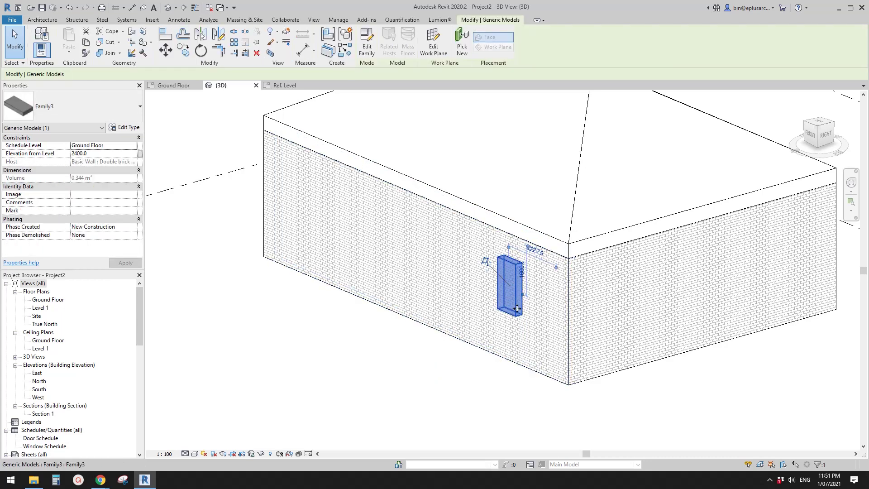
{"action": "scroll", "coordinate": [517, 308], "scroll_direction": "up", "scroll_amount": 2}
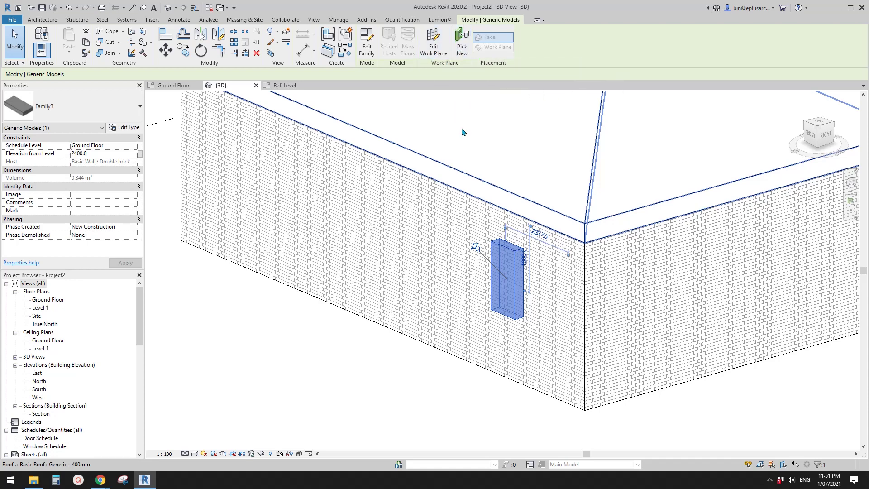
{"action": "mouse_move", "coordinate": [462, 146]}
{"action": "middle_mouse_down", "text": "shift"}
{"action": "mouse_move", "coordinate": [522, 246]}
{"action": "mouse_move", "coordinate": [528, 299]}
{"action": "middle_mouse_up", "text": "shift"}
{"action": "key", "text": "Escape"}
{"action": "scroll", "coordinate": [508, 251], "scroll_direction": "down", "scroll_amount": 3}
- Rehost the box from the front wall onto the right wall's outer face, about 2200 mm above Ground Floor
{"action": "left_click", "coordinate": [491, 290]}
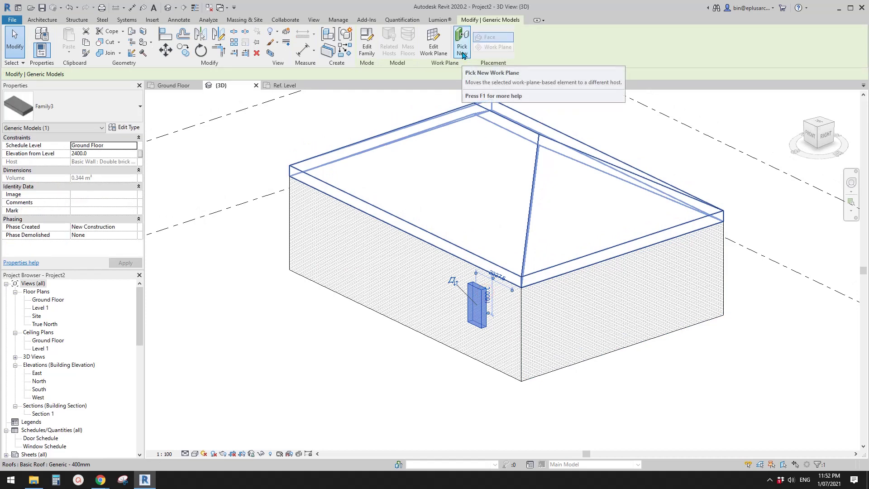
{"action": "middle_click_drag", "start_coordinate": [437, 222], "coordinate": [435, 178]}
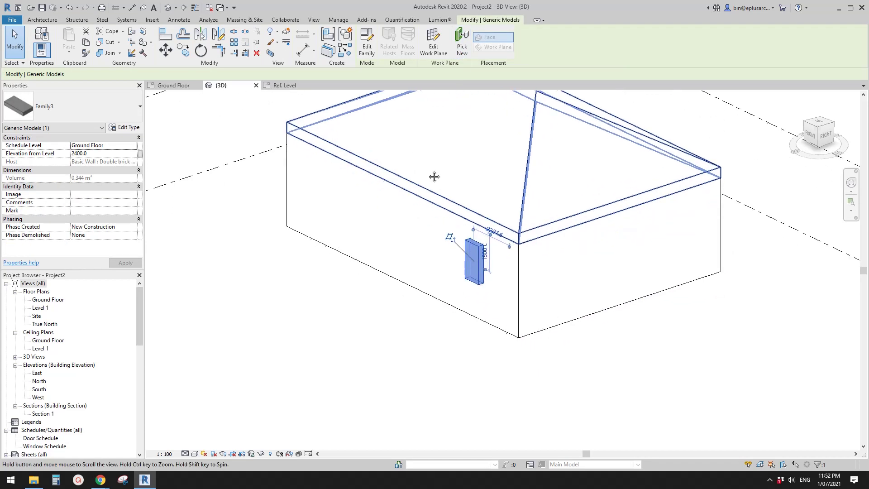
{"action": "left_click", "coordinate": [460, 48]}
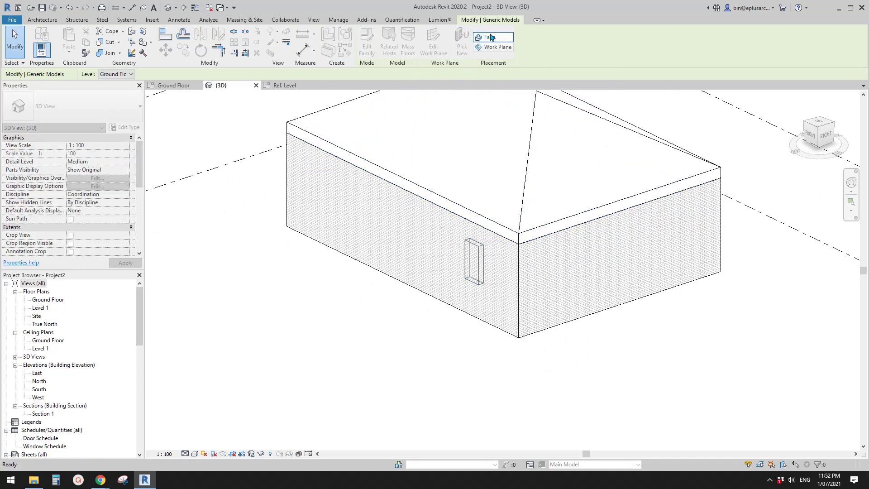
{"action": "middle_click_drag", "start_coordinate": [575, 243], "coordinate": [580, 285]}
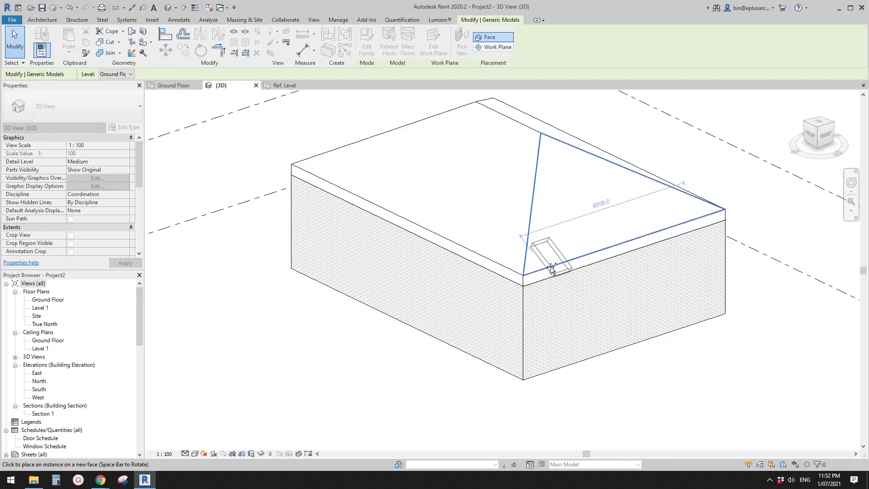
{"action": "middle_click_drag", "start_coordinate": [553, 265], "coordinate": [550, 276]}
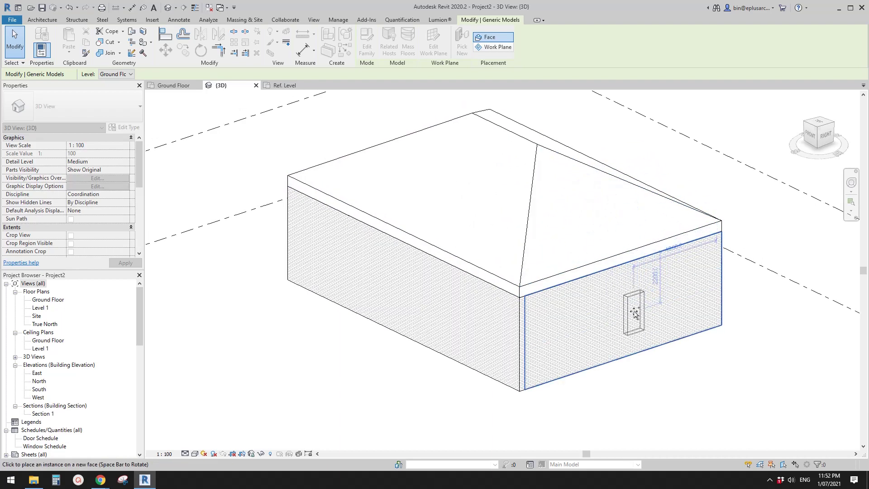
{"action": "scroll", "coordinate": [625, 313], "scroll_direction": "down", "scroll_amount": 1}
{"action": "scroll", "coordinate": [608, 325], "scroll_direction": "up", "scroll_amount": 1}
{"action": "mouse_move", "coordinate": [603, 326]}
{"action": "middle_mouse_down", "text": "shift"}
{"action": "mouse_move", "coordinate": [598, 334]}
{"action": "mouse_move", "coordinate": [608, 332]}
{"action": "middle_mouse_up", "text": "shift"}
{"action": "middle_click_drag", "start_coordinate": [531, 367], "coordinate": [539, 390]}
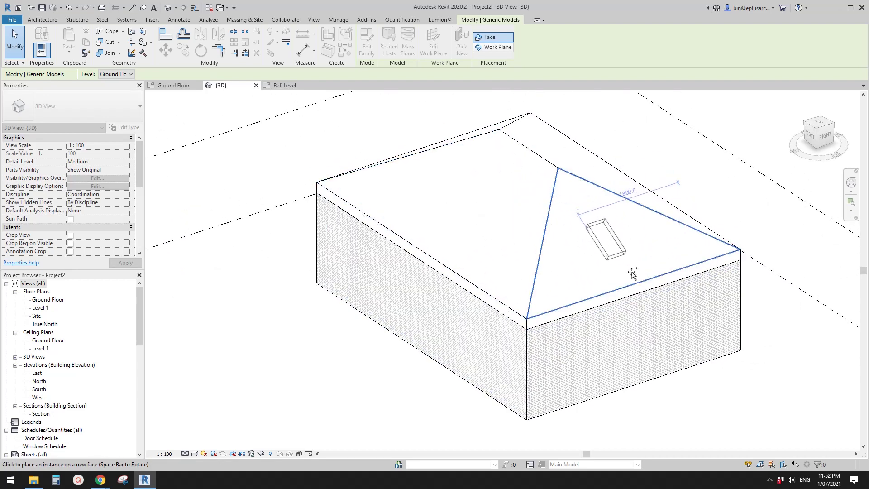
{"action": "middle_click_drag", "start_coordinate": [613, 292], "coordinate": [509, 322], "text": "shift"}
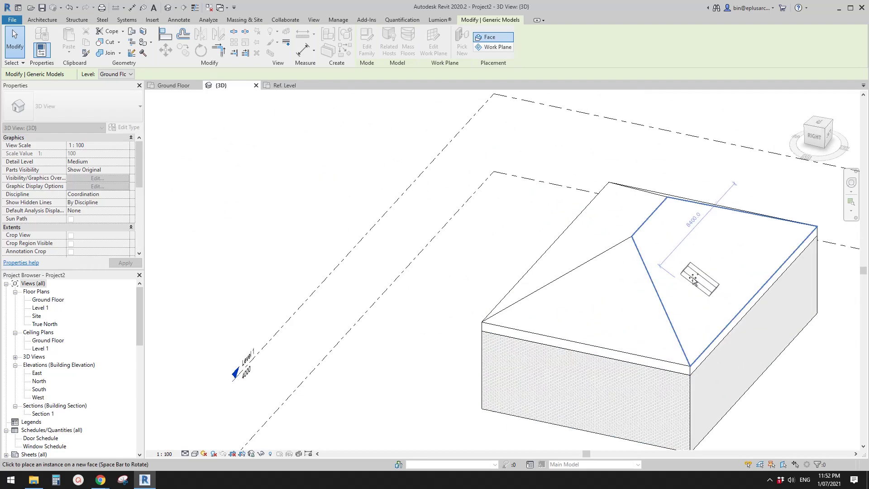
{"action": "middle_click_drag", "start_coordinate": [704, 283], "coordinate": [605, 256]}
{"action": "scroll", "coordinate": [604, 255], "scroll_direction": "down", "scroll_amount": 1}
{"action": "middle_click_drag", "start_coordinate": [574, 292], "coordinate": [748, 286], "text": "shift"}
{"action": "scroll", "coordinate": [511, 300], "scroll_direction": "up", "scroll_amount": 1}
{"action": "key", "text": "Escape"}
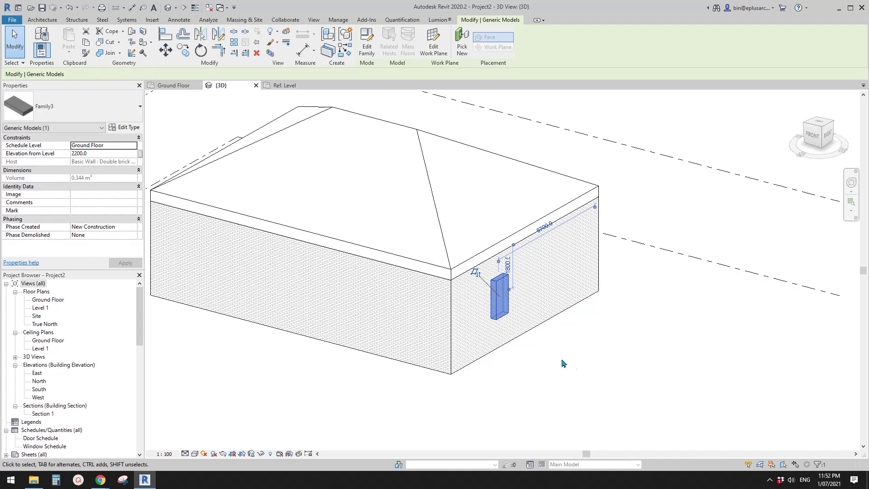
- Rehost the box onto the front roof slope, then onto the roof slope above the right wall
{"action": "left_click", "coordinate": [459, 49]}
{"action": "left_click", "coordinate": [353, 191]}
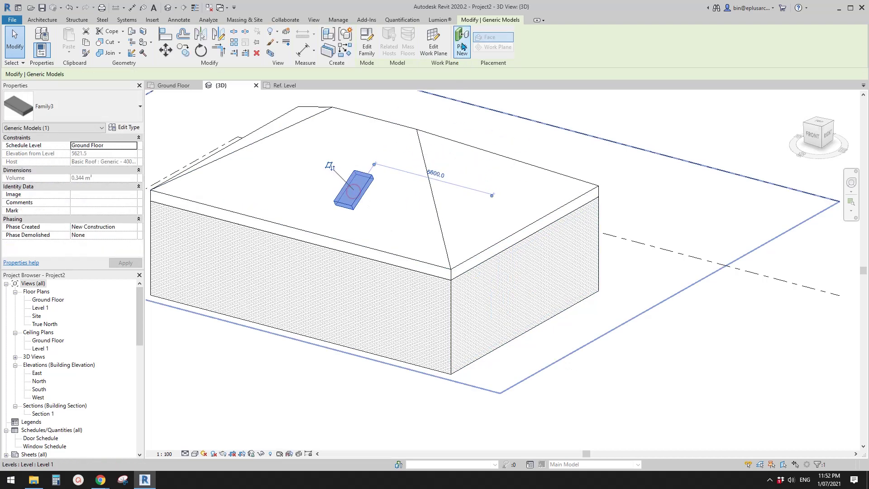
{"action": "left_click", "coordinate": [462, 47]}
{"action": "left_click", "coordinate": [497, 194]}
- Rehost the box onto the front wall, then onto the back wall about 1900 mm above Ground Floor
{"action": "left_click", "coordinate": [465, 45]}
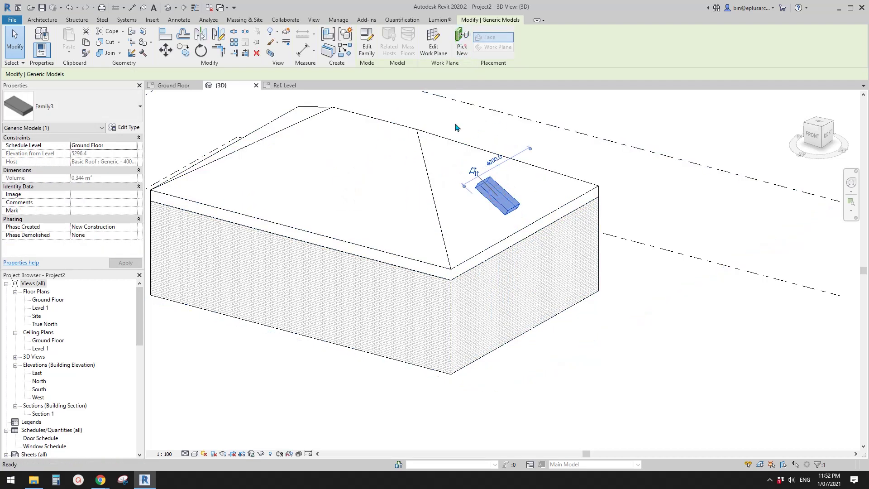
{"action": "left_click", "coordinate": [384, 308]}
{"action": "middle_click_drag", "start_coordinate": [499, 295], "coordinate": [584, 302], "text": "shift"}
{"action": "left_click", "coordinate": [459, 41]}
{"action": "left_click", "coordinate": [576, 380]}
{"action": "left_click", "coordinate": [572, 378]}
{"action": "middle_click_drag", "start_coordinate": [583, 390], "coordinate": [535, 267]}
{"action": "left_click", "coordinate": [513, 250]}
{"action": "middle_click_drag", "start_coordinate": [602, 277], "coordinate": [590, 315]}
{"action": "scroll", "coordinate": [546, 249], "scroll_direction": "up", "scroll_amount": 1}
{"action": "middle_click_drag", "start_coordinate": [589, 167], "coordinate": [573, 153]}
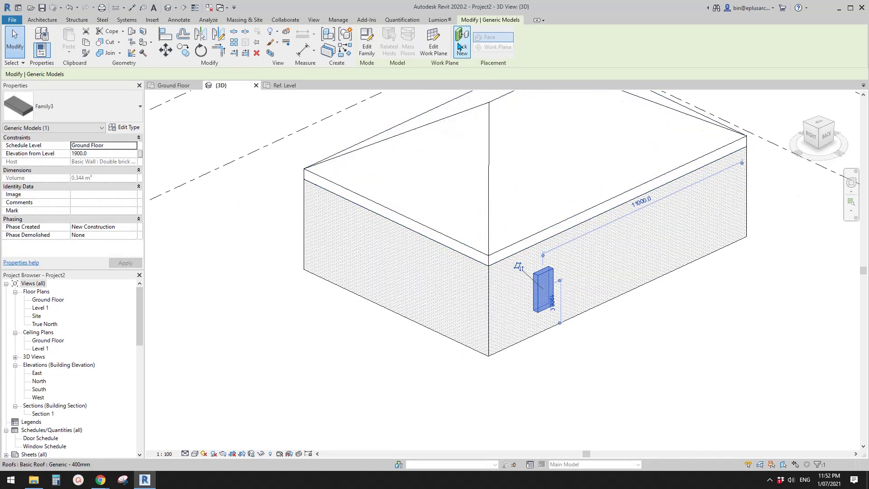
- Rehost the box to the Level 1 work plane, placing it outside the building about 8000 mm from the back wall
{"action": "left_click", "coordinate": [462, 47]}
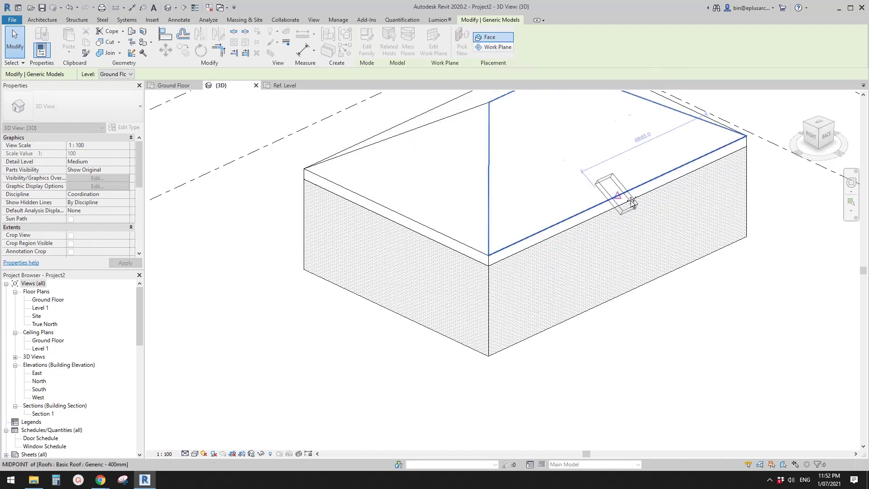
{"action": "left_click", "coordinate": [493, 48]}
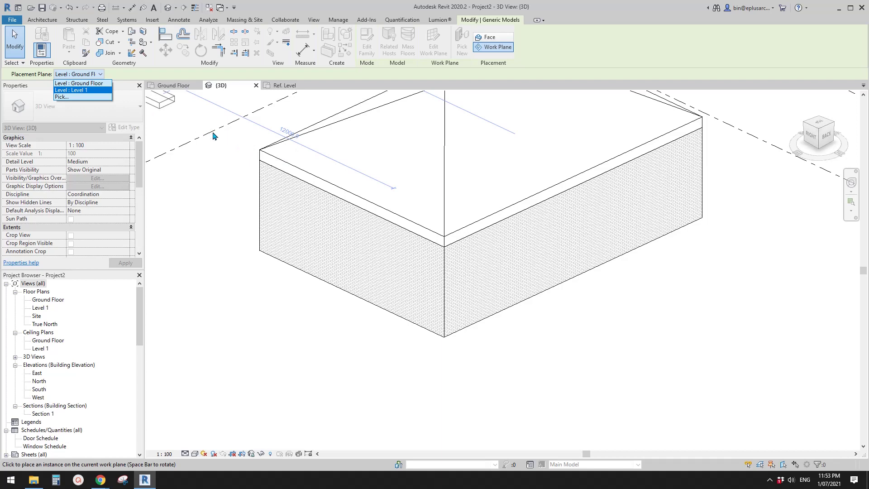
{"action": "scroll", "coordinate": [231, 155], "scroll_direction": "down", "scroll_amount": 3}
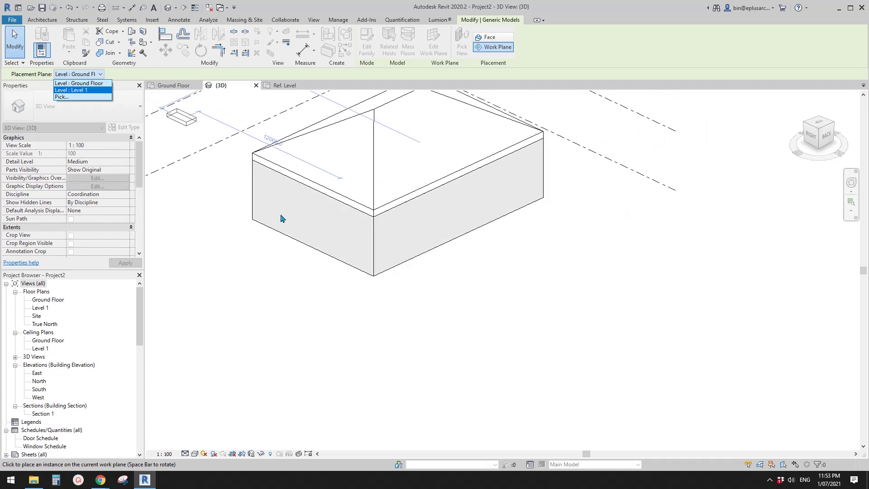
{"action": "left_click", "coordinate": [86, 91]}
{"action": "scroll", "coordinate": [692, 300], "scroll_direction": "down", "scroll_amount": 2}
{"action": "middle_click_drag", "start_coordinate": [692, 299], "coordinate": [653, 245]}
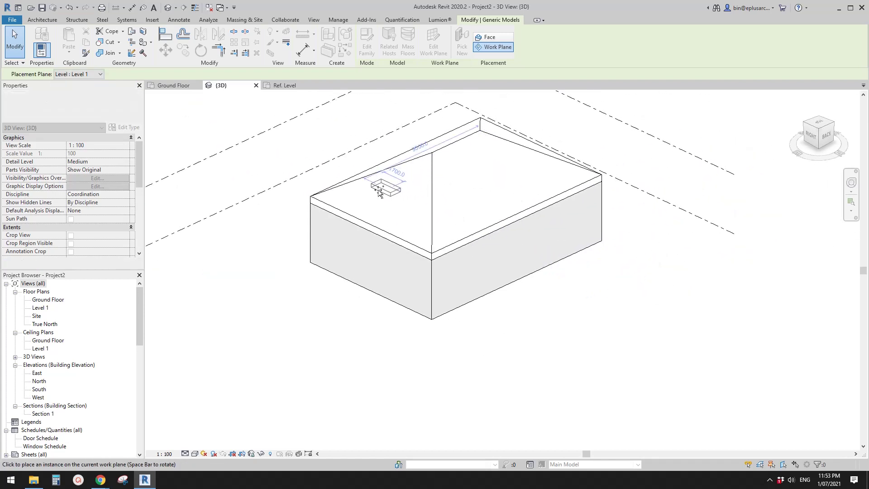
{"action": "middle_click_drag", "start_coordinate": [573, 253], "coordinate": [664, 244], "text": "shift"}
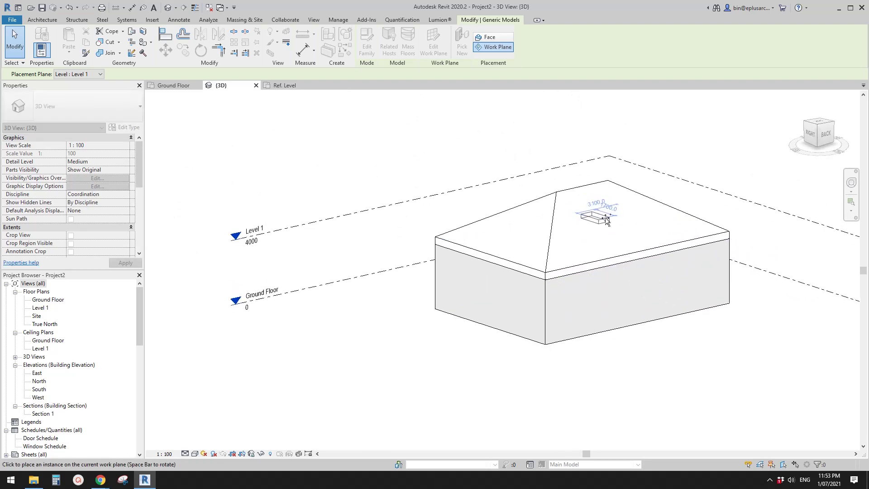
{"action": "middle_click_drag", "start_coordinate": [611, 236], "coordinate": [330, 256], "text": "shift"}
{"action": "middle_click_drag", "start_coordinate": [605, 304], "coordinate": [683, 289], "text": "shift"}
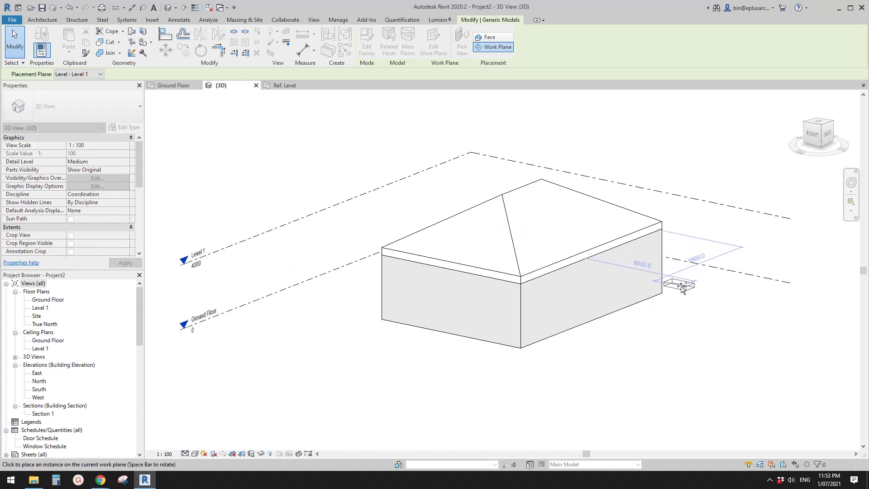
{"action": "left_click", "coordinate": [713, 302]}
{"action": "key", "text": "Escape"}
{"action": "key", "text": "Escape"}
- Rehost the box to the Ground Floor work plane, about 3900 mm out from the back wall, and check its host
{"action": "middle_click_drag", "start_coordinate": [724, 311], "coordinate": [648, 290], "text": "shift"}
{"action": "left_click", "coordinate": [657, 295]}
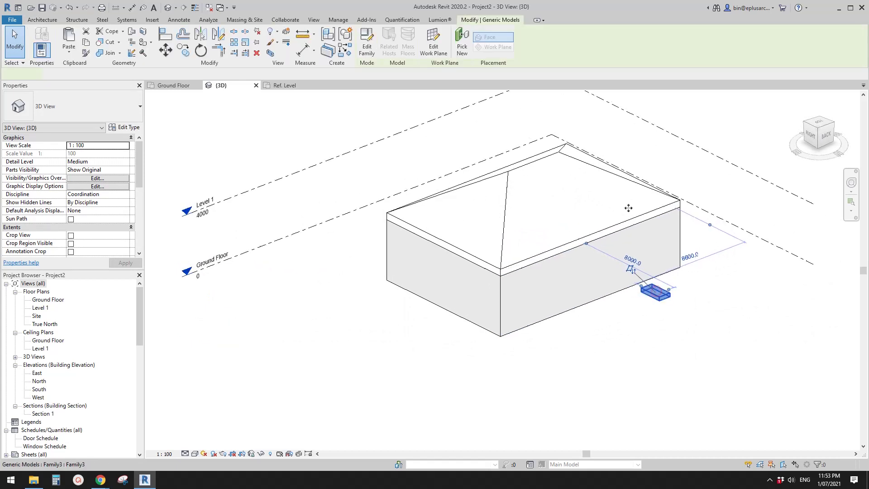
{"action": "left_click", "coordinate": [462, 45]}
{"action": "left_click", "coordinate": [493, 50]}
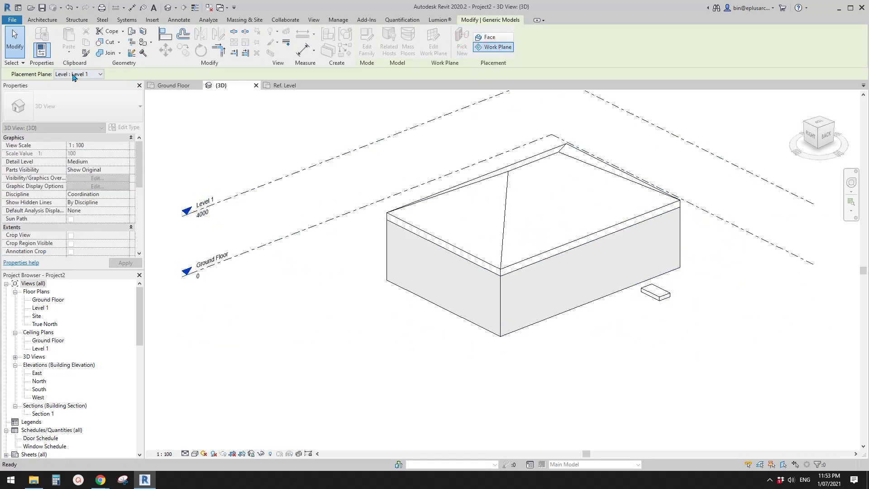
{"action": "left_click", "coordinate": [80, 82]}
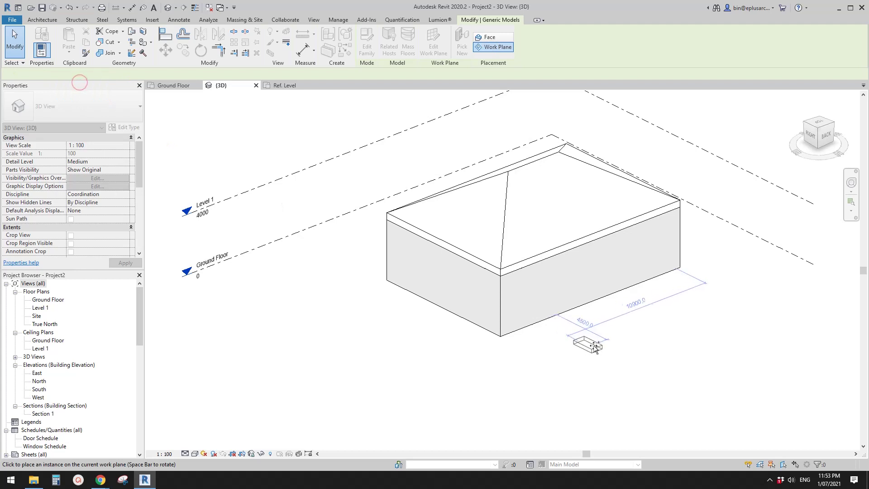
{"action": "left_click", "coordinate": [590, 340]}
{"action": "key", "text": "Escape"}
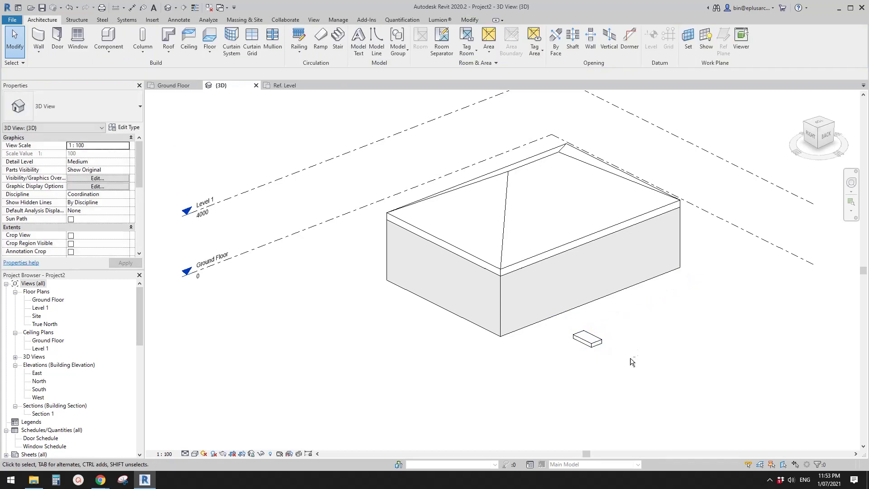
{"action": "mouse_move", "coordinate": [632, 362]}
{"action": "middle_mouse_down", "text": "shift"}
{"action": "mouse_move", "coordinate": [637, 394]}
{"action": "mouse_move", "coordinate": [640, 378]}
{"action": "middle_mouse_up", "text": "shift"}
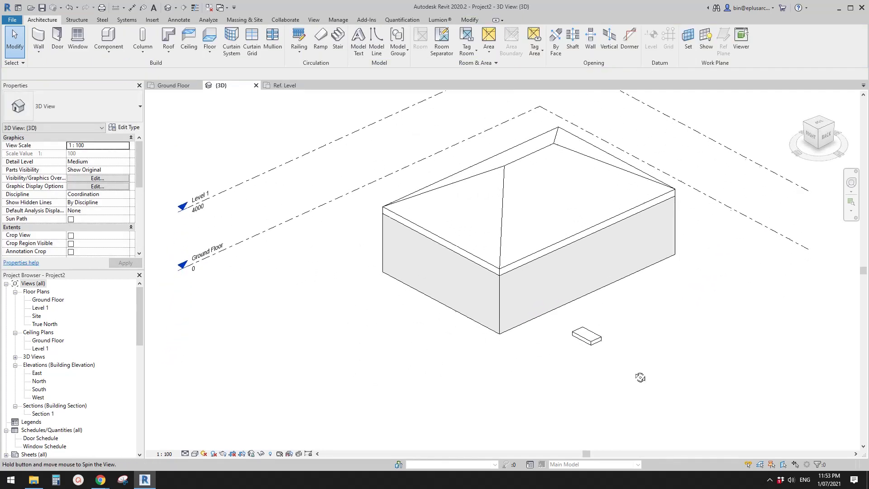
{"action": "left_click", "coordinate": [586, 336]}
{"action": "scroll", "coordinate": [629, 344], "scroll_direction": "up", "scroll_amount": 2}
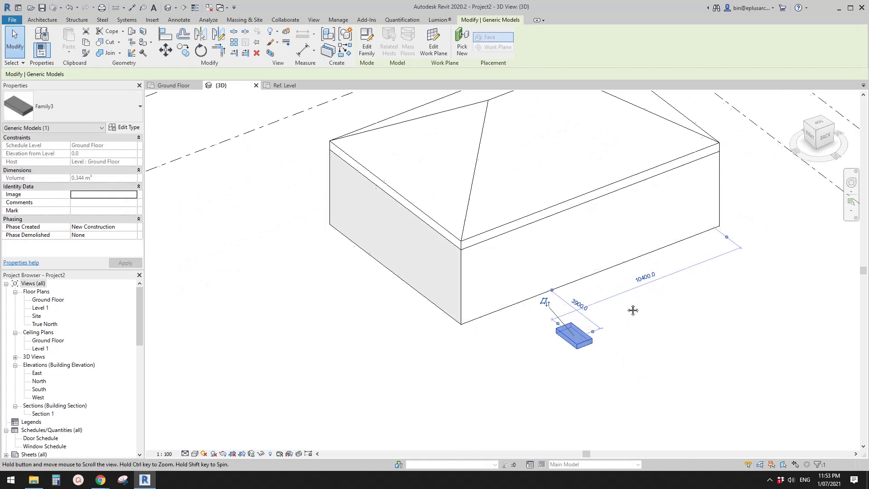
{"action": "key", "text": "Escape"}
{"action": "middle_click_drag", "start_coordinate": [627, 303], "coordinate": [645, 327], "text": "shift"}
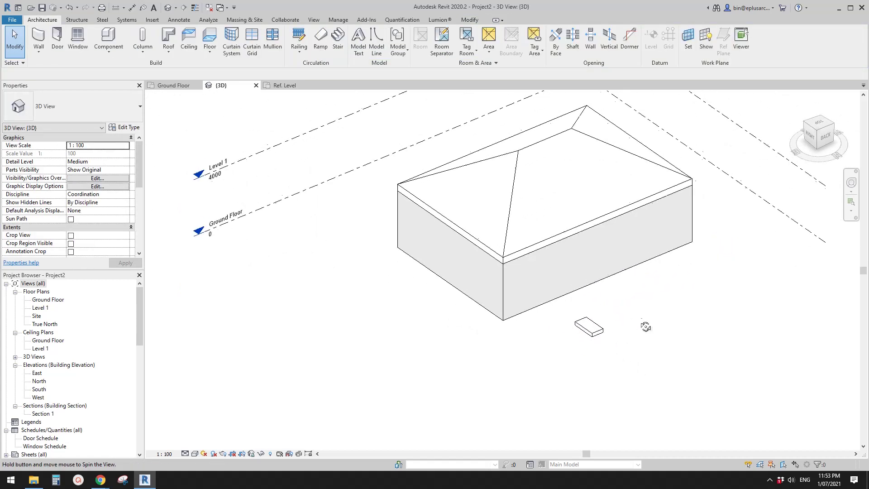
- Start rehosting the box to a work plane and pick the roof slope above the back wall as its placement plane
{"action": "left_click", "coordinate": [588, 327]}
{"action": "left_click", "coordinate": [461, 43]}
{"action": "left_click", "coordinate": [484, 47]}
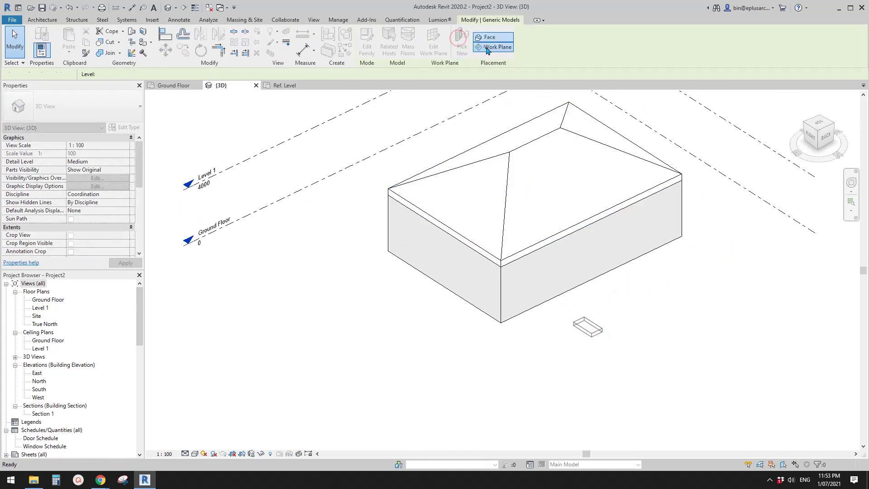
{"action": "left_click", "coordinate": [86, 76]}
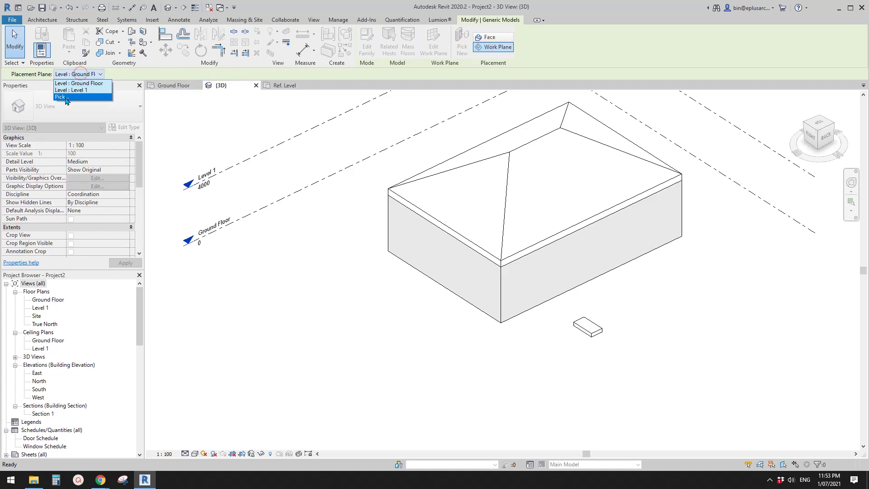
{"action": "left_click", "coordinate": [61, 97]}
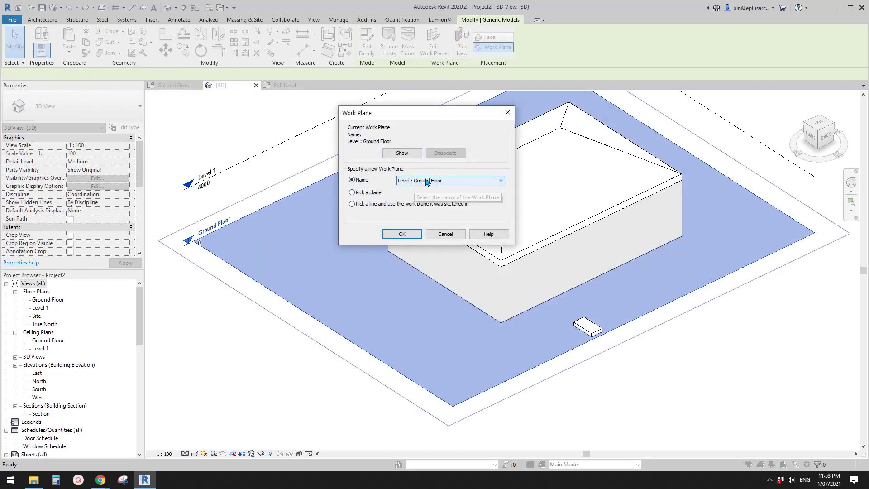
{"action": "left_click", "coordinate": [426, 182]}
{"action": "left_click", "coordinate": [454, 180]}
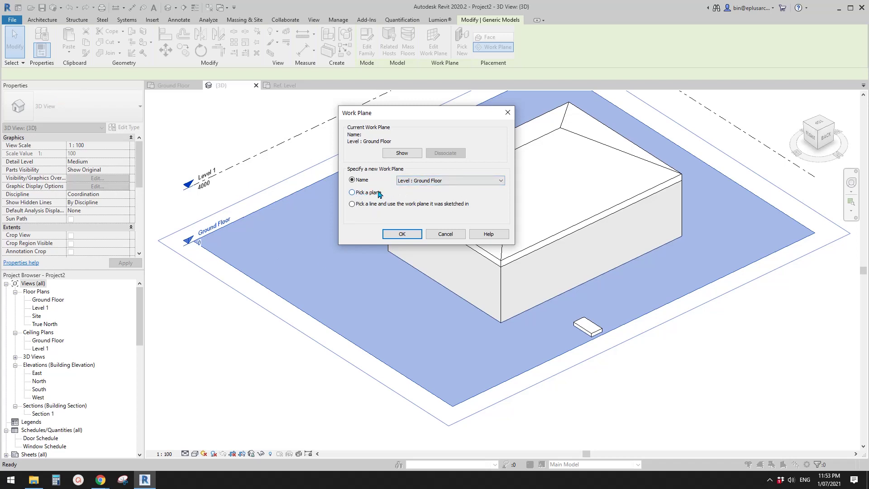
{"action": "double_click", "coordinate": [436, 178]}
{"action": "left_click", "coordinate": [402, 234]}
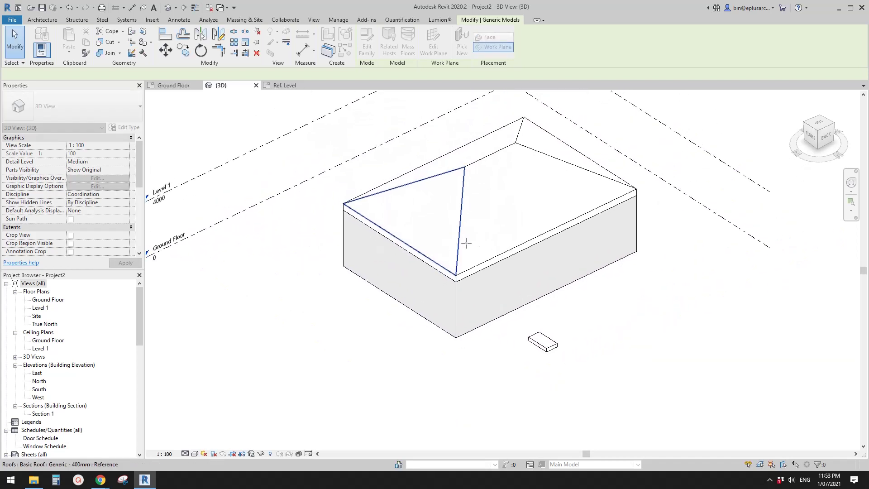
{"action": "scroll", "coordinate": [494, 243], "scroll_direction": "down", "scroll_amount": 1}
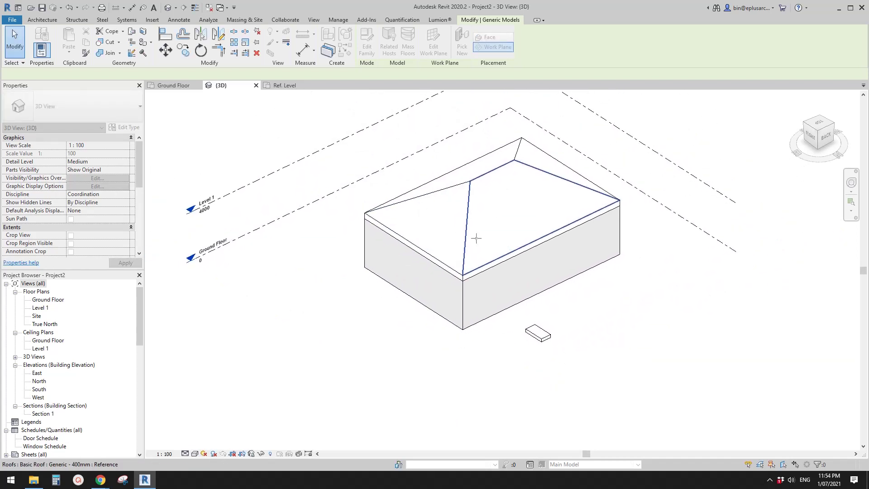
{"action": "scroll", "coordinate": [531, 261], "scroll_direction": "up", "scroll_amount": 1}
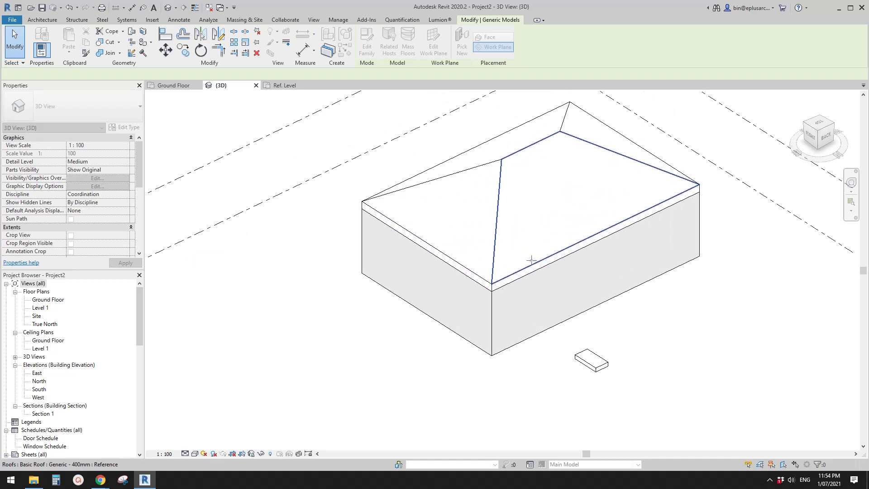
{"action": "left_click", "coordinate": [532, 261]}
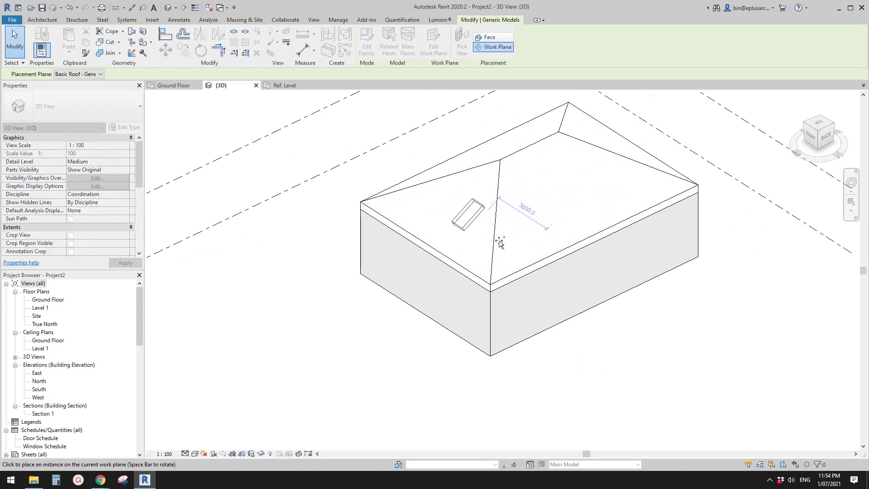
- Place the box on the extended plane of the back roof slope, beyond the roof's edge
{"action": "scroll", "coordinate": [500, 243], "scroll_direction": "down", "scroll_amount": 1}
{"action": "middle_click_drag", "start_coordinate": [483, 218], "coordinate": [485, 278]}
{"action": "scroll", "coordinate": [479, 229], "scroll_direction": "up", "scroll_amount": 1}
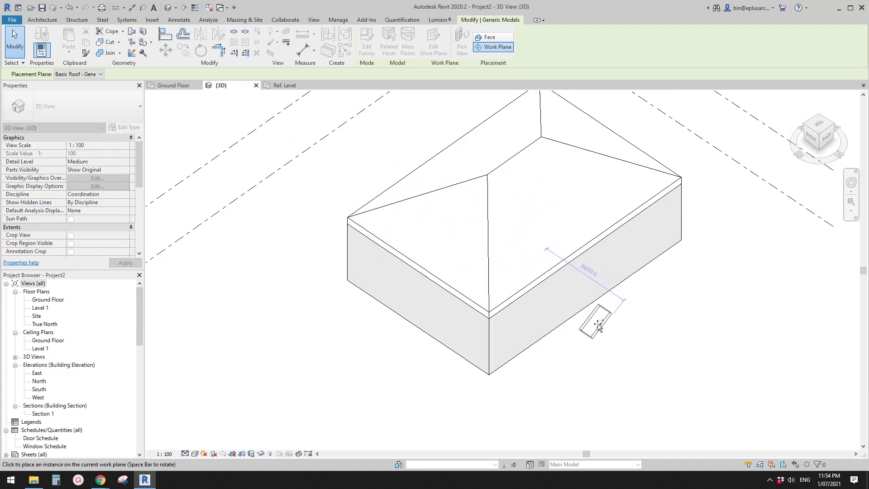
{"action": "left_click", "coordinate": [598, 324]}
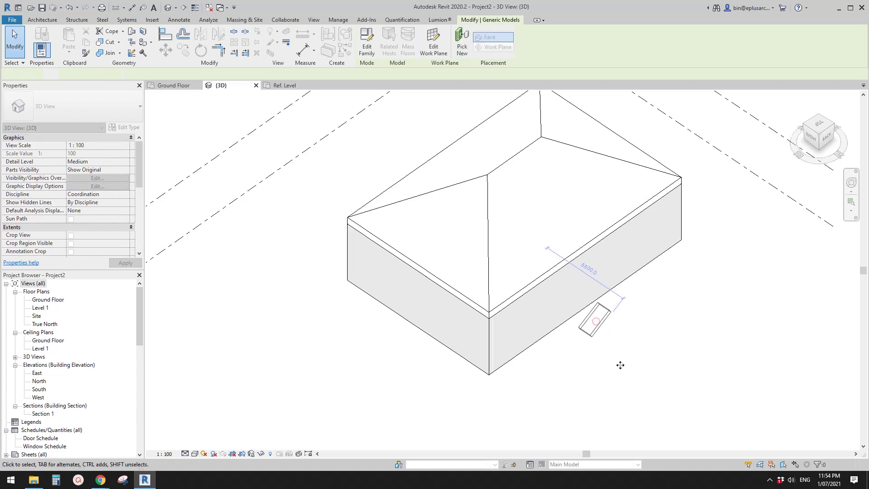
{"action": "key", "text": "Escape"}
{"action": "key", "text": "Escape"}
- Start rehosting the box with face placement and preview it on the back wall and outside the building
{"action": "middle_click_drag", "start_coordinate": [621, 361], "coordinate": [507, 212], "text": "shift"}
{"action": "left_click", "coordinate": [573, 225]}
{"action": "left_click", "coordinate": [462, 48]}
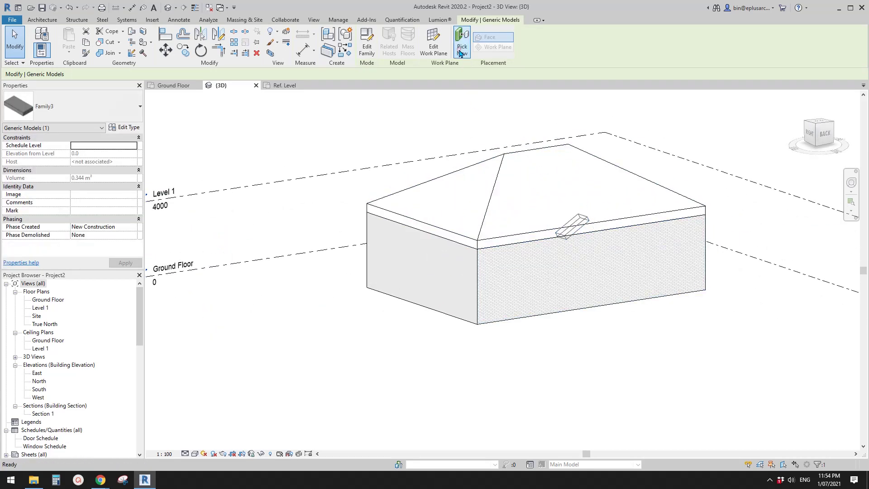
{"action": "left_click", "coordinate": [489, 41]}
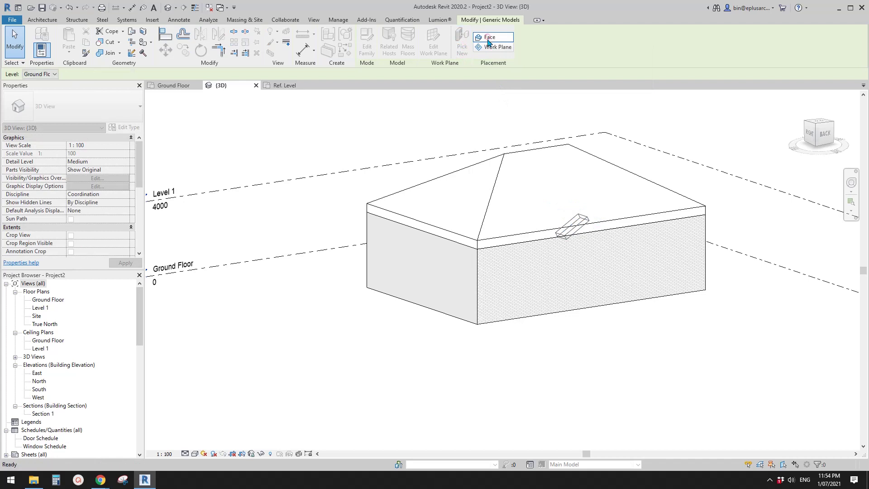
{"action": "middle_click_drag", "start_coordinate": [517, 216], "coordinate": [410, 226], "text": "shift"}
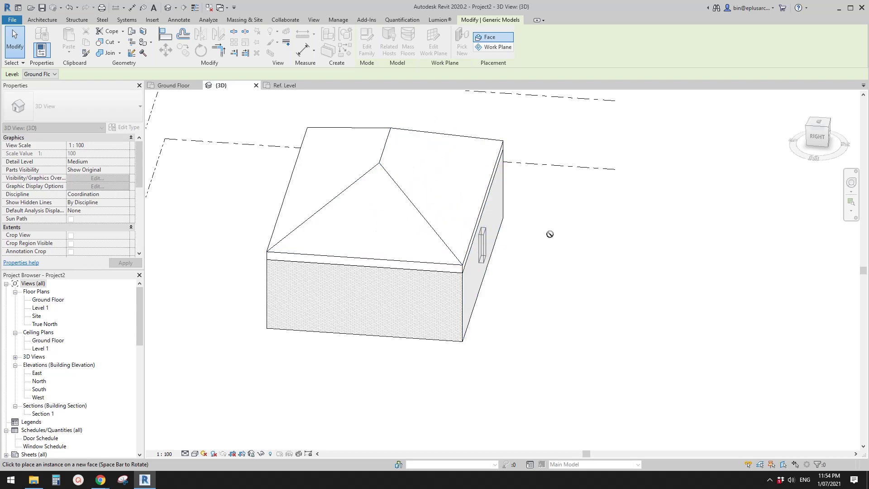
{"action": "middle_click_drag", "start_coordinate": [558, 245], "coordinate": [538, 179], "text": "shift"}
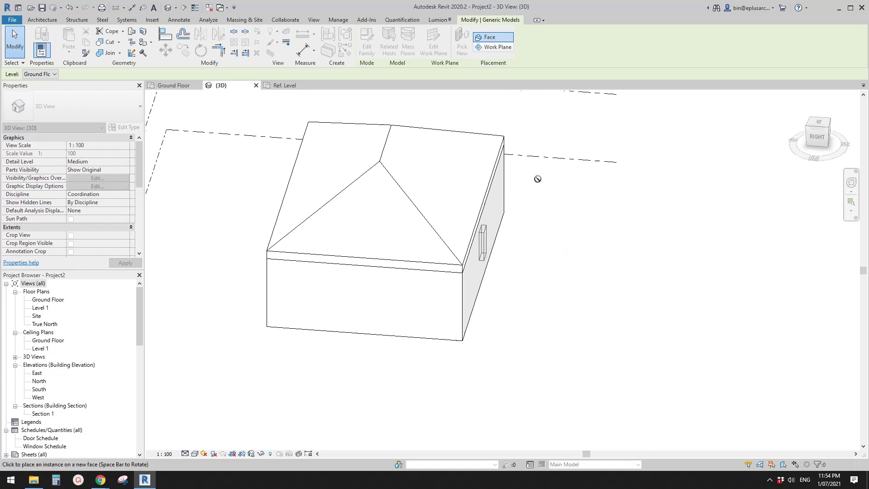
- Switch the rehosting to work plane placement and pick the outer face of the back wall as the placement plane
{"action": "left_click", "coordinate": [489, 48]}
{"action": "left_click", "coordinate": [82, 75]}
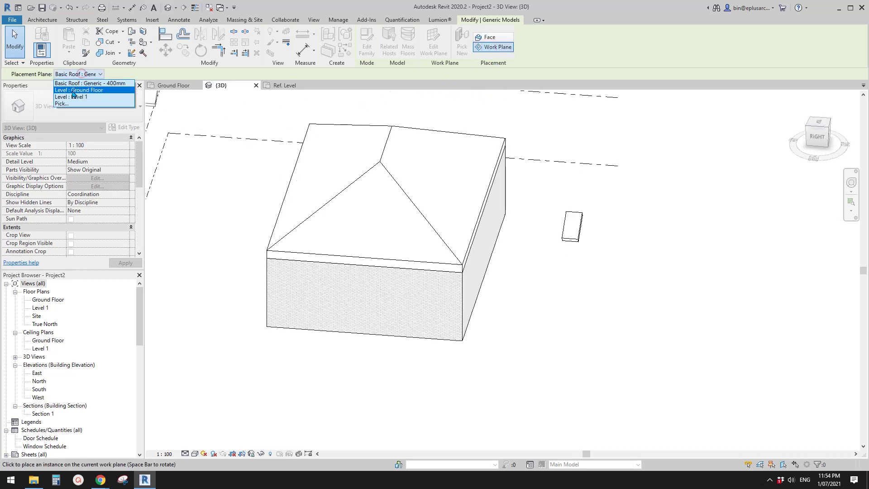
{"action": "left_click", "coordinate": [68, 105]}
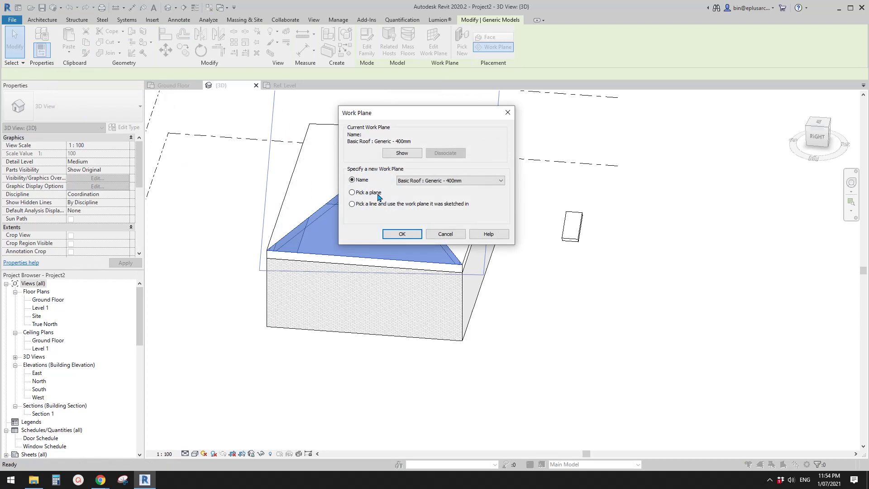
{"action": "left_click", "coordinate": [403, 234]}
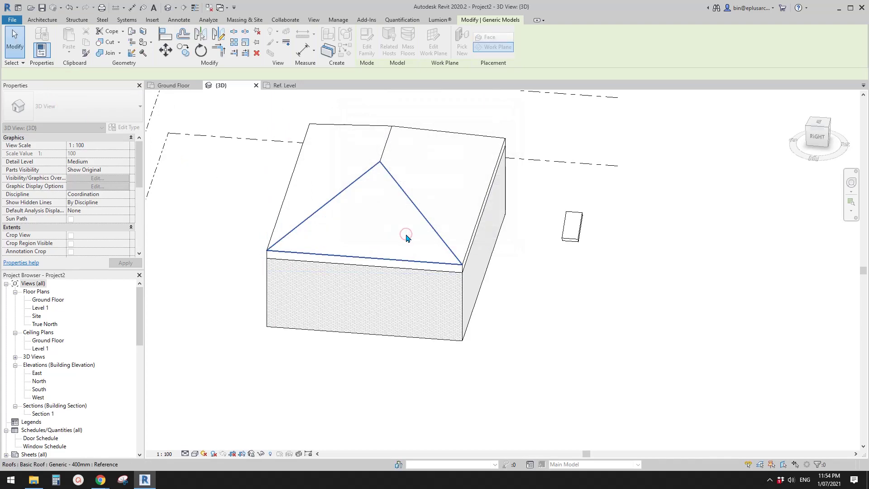
{"action": "middle_click_drag", "start_coordinate": [405, 236], "coordinate": [497, 241], "text": "shift"}
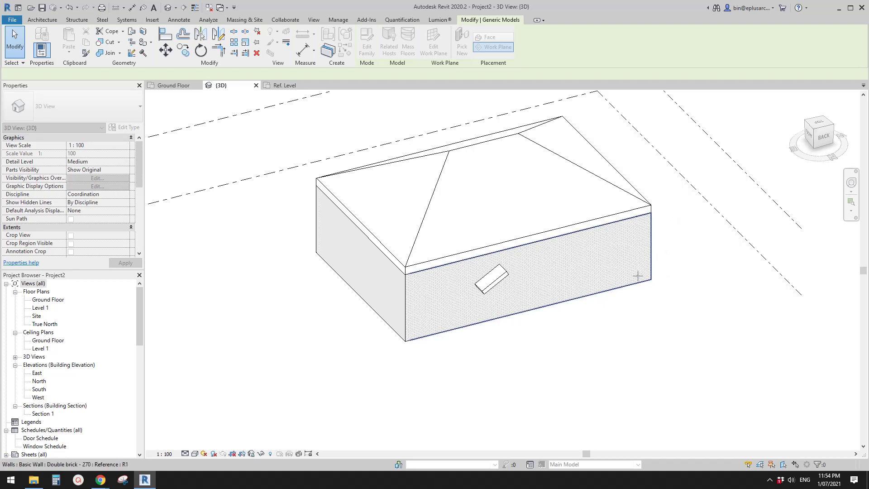
{"action": "middle_click_drag", "start_coordinate": [637, 275], "coordinate": [624, 280]}
{"action": "left_click", "coordinate": [604, 259]}
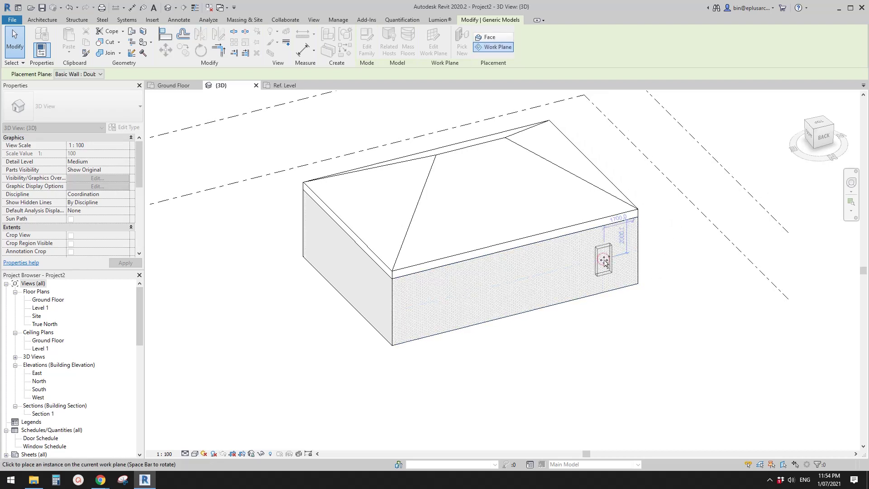
- Place the box on the back wall's extended plane, about 1900 mm beyond the wall's end
{"action": "left_click", "coordinate": [671, 245]}
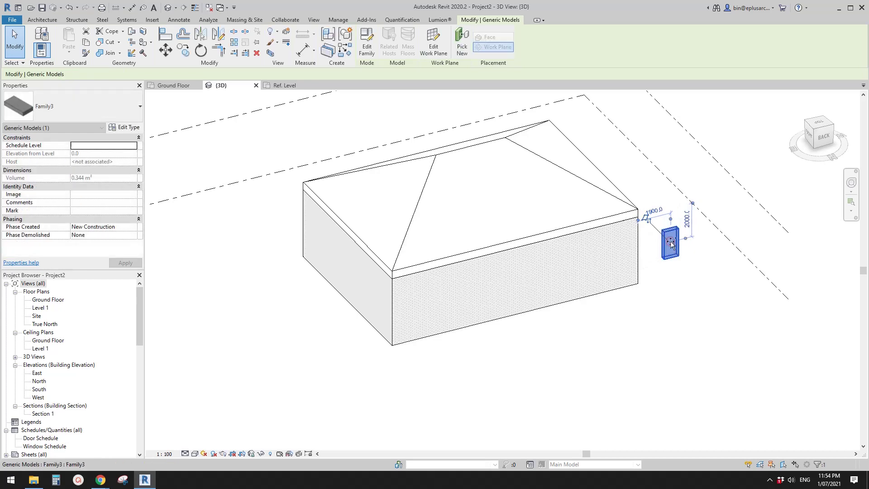
{"action": "key", "text": "Escape"}
{"action": "key", "text": "Escape"}
{"action": "middle_click_drag", "start_coordinate": [694, 295], "coordinate": [660, 270], "text": "shift"}
{"action": "scroll", "coordinate": [640, 238], "scroll_direction": "up", "scroll_amount": 5}
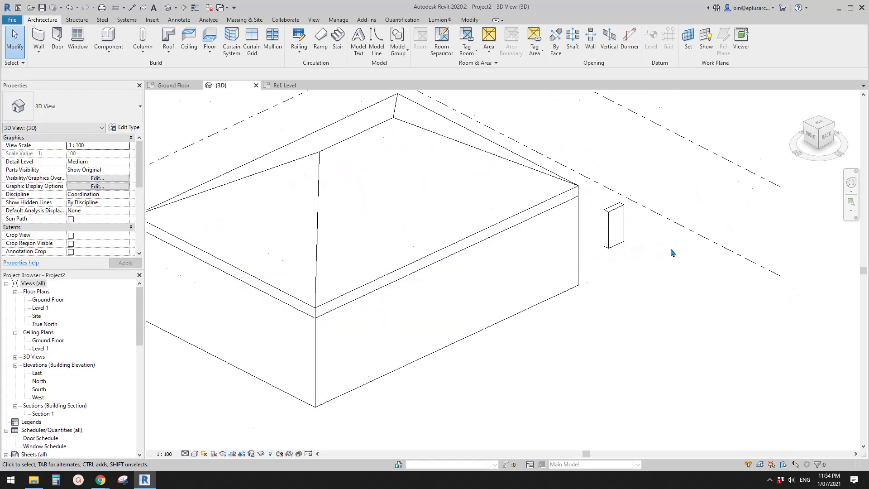
- Check the host properties of the box standing beyond the end of the back wall
{"action": "left_click", "coordinate": [602, 241]}
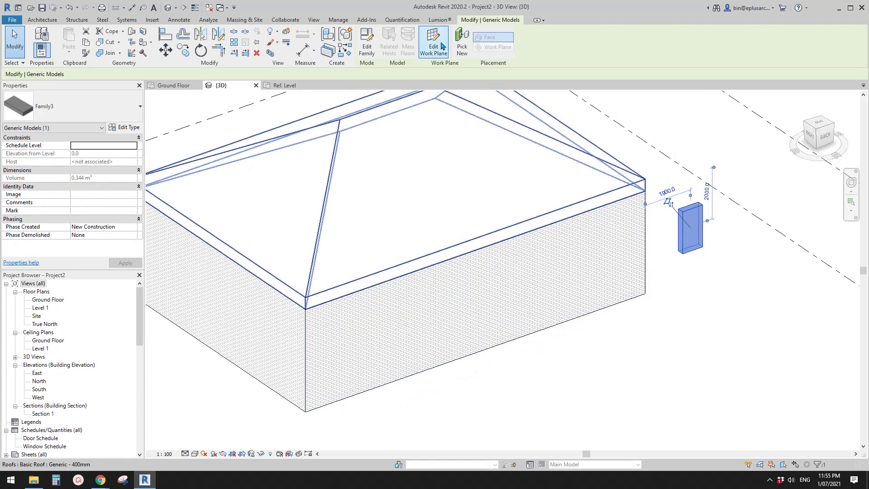
{"action": "scroll", "coordinate": [565, 203], "scroll_direction": "down", "scroll_amount": 5}
{"action": "key", "text": "Escape"}
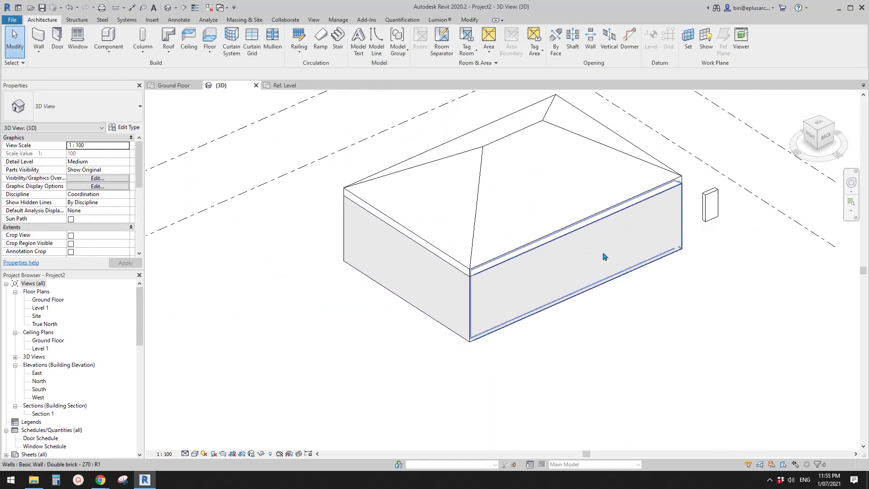
{"action": "middle_click_drag", "start_coordinate": [674, 235], "coordinate": [672, 237]}
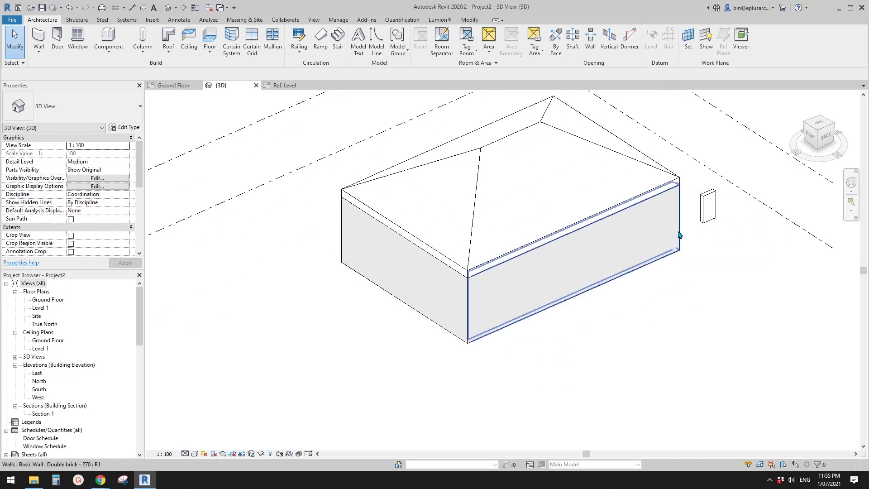
{"action": "scroll", "coordinate": [617, 249], "scroll_direction": "down", "scroll_amount": 2}
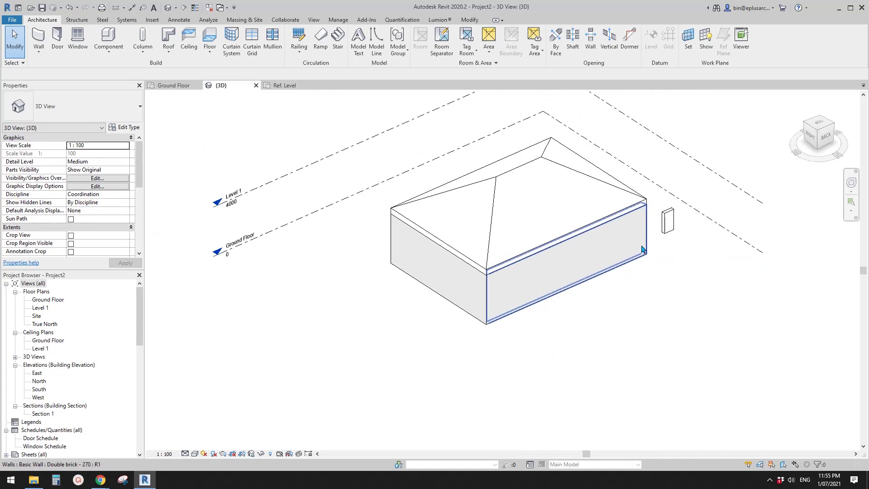
- Rehost the box directly to the face of the roof slope above the back wall
{"action": "left_click", "coordinate": [667, 221]}
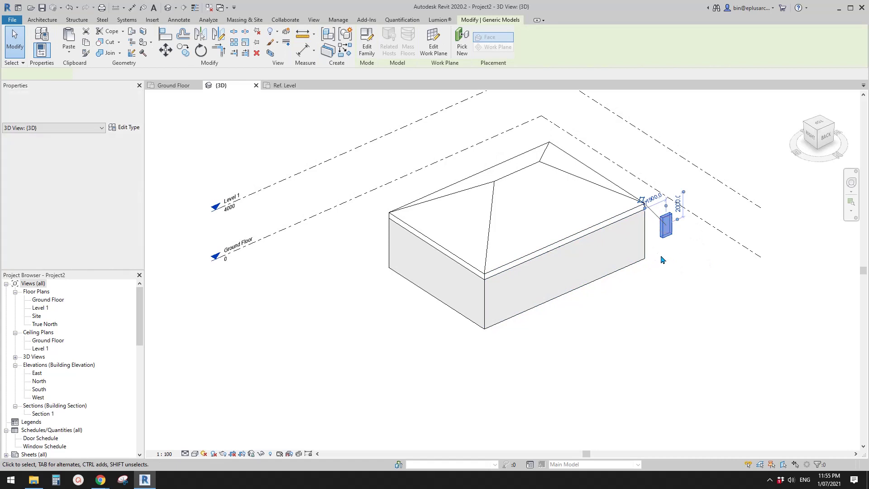
{"action": "middle_click_drag", "start_coordinate": [657, 241], "coordinate": [666, 236]}
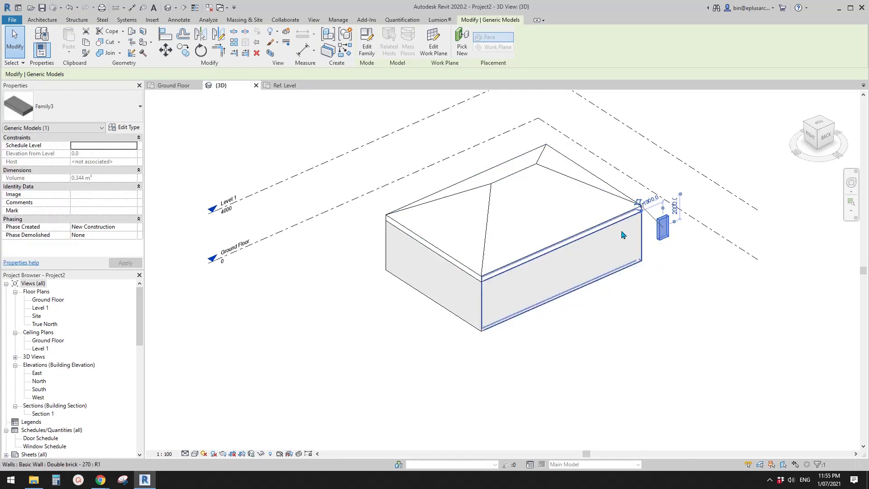
{"action": "left_click", "coordinate": [463, 47]}
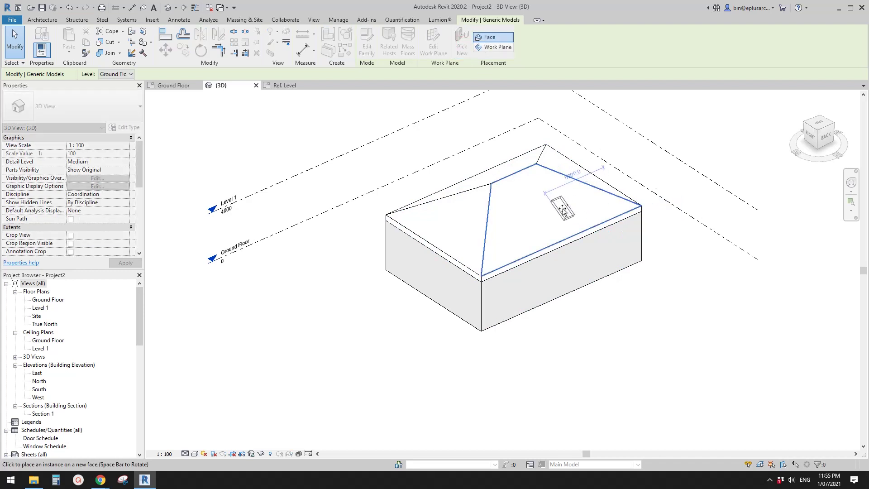
{"action": "left_click", "coordinate": [563, 209]}
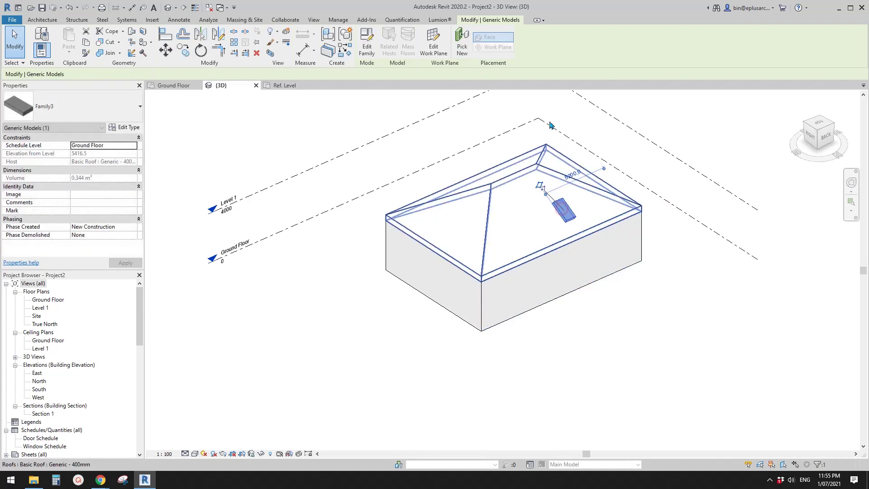
- Rehost the box to the Ground Floor work plane, placing it outside the building behind the back wall
{"action": "left_click", "coordinate": [465, 44]}
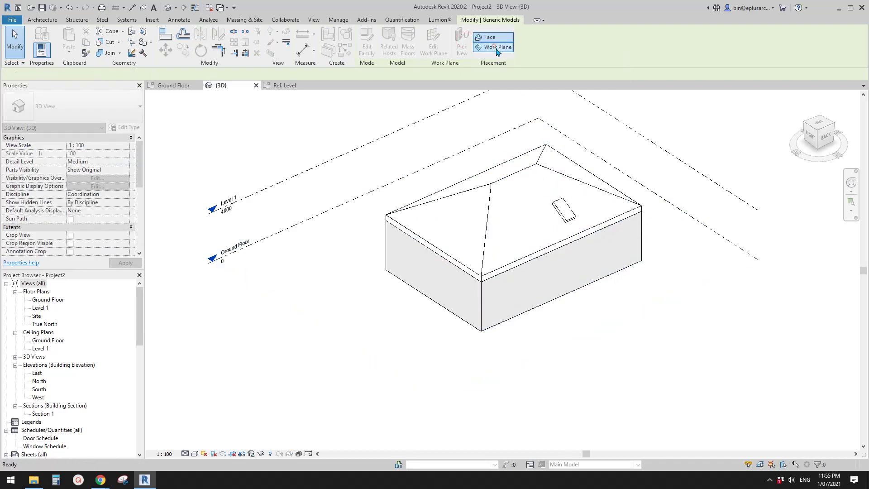
{"action": "left_click", "coordinate": [496, 47]}
{"action": "left_click", "coordinate": [91, 73]}
{"action": "left_click", "coordinate": [91, 89]}
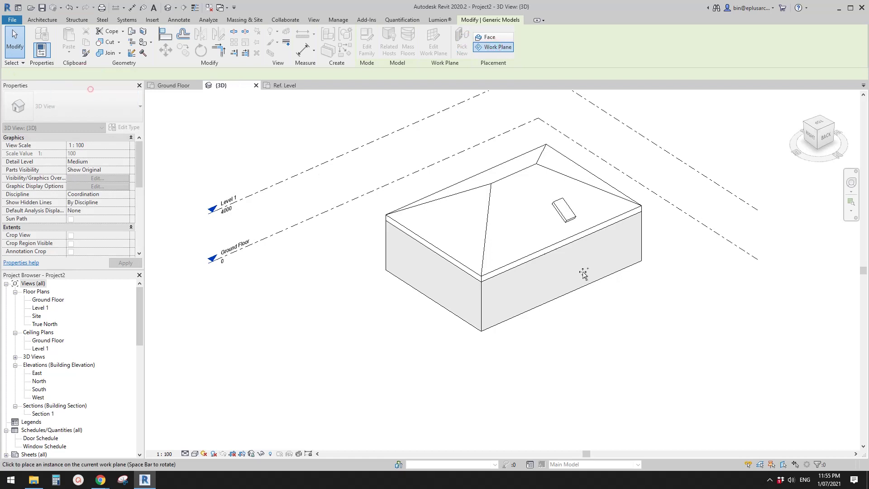
{"action": "left_click", "coordinate": [686, 327]}
{"action": "key", "text": "Escape"}
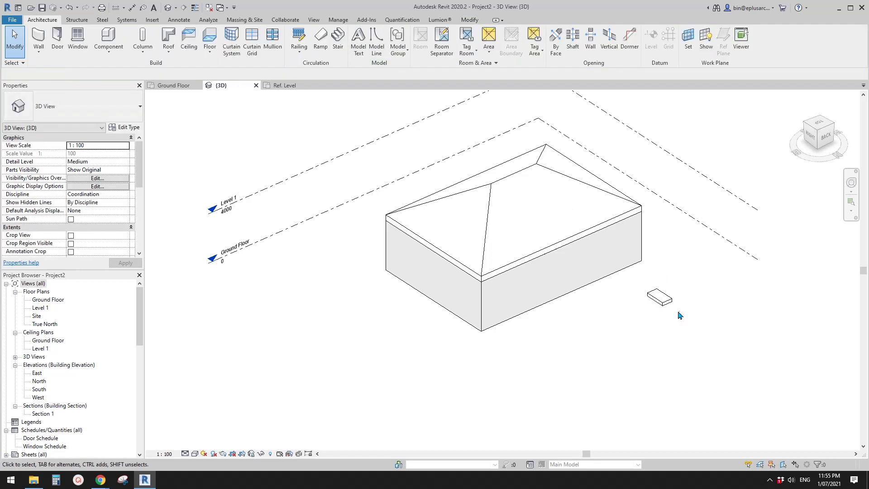
- In the Ground Floor plan, draw a horizontal reference plane between the box and the building, about 2340 mm from the back wall
{"action": "middle_click_drag", "start_coordinate": [630, 303], "coordinate": [610, 300], "text": "shift"}
{"action": "double_click", "coordinate": [43, 301]}
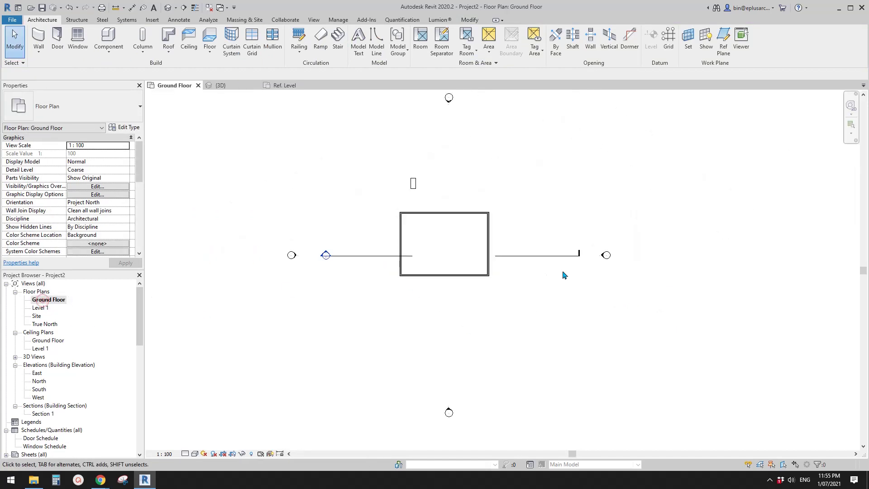
{"action": "middle_click_drag", "start_coordinate": [533, 249], "coordinate": [545, 276]}
{"action": "scroll", "coordinate": [479, 226], "scroll_direction": "up", "scroll_amount": 1}
{"action": "middle_click_drag", "start_coordinate": [479, 227], "coordinate": [495, 239]}
{"action": "key", "text": "r"}
{"action": "key", "text": "p"}
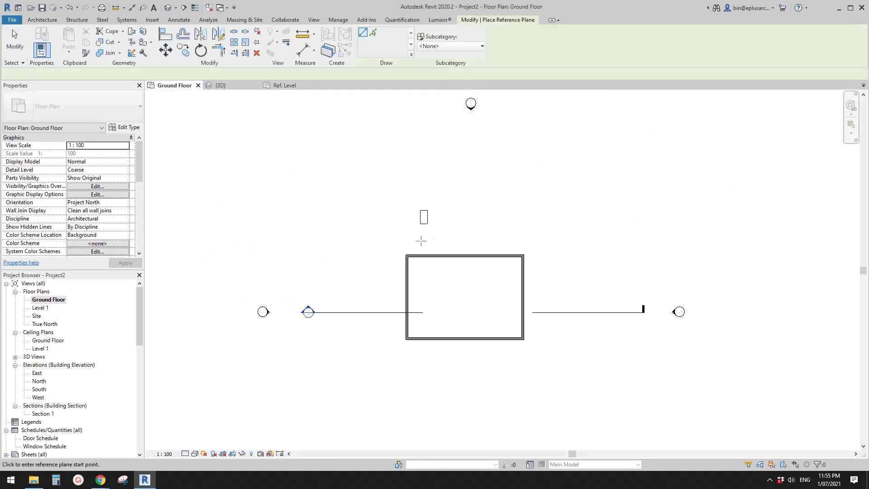
{"action": "left_click", "coordinate": [377, 235]}
{"action": "left_click", "coordinate": [539, 235]}
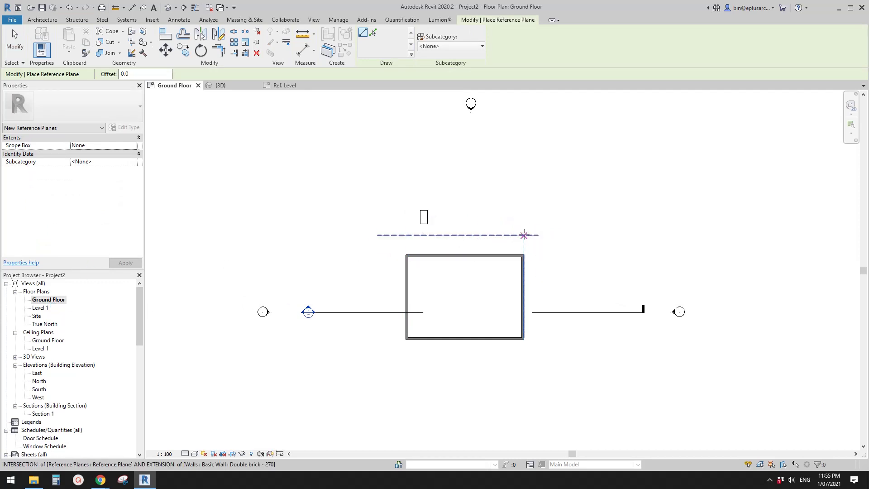
{"action": "key", "text": "Escape"}
- Draw a slanted grid line behind the box, rising from its left side to the far right
{"action": "middle_click_drag", "start_coordinate": [520, 121], "coordinate": [526, 122]}
{"action": "left_click", "coordinate": [665, 37]}
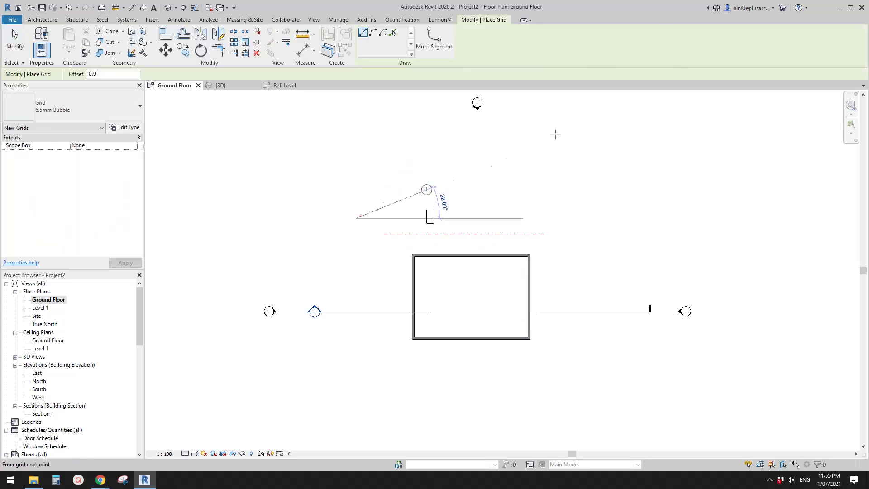
{"action": "left_click", "coordinate": [556, 149]}
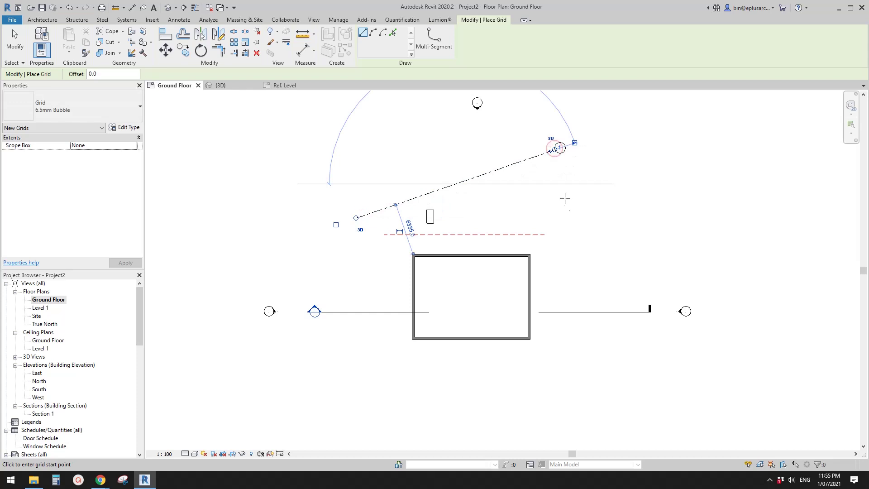
{"action": "key", "text": "Escape"}
- Name the reference plane between the box and the building 1
{"action": "scroll", "coordinate": [594, 235], "scroll_direction": "up", "scroll_amount": 3}
{"action": "left_click", "coordinate": [562, 236]}
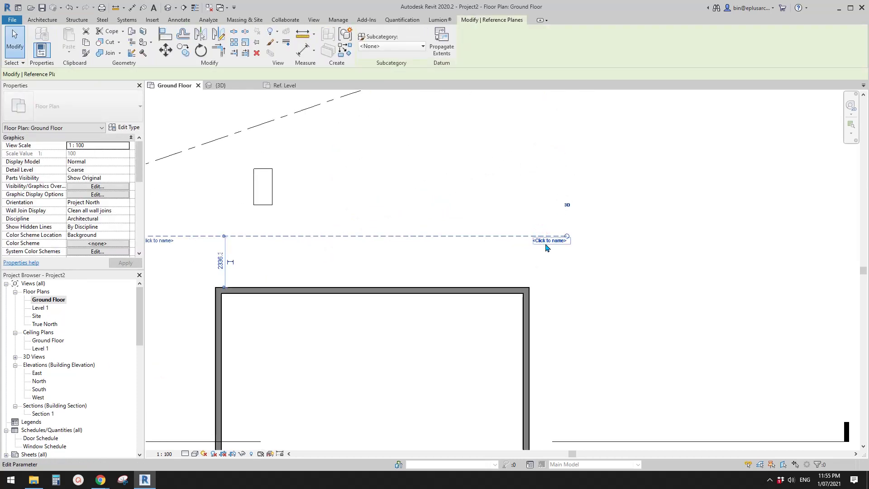
{"action": "left_click", "coordinate": [546, 243]}
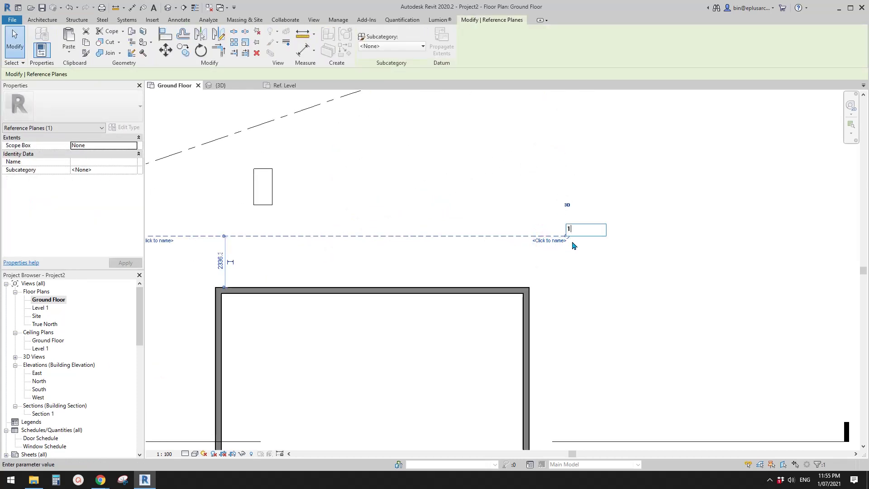
{"action": "left_click", "coordinate": [503, 199]}
{"action": "left_click", "coordinate": [500, 196]}
{"action": "scroll", "coordinate": [499, 196], "scroll_direction": "down", "scroll_amount": 2}
{"action": "middle_click_drag", "start_coordinate": [469, 190], "coordinate": [500, 189]}
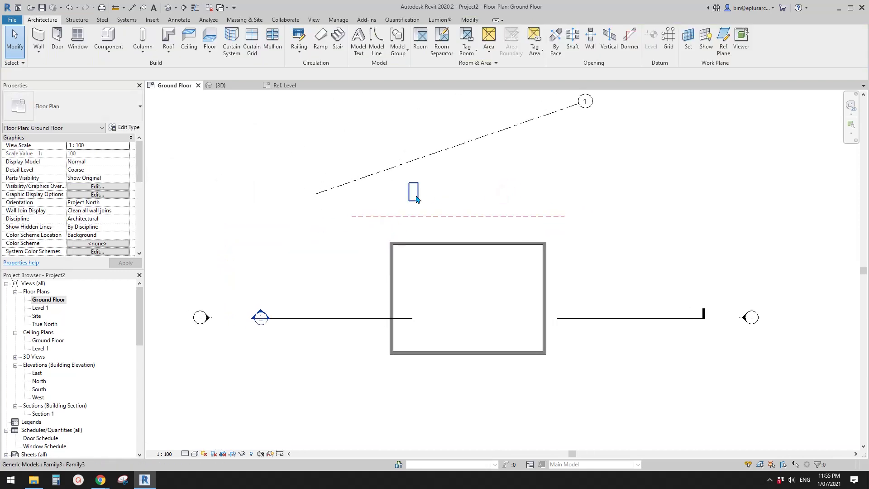
{"action": "middle_click_drag", "start_coordinate": [424, 202], "coordinate": [443, 203]}
- In the 3D view, rehost the box to the Reference Plane : 1 work plane, placing it upright behind the building
{"action": "left_click", "coordinate": [167, 8]}
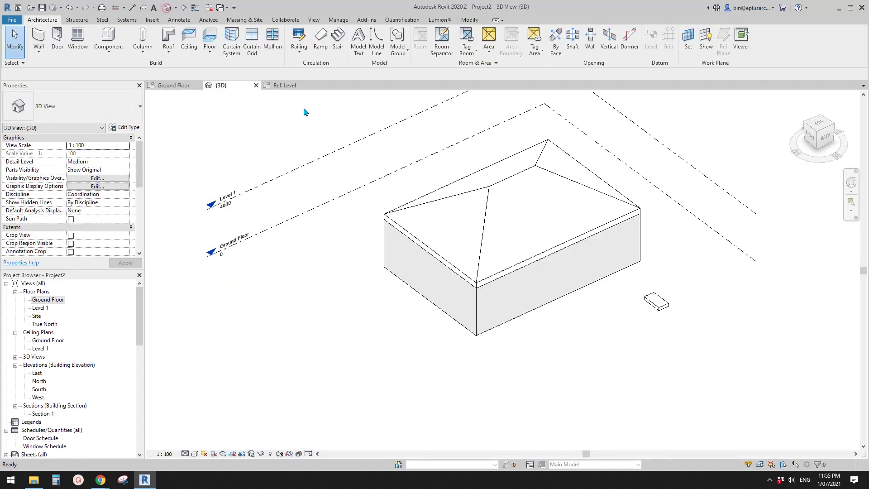
{"action": "left_click", "coordinate": [591, 299]}
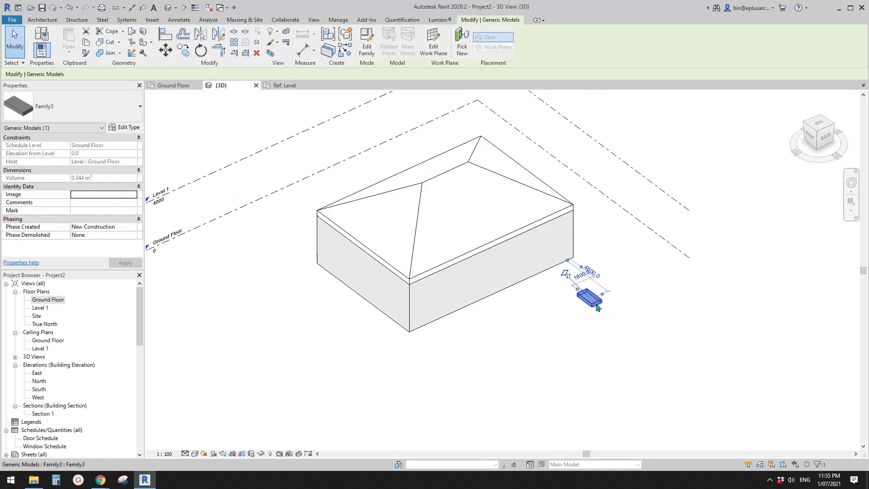
{"action": "middle_click_drag", "start_coordinate": [573, 296], "coordinate": [537, 251]}
{"action": "left_click", "coordinate": [458, 45]}
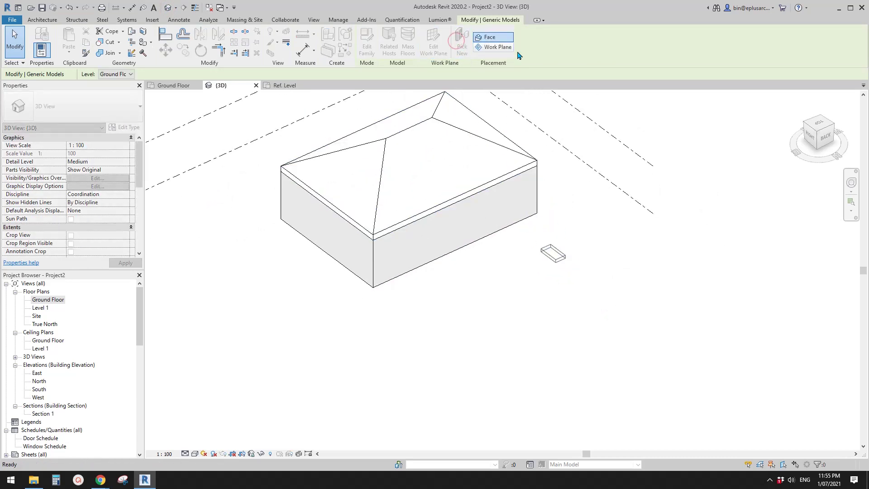
{"action": "left_click", "coordinate": [495, 50]}
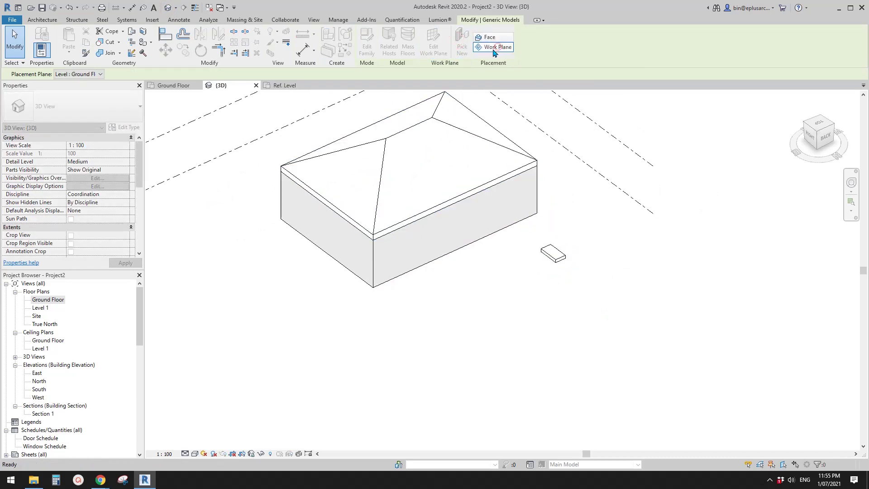
{"action": "left_click", "coordinate": [96, 75]}
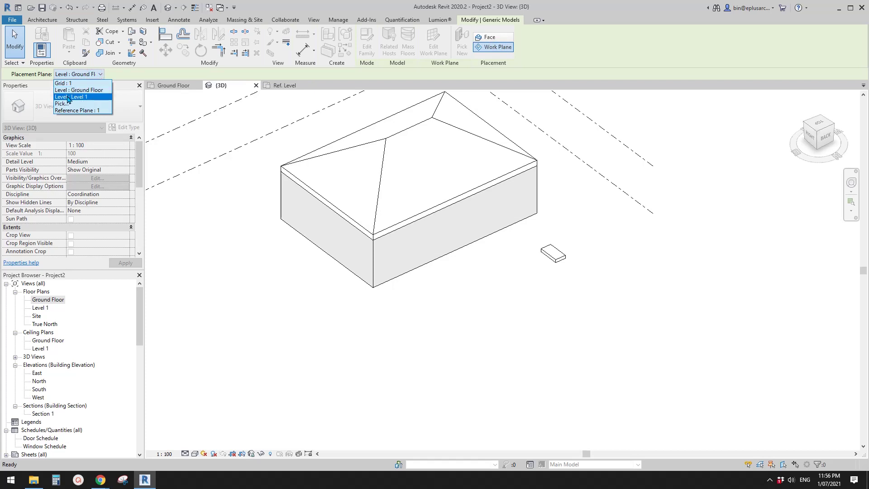
{"action": "left_click", "coordinate": [97, 111]}
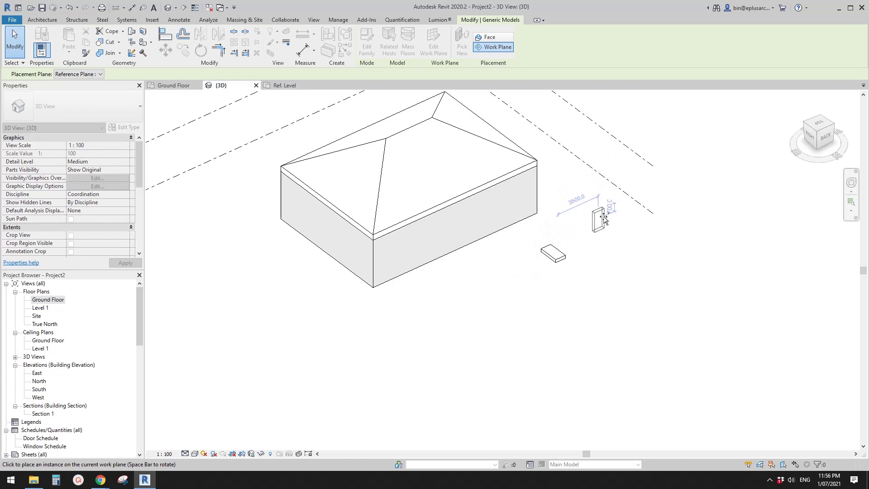
{"action": "left_click", "coordinate": [593, 219]}
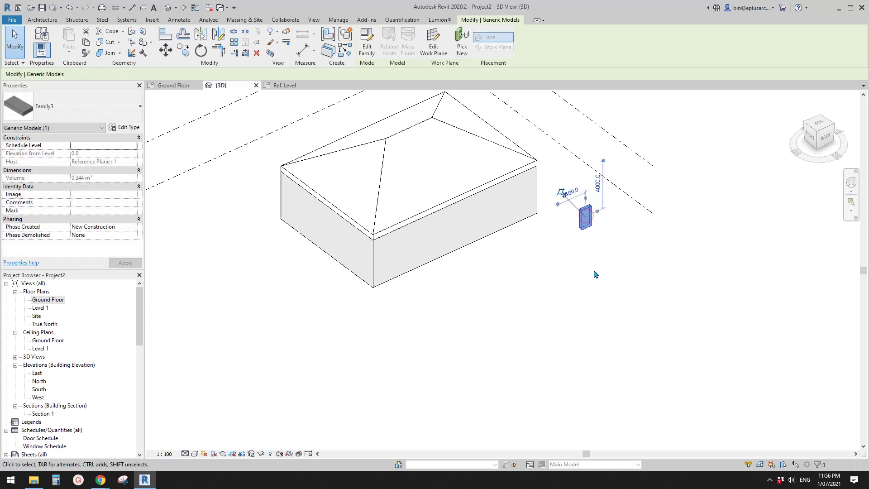
{"action": "key", "text": "Escape"}
{"action": "key", "text": "Escape"}
{"action": "middle_click_drag", "start_coordinate": [602, 229], "coordinate": [591, 269], "text": "shift"}
{"action": "middle_click_drag", "start_coordinate": [300, 120], "coordinate": [339, 132]}
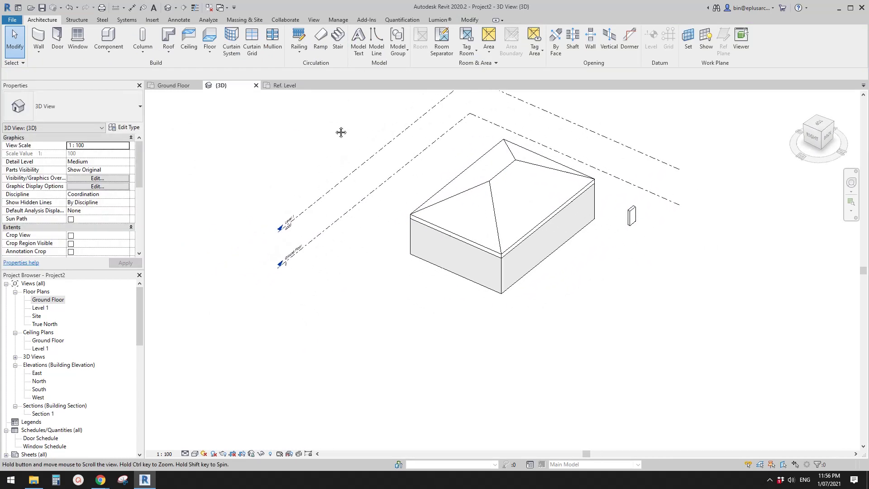
- Close the family's Ref. Level view and tile the 3D and Ground Floor views side by side
{"action": "left_click", "coordinate": [296, 87]}
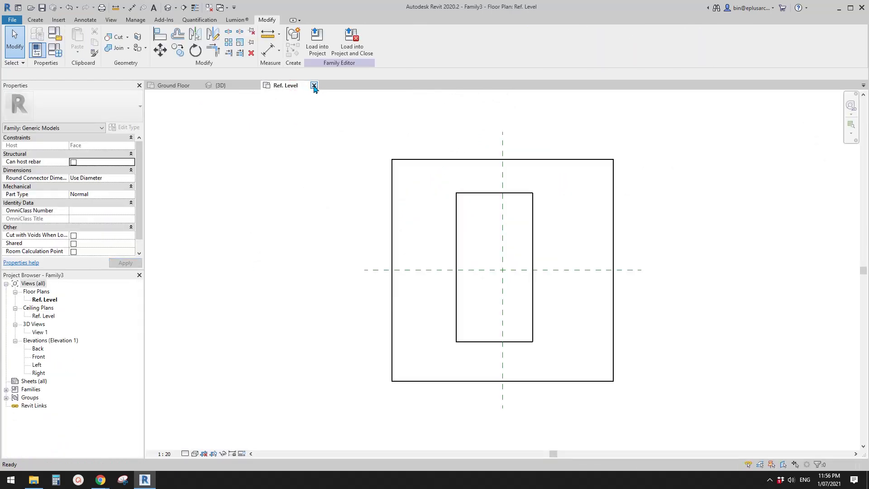
{"action": "left_click", "coordinate": [314, 85]}
{"action": "left_click", "coordinate": [461, 242]}
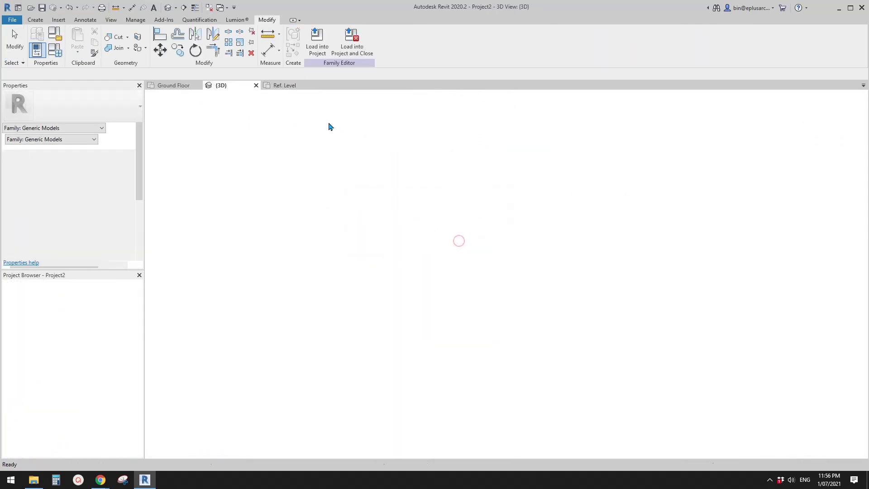
{"action": "key", "text": "w"}
{"action": "key", "text": "t"}
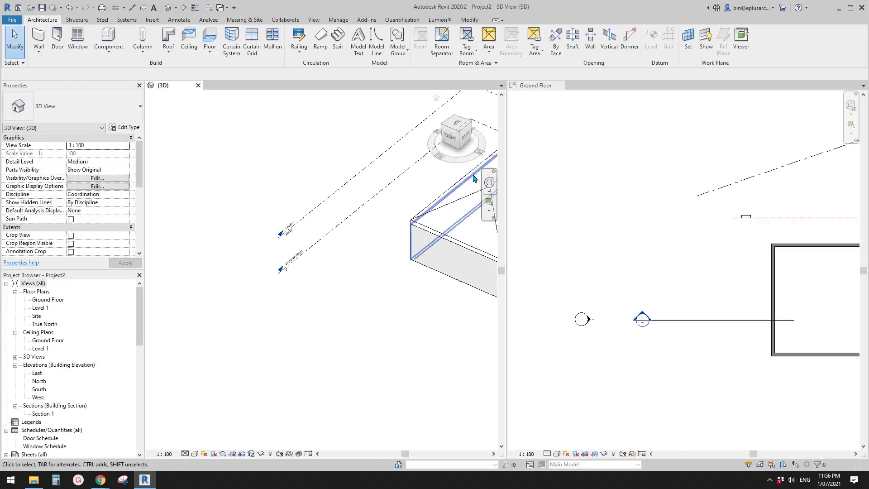
{"action": "left_click", "coordinate": [382, 209]}
{"action": "middle_click_drag", "start_coordinate": [347, 215], "coordinate": [292, 221]}
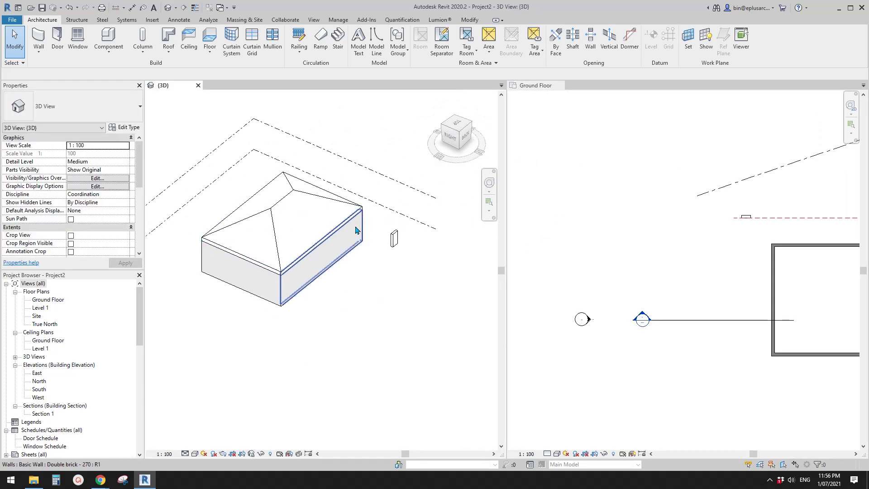
- Move the reference plane hosting the box closer to the building's back wall in the Ground Floor plan
{"action": "left_click", "coordinate": [393, 239]}
{"action": "mouse_move", "coordinate": [397, 243]}
{"action": "middle_mouse_down", "text": "shift"}
{"action": "mouse_move", "coordinate": [408, 253]}
{"action": "mouse_move", "coordinate": [385, 249]}
{"action": "mouse_move", "coordinate": [388, 229]}
{"action": "middle_mouse_up", "text": "shift"}
{"action": "middle_click_drag", "start_coordinate": [752, 260], "coordinate": [687, 274]}
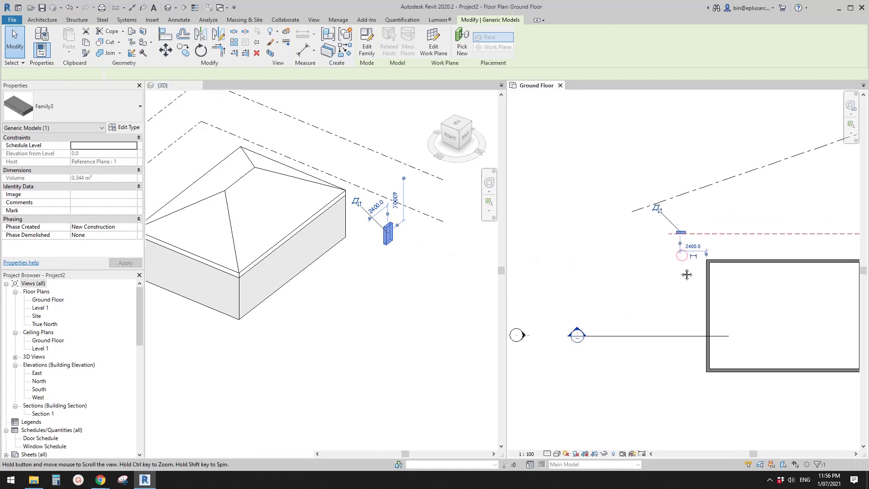
{"action": "scroll", "coordinate": [708, 242], "scroll_direction": "up", "scroll_amount": 1}
{"action": "middle_click_drag", "start_coordinate": [707, 242], "coordinate": [672, 240]}
{"action": "left_click", "coordinate": [704, 233]}
{"action": "scroll", "coordinate": [615, 248], "scroll_direction": "down", "scroll_amount": 1}
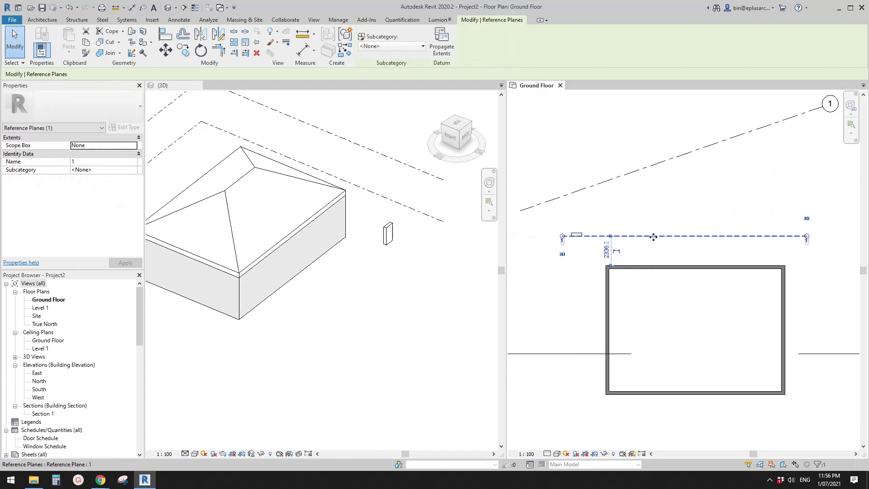
{"action": "left_click_drag", "start_coordinate": [662, 236], "coordinate": [694, 220], "text": "ctrl"}
{"action": "left_click_drag", "start_coordinate": [629, 219], "coordinate": [644, 250]}
{"action": "middle_click_drag", "start_coordinate": [670, 237], "coordinate": [728, 232]}
{"action": "left_click", "coordinate": [630, 232]}
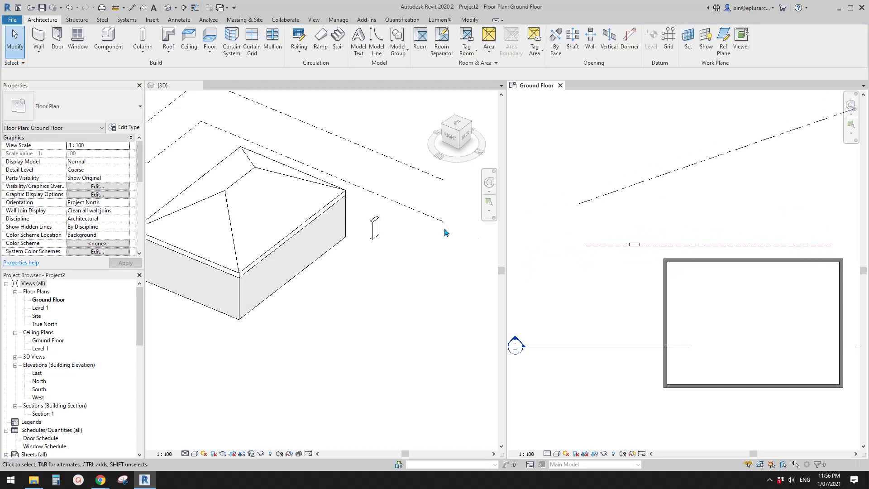
- Rehost the box to the Grid : 1 work plane, placing it on the slanted grid in the 3D view
{"action": "left_click", "coordinate": [379, 230]}
{"action": "left_click", "coordinate": [378, 229]}
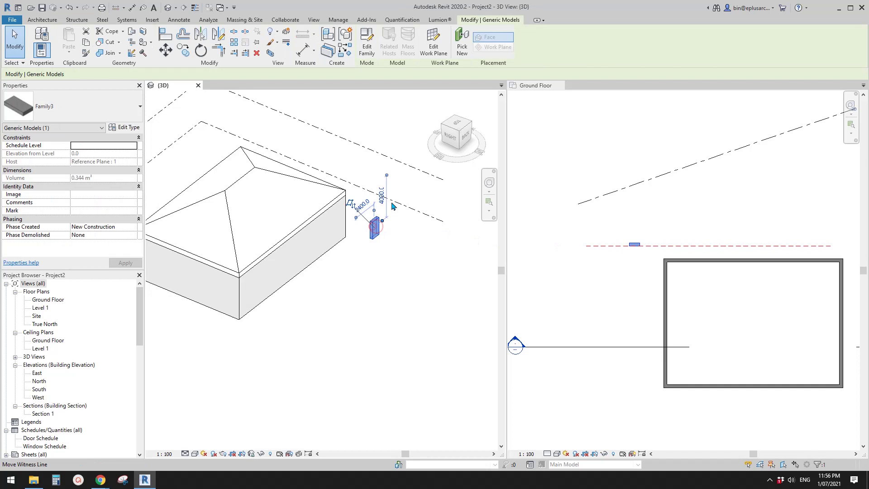
{"action": "left_click", "coordinate": [456, 55]}
{"action": "left_click", "coordinate": [496, 47]}
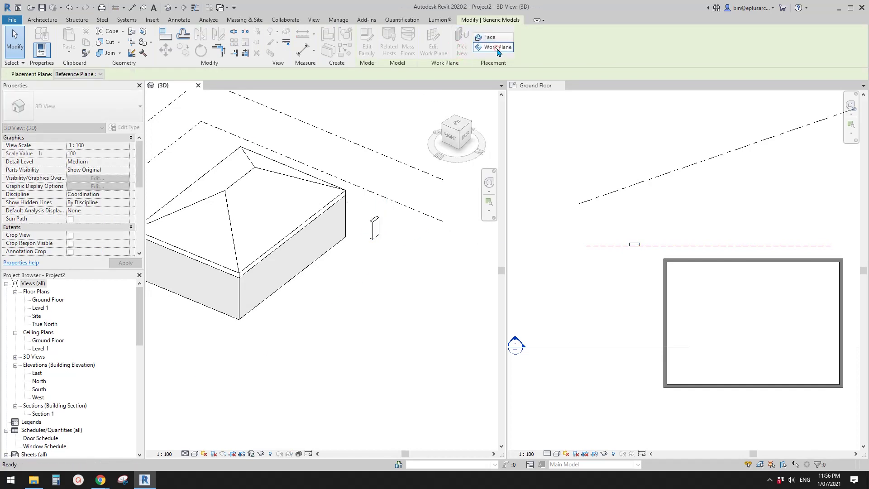
{"action": "left_click", "coordinate": [91, 75]}
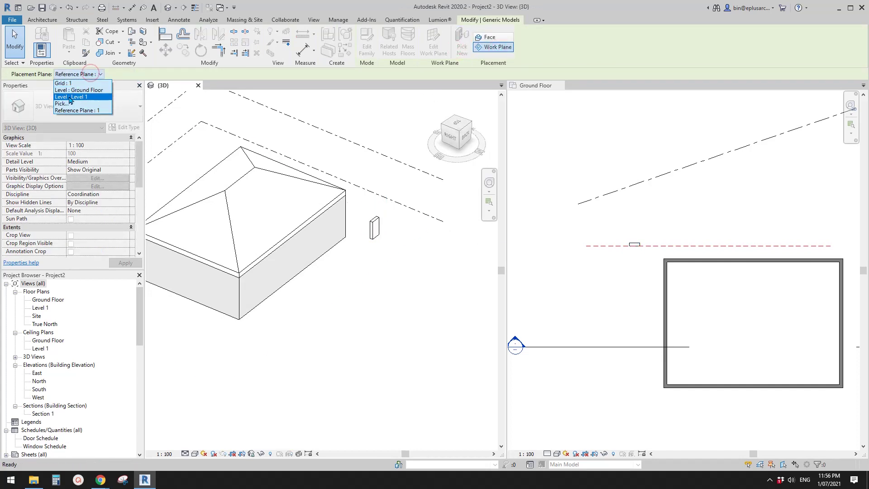
{"action": "left_click", "coordinate": [64, 83]}
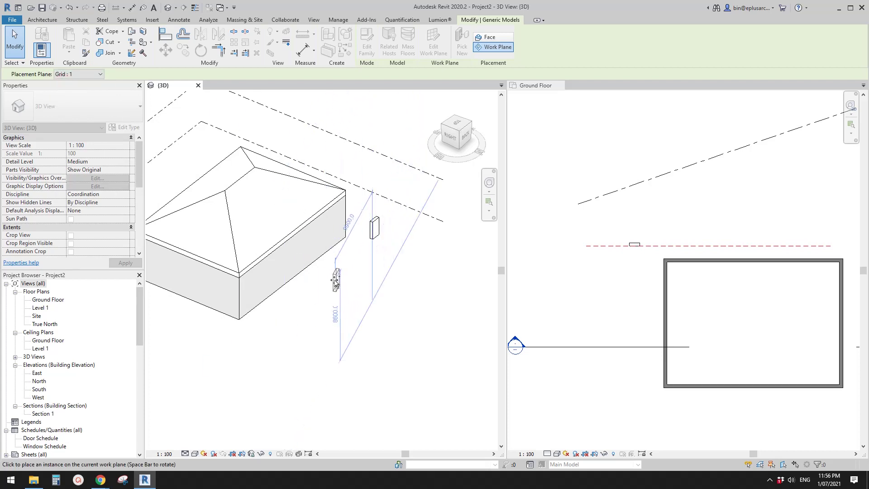
{"action": "left_click", "coordinate": [336, 276]}
{"action": "key", "text": "Escape"}
{"action": "left_click", "coordinate": [394, 284]}
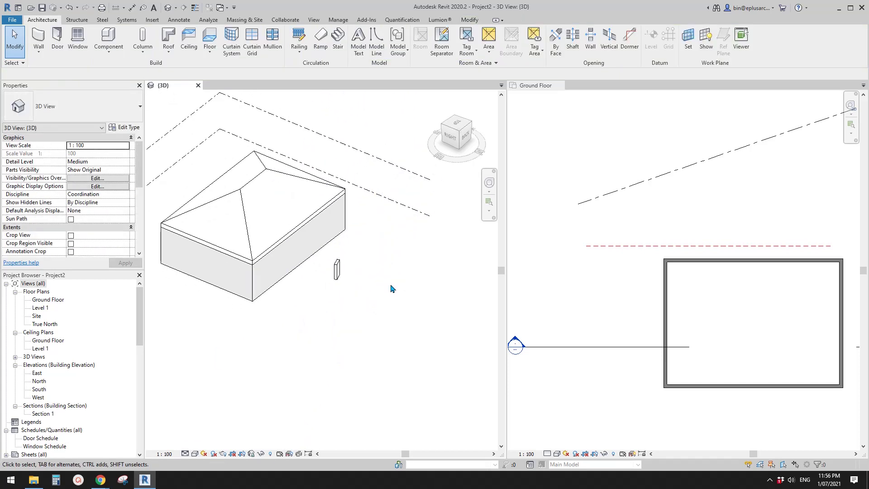
- Compare the box's position in the 3D view with its host, the slanted grid line, in the Ground Floor plan
{"action": "left_click", "coordinate": [698, 222]}
{"action": "middle_click_drag", "start_coordinate": [697, 219], "coordinate": [637, 248]}
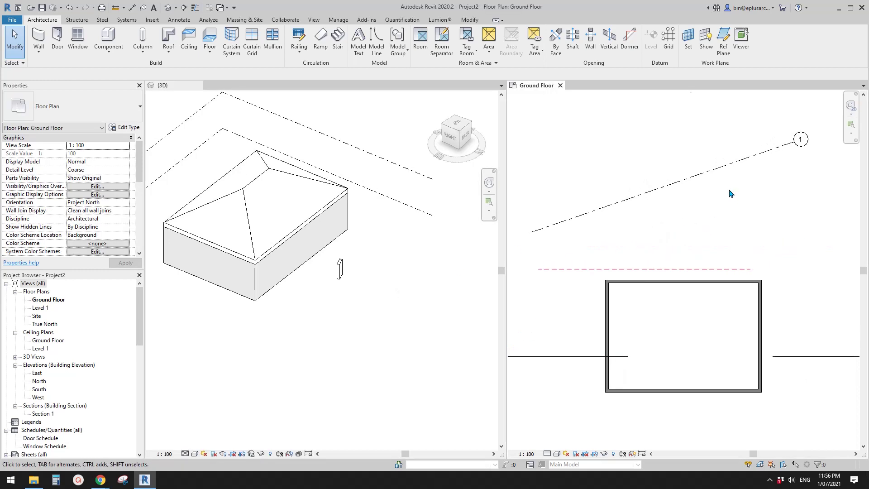
{"action": "middle_click_drag", "start_coordinate": [730, 192], "coordinate": [763, 203]}
{"action": "left_click", "coordinate": [754, 184]}
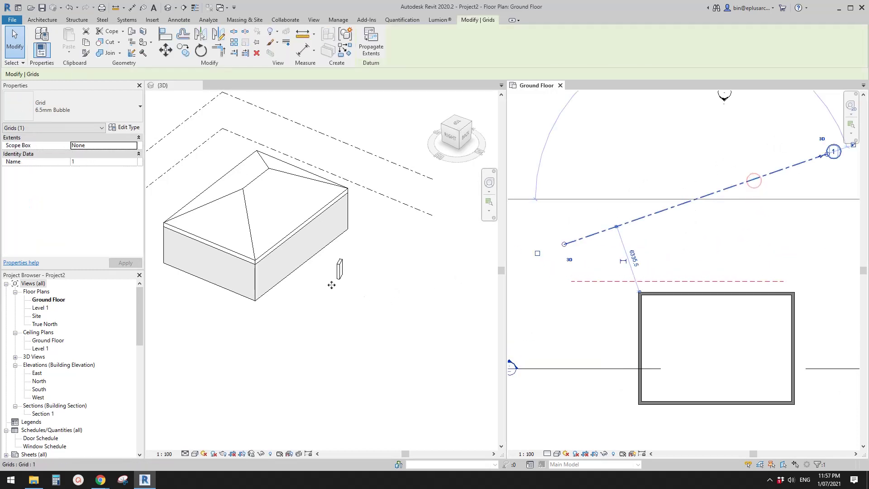
{"action": "middle_click_drag", "start_coordinate": [376, 278], "coordinate": [393, 272], "text": "shift"}
{"action": "middle_click_drag", "start_coordinate": [394, 259], "coordinate": [390, 262], "text": "shift"}
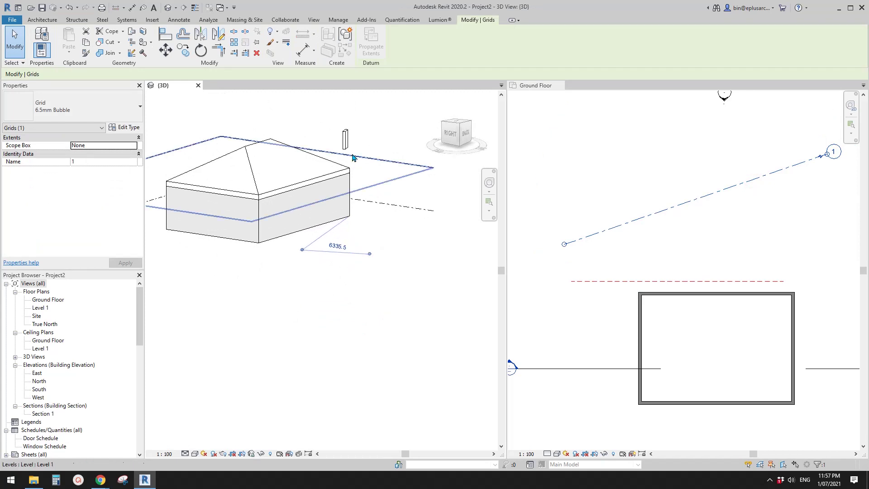
{"action": "left_click", "coordinate": [347, 144]}
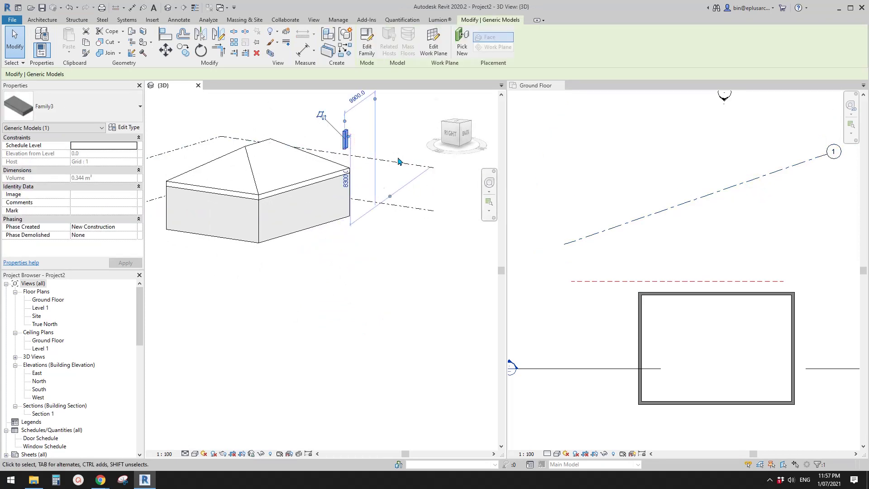
{"action": "left_click", "coordinate": [405, 142]}
- Lower the box along the grid's vertical plane in the 3D view until it reaches the Ground Floor plan's view range
{"action": "left_click_drag", "start_coordinate": [347, 142], "coordinate": [345, 227]}
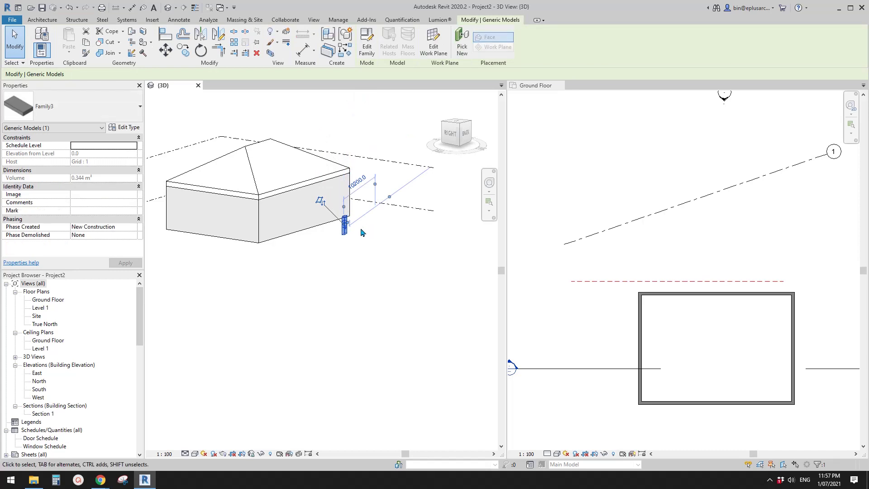
{"action": "middle_click_drag", "start_coordinate": [362, 232], "coordinate": [379, 202], "text": "shift"}
{"action": "left_click_drag", "start_coordinate": [345, 217], "coordinate": [345, 268]}
{"action": "left_click", "coordinate": [436, 301]}
{"action": "middle_click_drag", "start_coordinate": [345, 268], "coordinate": [471, 288], "text": "shift"}
{"action": "scroll", "coordinate": [689, 245], "scroll_direction": "down", "scroll_amount": 1}
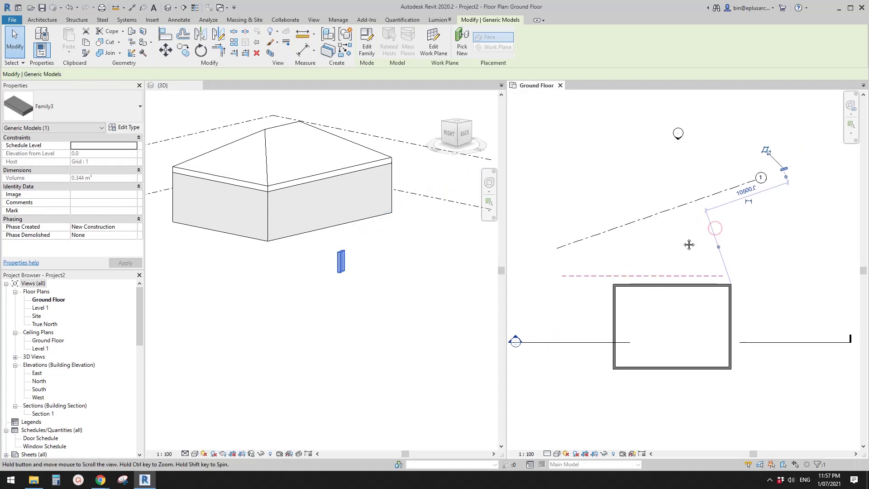
- Extend the slanted grid line past the box in the Ground Floor plan, and undo the last trial move of the line
{"action": "key", "text": "Escape"}
{"action": "scroll", "coordinate": [704, 217], "scroll_direction": "up", "scroll_amount": 2}
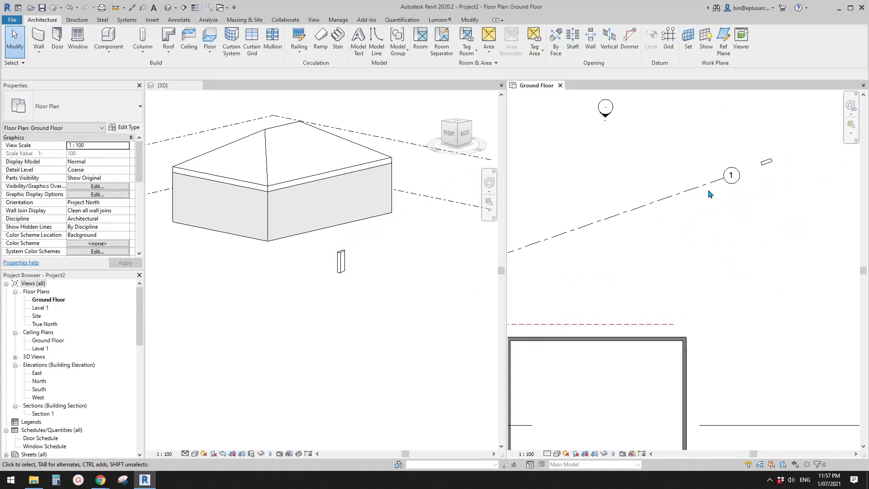
{"action": "left_click_drag", "start_coordinate": [704, 190], "coordinate": [803, 204]}
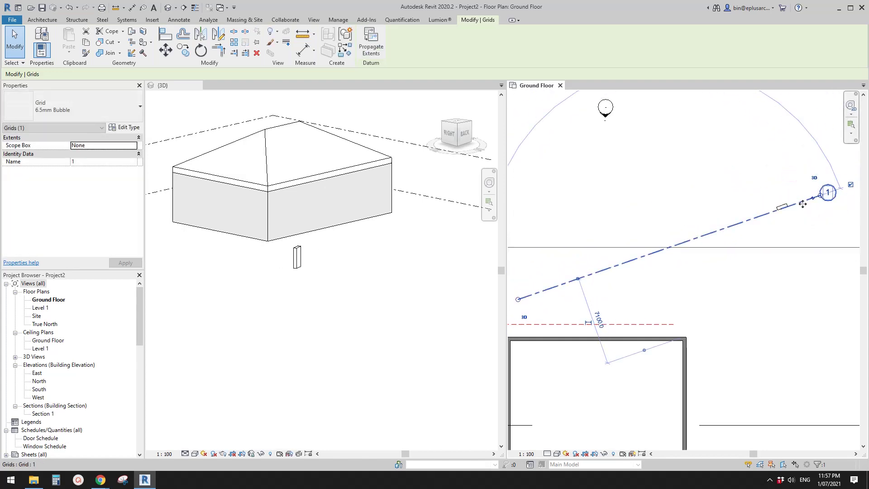
{"action": "key", "text": "ctrl+z"}
- Rehost the box to the face of the building's back wall near its right corner, about 2000 mm above Ground Floor
{"action": "middle_click_drag", "start_coordinate": [411, 241], "coordinate": [368, 243], "text": "shift"}
{"action": "left_click", "coordinate": [438, 241]}
{"action": "scroll", "coordinate": [372, 239], "scroll_direction": "up", "scroll_amount": 3}
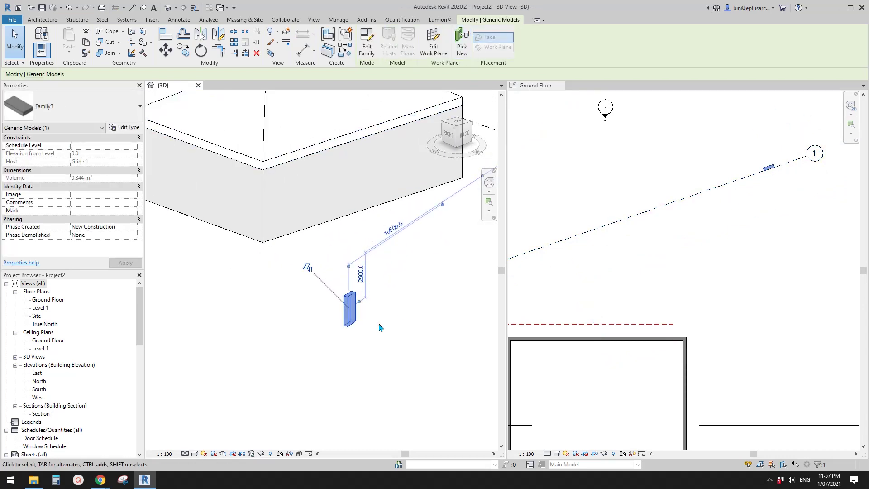
{"action": "left_click", "coordinate": [462, 47]}
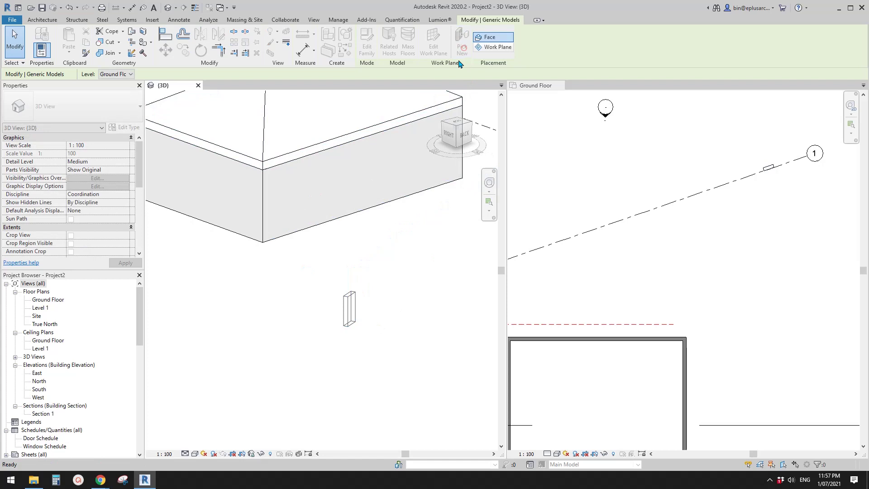
{"action": "left_click", "coordinate": [301, 199]}
{"action": "key", "text": "Escape"}
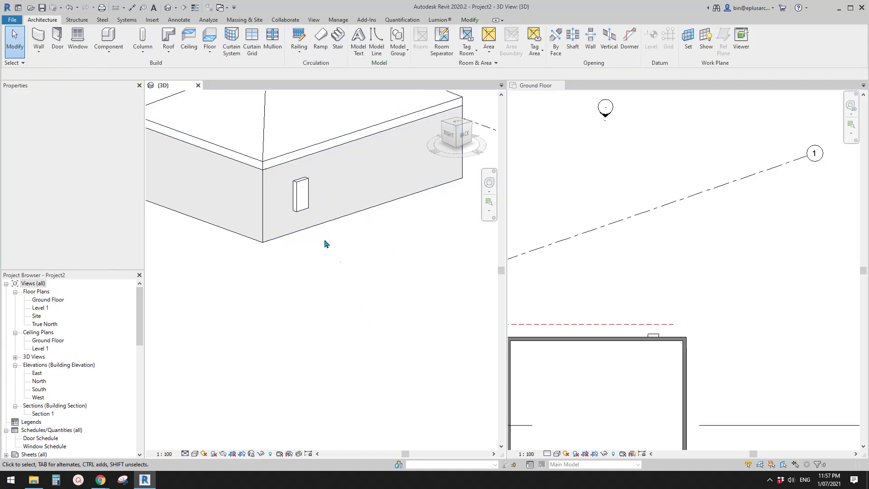
- Select the box on the back wall and examine its host placement and work plane editing options
{"action": "left_click", "coordinate": [301, 196]}
{"action": "middle_click_drag", "start_coordinate": [301, 196], "coordinate": [423, 159], "text": "shift"}
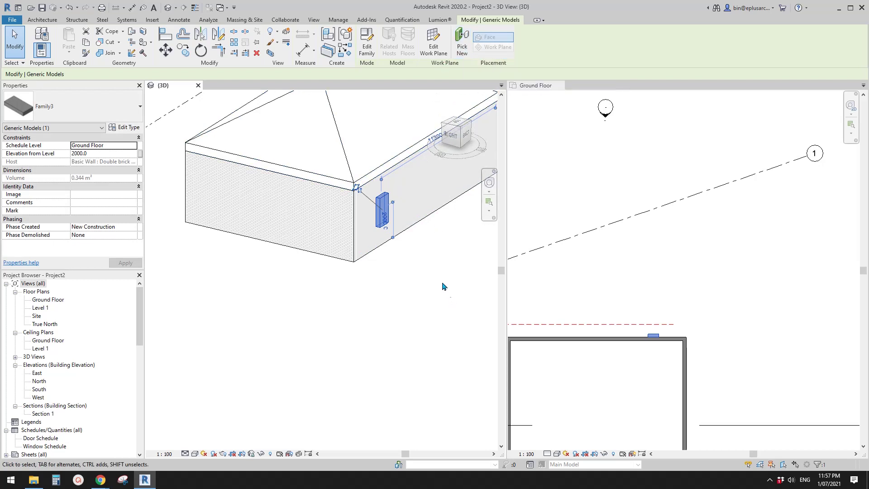
{"action": "middle_click_drag", "start_coordinate": [442, 286], "coordinate": [404, 286]}
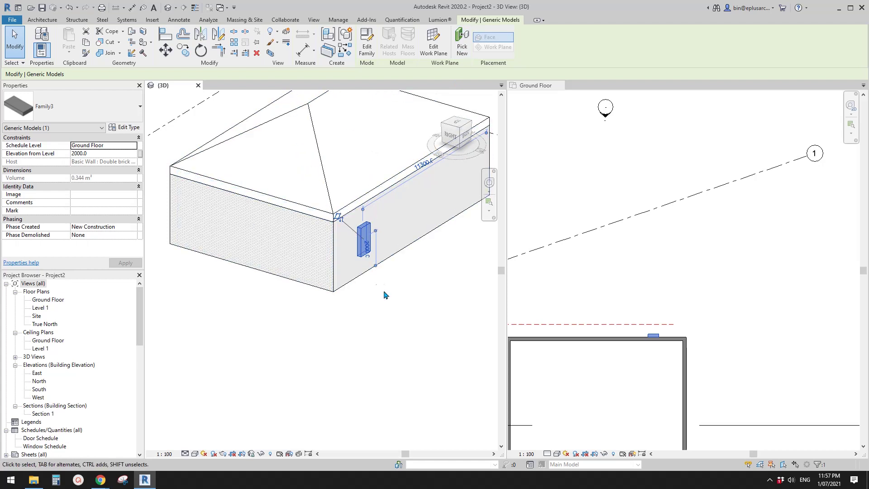
{"action": "mouse_move", "coordinate": [399, 281]}
{"action": "middle_mouse_down"}
{"action": "mouse_move", "coordinate": [391, 272]}
{"action": "mouse_move", "coordinate": [390, 281]}
{"action": "middle_mouse_up"}
{"action": "middle_click_drag", "start_coordinate": [423, 222], "coordinate": [428, 223], "text": "shift"}
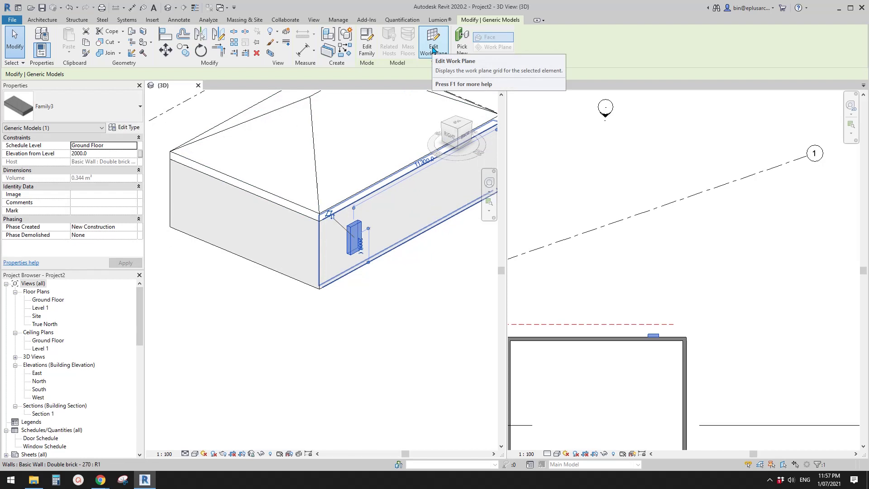
{"action": "middle_click_drag", "start_coordinate": [424, 246], "coordinate": [415, 274]}
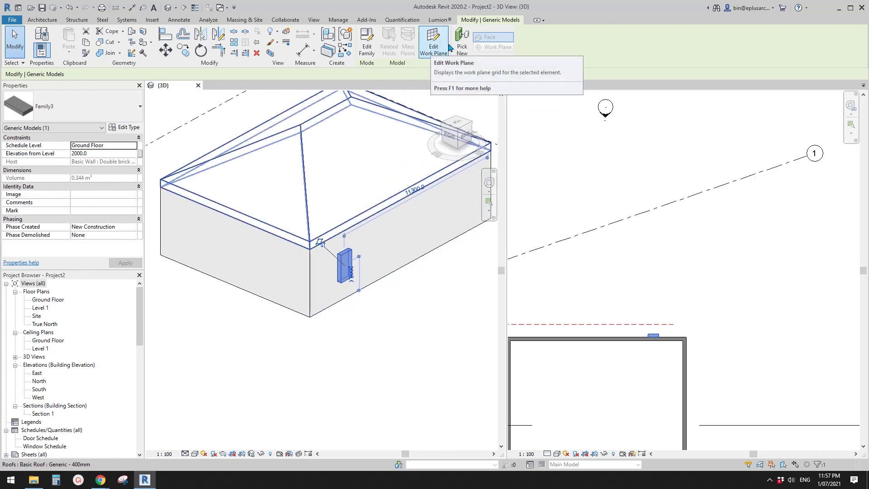
{"action": "middle_click_drag", "start_coordinate": [439, 255], "coordinate": [432, 257]}
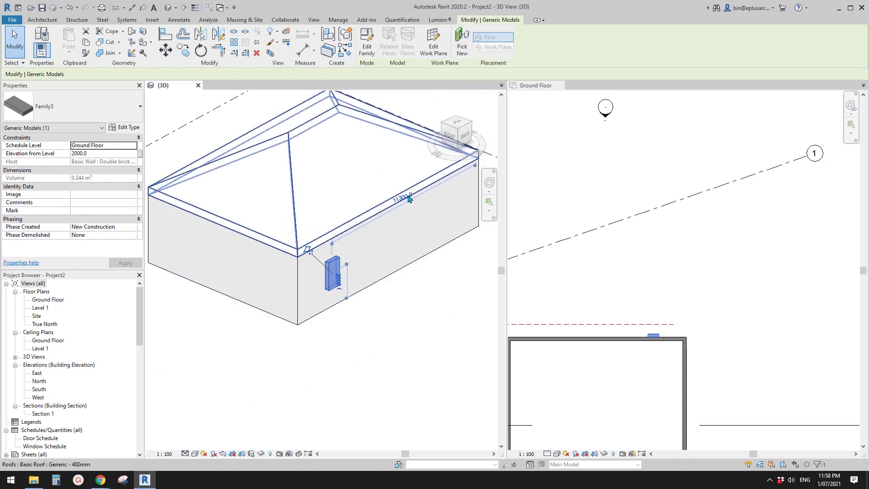
{"action": "middle_click_drag", "start_coordinate": [395, 304], "coordinate": [419, 296]}
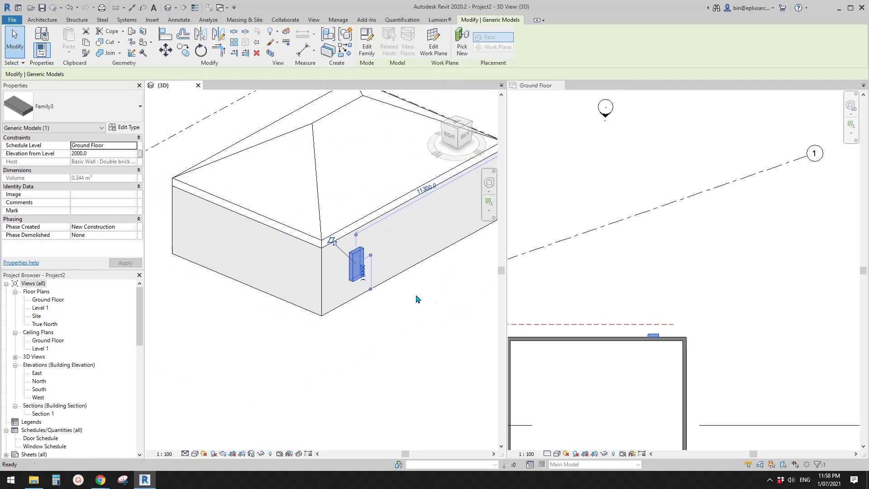
{"action": "left_click", "coordinate": [414, 295]}
{"action": "middle_click_drag", "start_coordinate": [386, 266], "coordinate": [397, 293]}
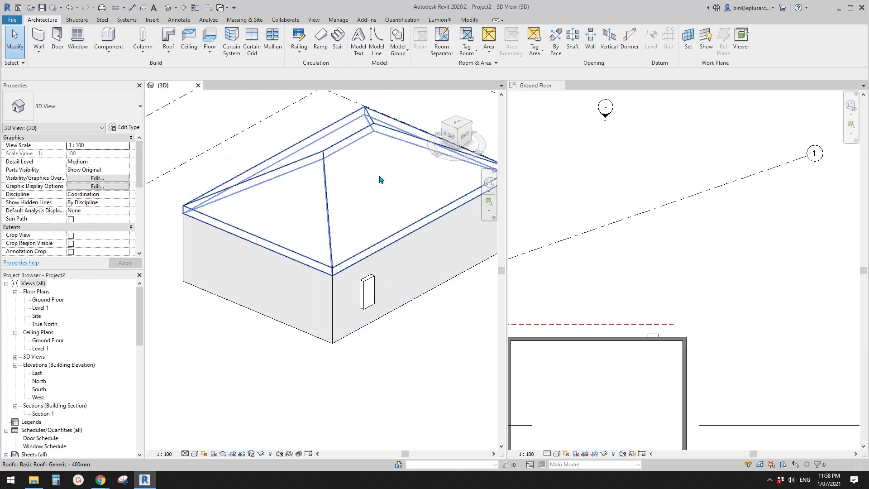
{"action": "scroll", "coordinate": [389, 183], "scroll_direction": "down", "scroll_amount": 2}
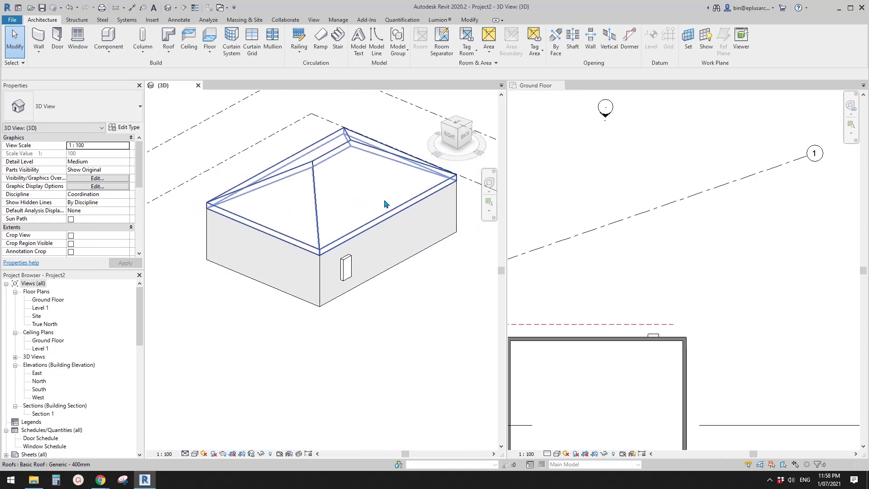
{"action": "left_click", "coordinate": [341, 273]}
{"action": "scroll", "coordinate": [340, 273], "scroll_direction": "up", "scroll_amount": 1}
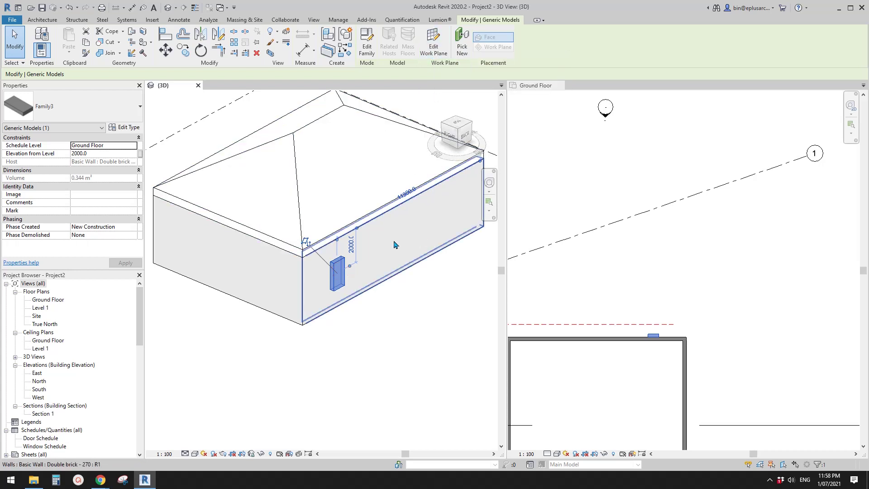
{"action": "scroll", "coordinate": [396, 245], "scroll_direction": "down", "scroll_amount": 1}
{"action": "mouse_move", "coordinate": [398, 259]}
{"action": "middle_mouse_down"}
{"action": "mouse_move", "coordinate": [415, 258]}
{"action": "mouse_move", "coordinate": [395, 273]}
{"action": "middle_mouse_up"}
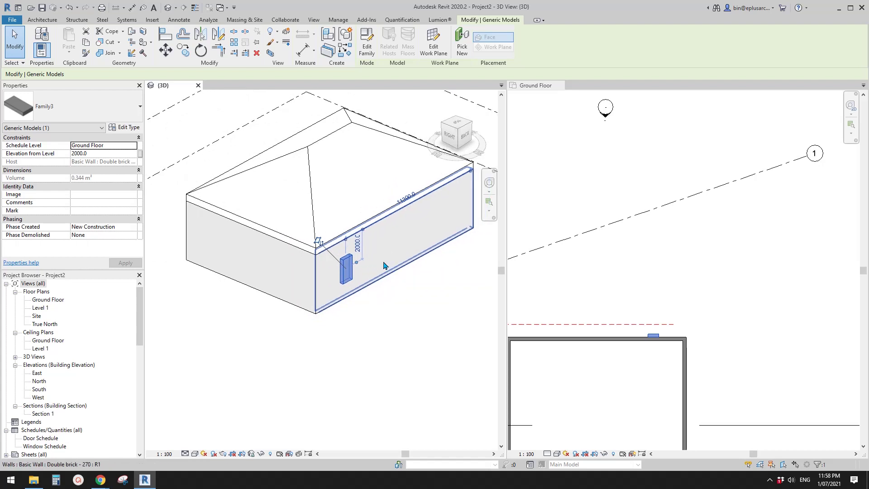
{"action": "middle_click_drag", "start_coordinate": [392, 317], "coordinate": [411, 293]}
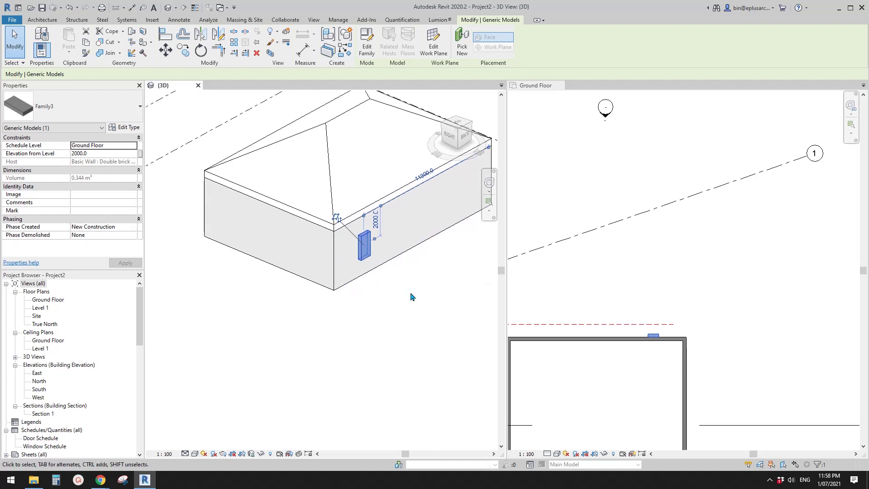
{"action": "scroll", "coordinate": [398, 290], "scroll_direction": "up", "scroll_amount": 3}
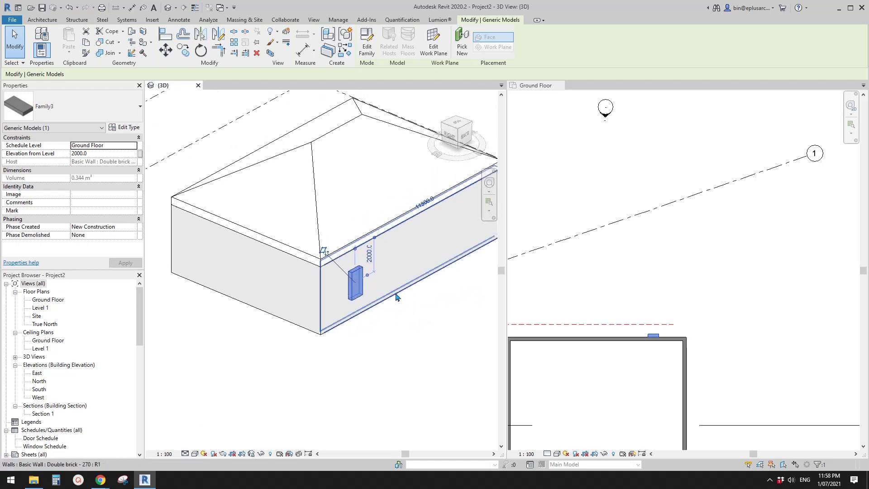
{"action": "key", "text": "Escape"}
- Change the work plane of the box on the back wall to the named plane Reference Plane : 1
{"action": "scroll", "coordinate": [392, 297], "scroll_direction": "down", "scroll_amount": 2}
{"action": "left_click", "coordinate": [344, 285]}
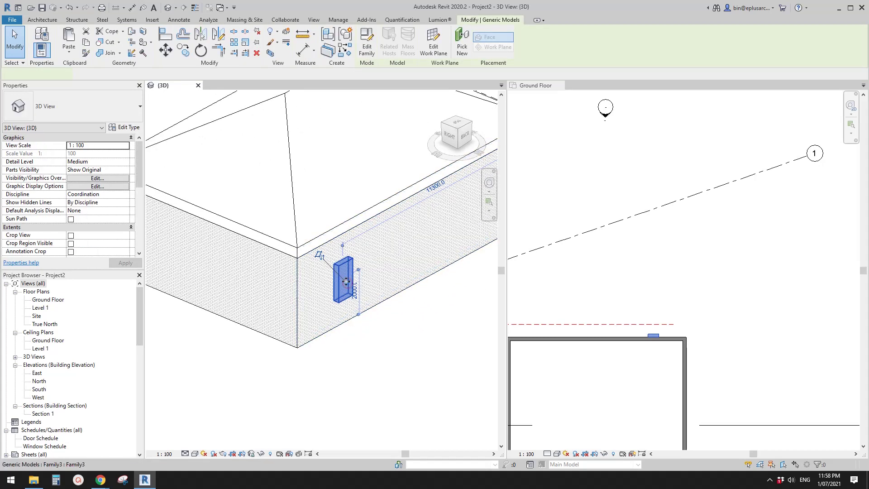
{"action": "middle_click_drag", "start_coordinate": [348, 303], "coordinate": [340, 333]}
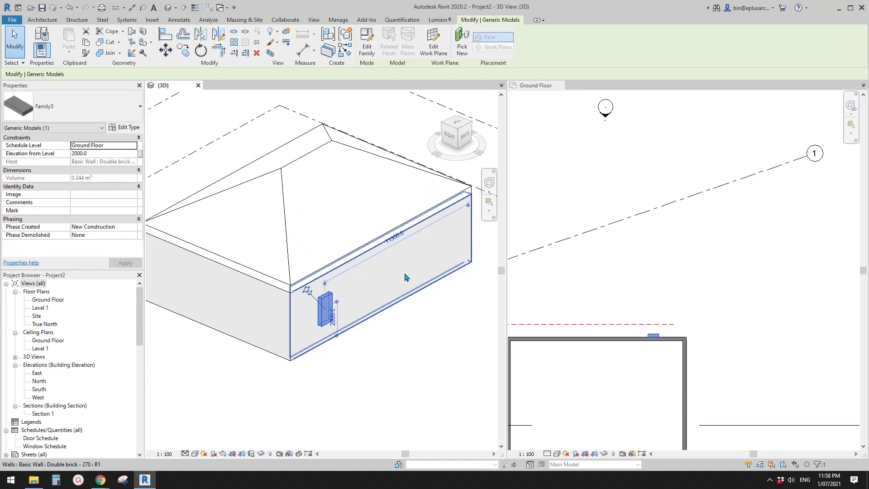
{"action": "left_click", "coordinate": [433, 46]}
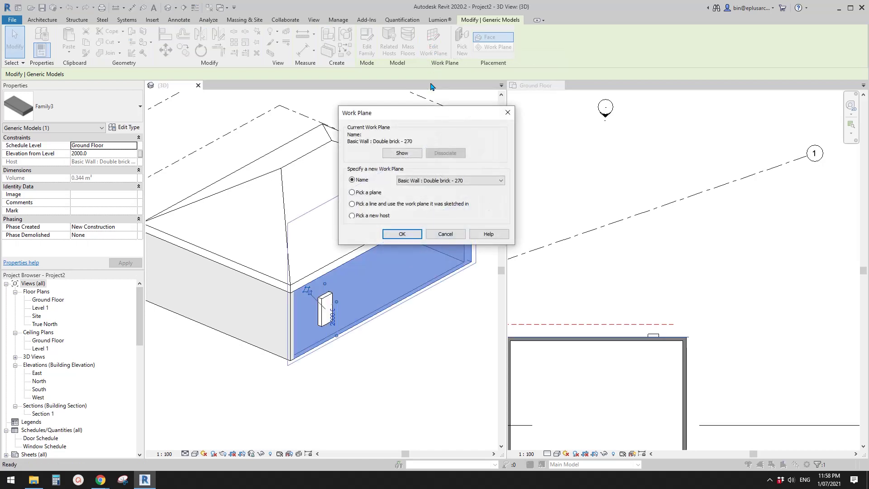
{"action": "left_click", "coordinate": [463, 180]}
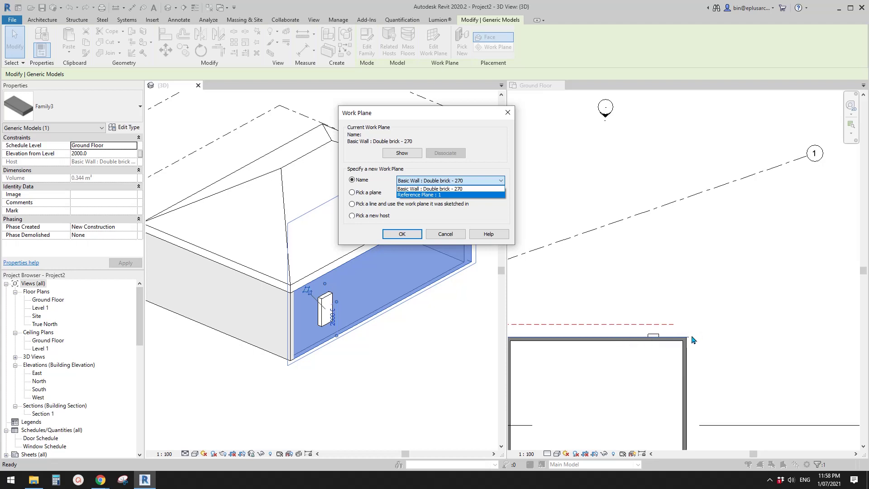
{"action": "left_click", "coordinate": [426, 195]}
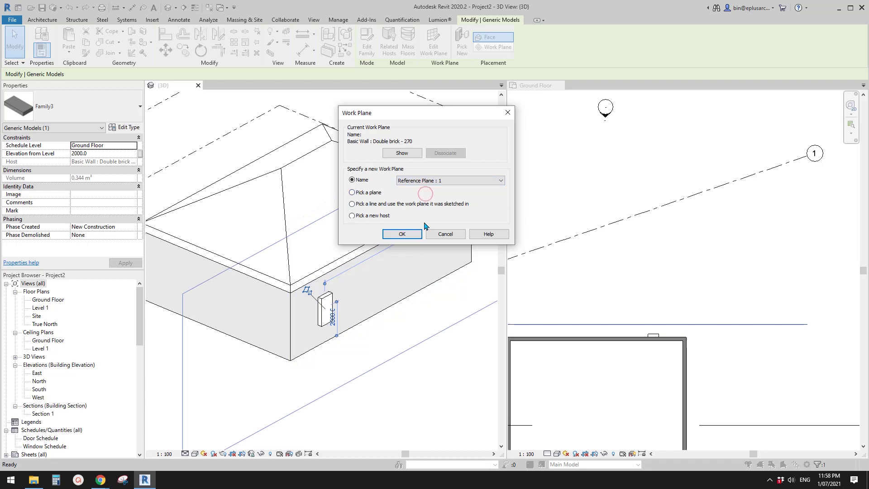
{"action": "left_click", "coordinate": [399, 233]}
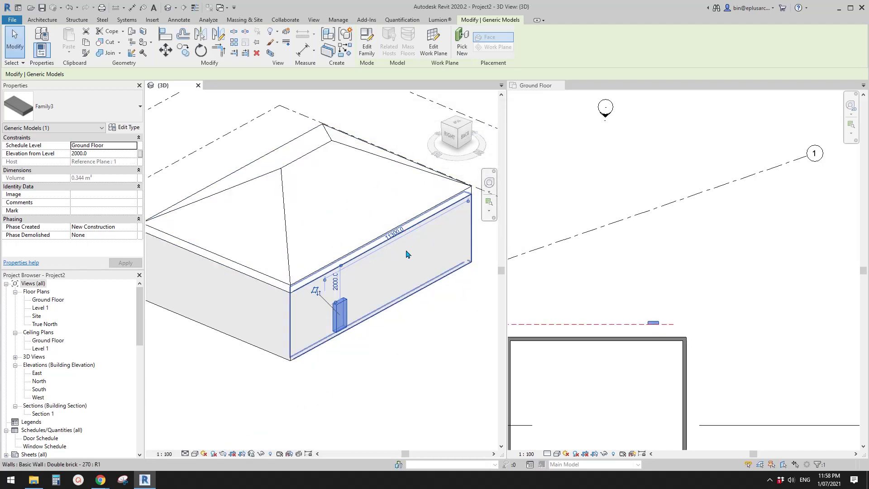
- Examine the rehosted box from behind and from the side to check its position relative to the back wall
{"action": "middle_click_drag", "start_coordinate": [400, 265], "coordinate": [423, 230]}
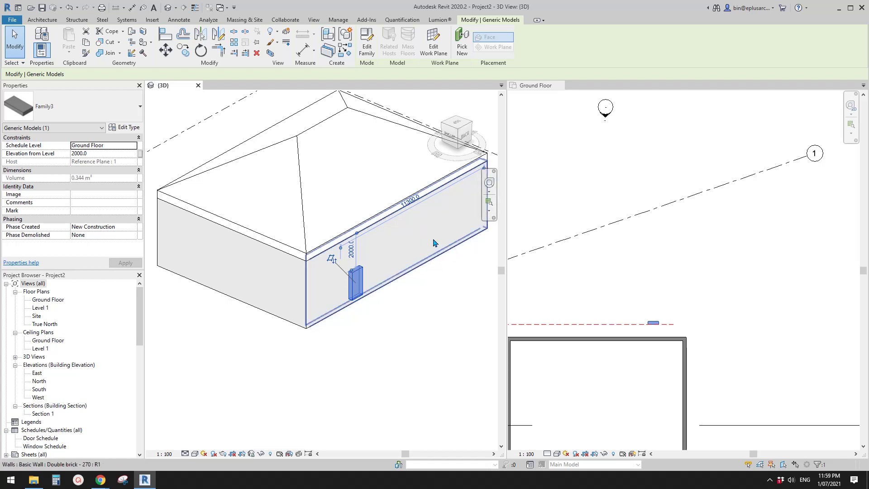
{"action": "middle_click_drag", "start_coordinate": [416, 229], "coordinate": [329, 255], "text": "shift"}
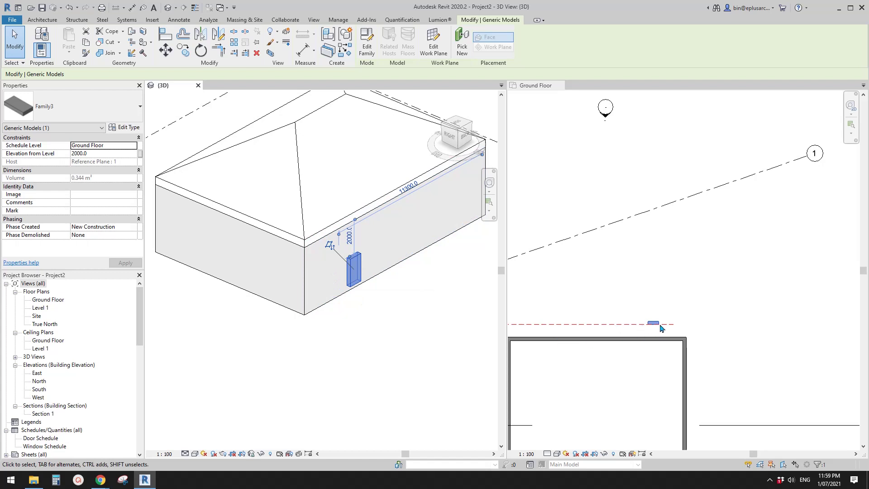
{"action": "middle_click_drag", "start_coordinate": [375, 303], "coordinate": [324, 253]}
{"action": "scroll", "coordinate": [380, 307], "scroll_direction": "up", "scroll_amount": 1}
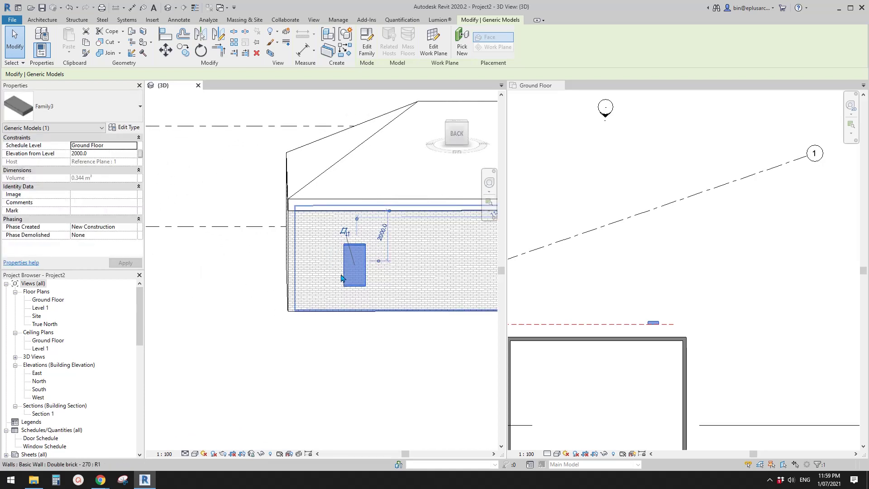
{"action": "middle_click_drag", "start_coordinate": [370, 296], "coordinate": [327, 290], "text": "shift"}
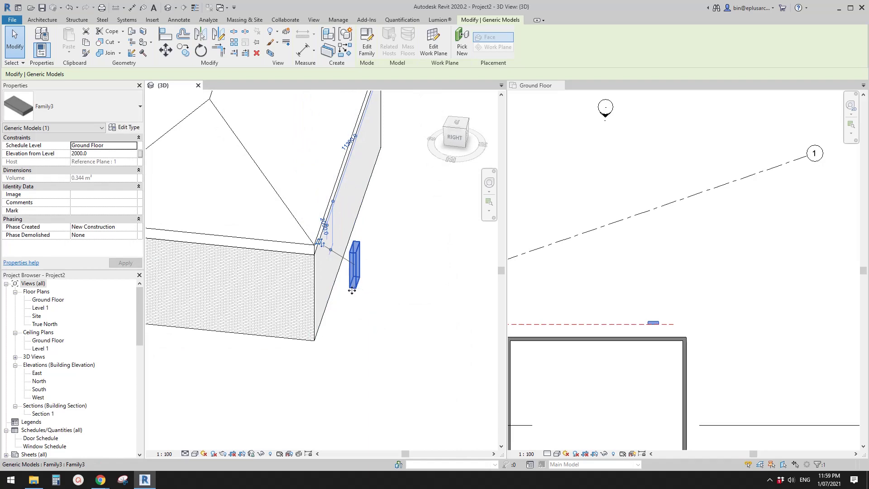
{"action": "middle_click_drag", "start_coordinate": [353, 290], "coordinate": [352, 253], "text": "shift"}
- Edit the box's work plane with the Pick a plane option and pick the parallel face of the front wall
{"action": "key", "text": "Escape"}
{"action": "left_click", "coordinate": [351, 252]}
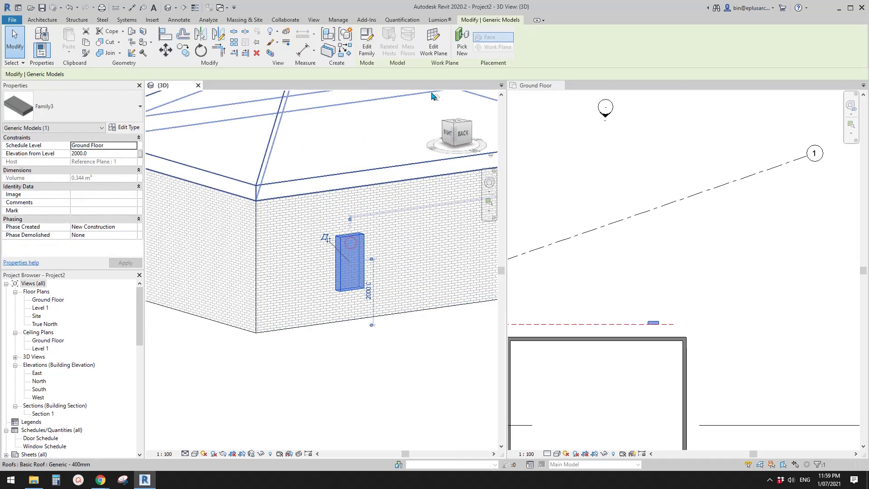
{"action": "left_click", "coordinate": [436, 49]}
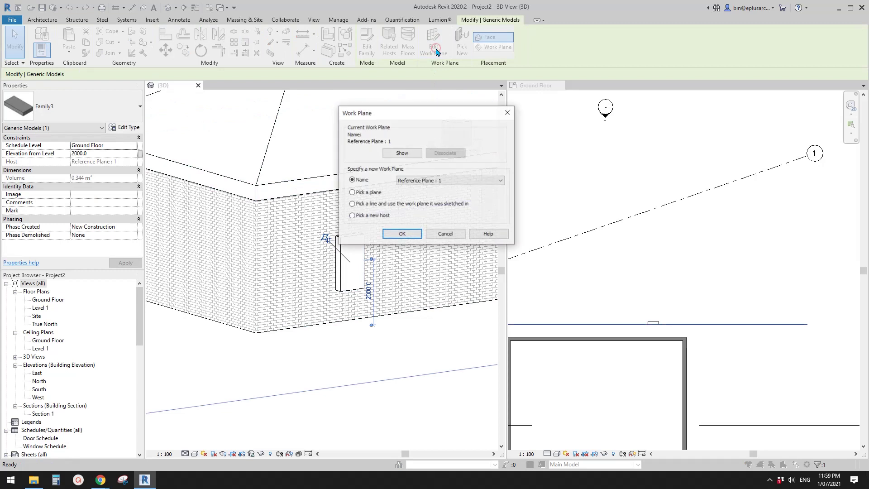
{"action": "left_click", "coordinate": [437, 181]}
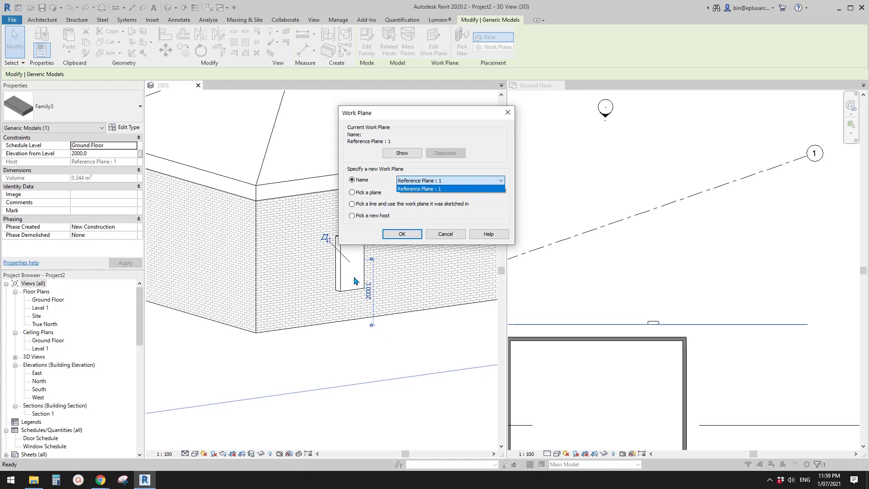
{"action": "left_click", "coordinate": [353, 194]}
{"action": "left_click", "coordinate": [352, 193]}
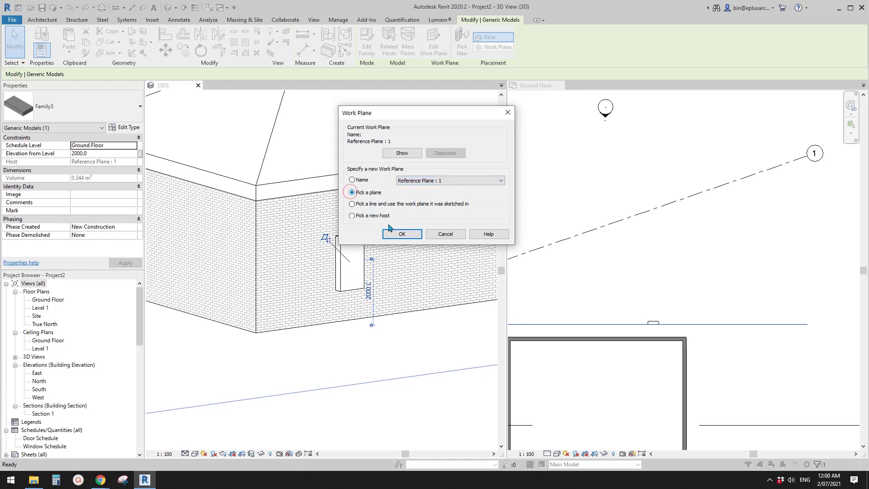
{"action": "left_click", "coordinate": [408, 234]}
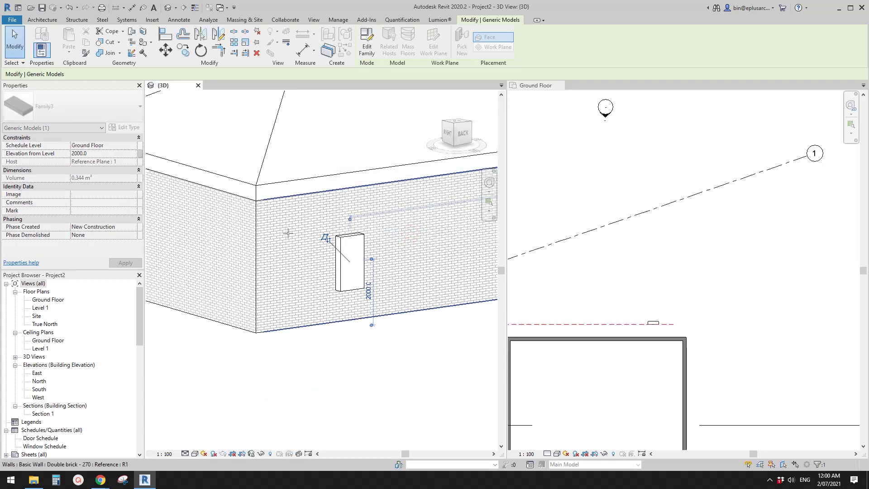
{"action": "scroll", "coordinate": [331, 291], "scroll_direction": "down", "scroll_amount": 3}
{"action": "middle_click_drag", "start_coordinate": [331, 291], "coordinate": [371, 314]}
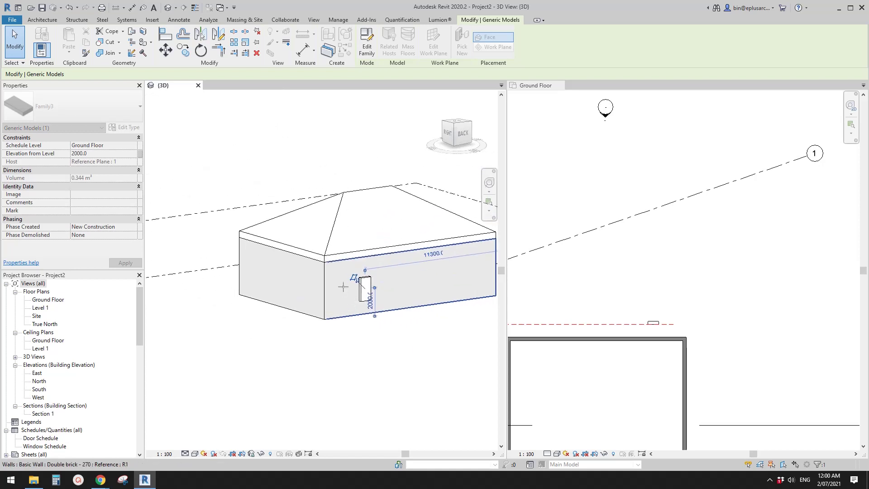
{"action": "scroll", "coordinate": [338, 277], "scroll_direction": "up", "scroll_amount": 2}
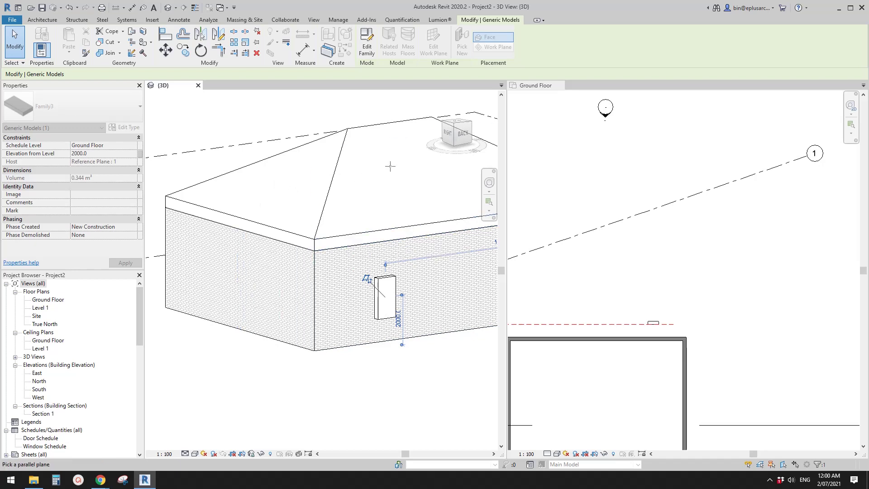
{"action": "scroll", "coordinate": [390, 167], "scroll_direction": "down", "scroll_amount": 3}
{"action": "middle_click_drag", "start_coordinate": [390, 166], "coordinate": [369, 156], "text": "shift"}
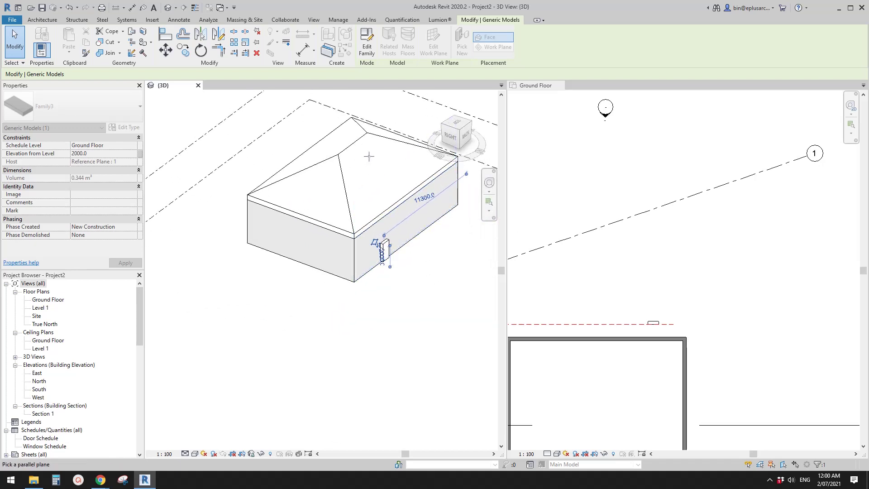
{"action": "middle_click_drag", "start_coordinate": [293, 226], "coordinate": [467, 215], "text": "shift"}
{"action": "middle_click_drag", "start_coordinate": [455, 258], "coordinate": [473, 276]}
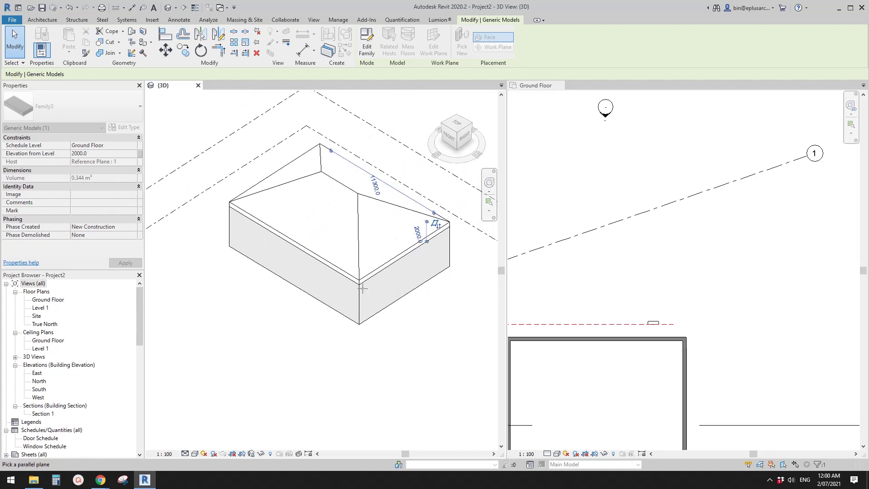
{"action": "scroll", "coordinate": [351, 296], "scroll_direction": "up", "scroll_amount": 2}
{"action": "middle_click_drag", "start_coordinate": [330, 294], "coordinate": [427, 236], "text": "shift"}
{"action": "middle_click_drag", "start_coordinate": [411, 267], "coordinate": [368, 272], "text": "shift"}
{"action": "left_click", "coordinate": [346, 275]}
- Flip the box's work plane so that the box projects outward from the front wall
{"action": "scroll", "coordinate": [368, 271], "scroll_direction": "up", "scroll_amount": 2}
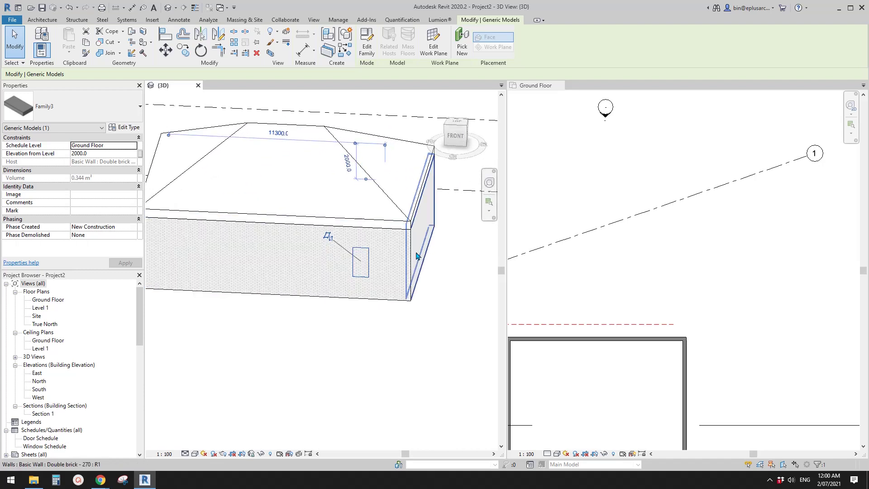
{"action": "scroll", "coordinate": [366, 272], "scroll_direction": "up", "scroll_amount": 1}
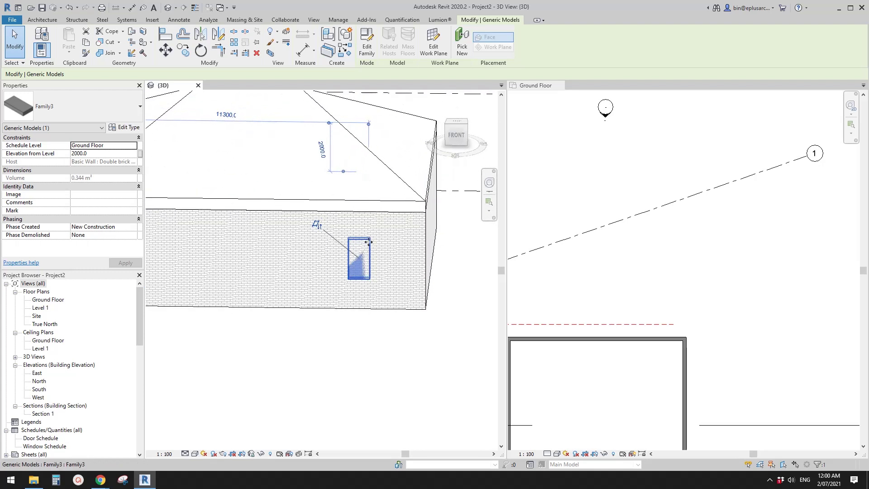
{"action": "middle_click_drag", "start_coordinate": [367, 272], "coordinate": [337, 258], "text": "shift"}
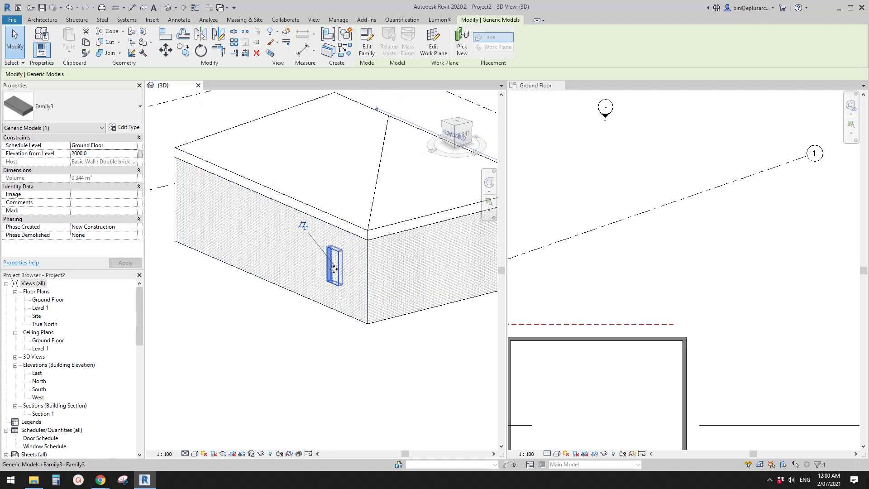
{"action": "scroll", "coordinate": [344, 218], "scroll_direction": "up", "scroll_amount": 2}
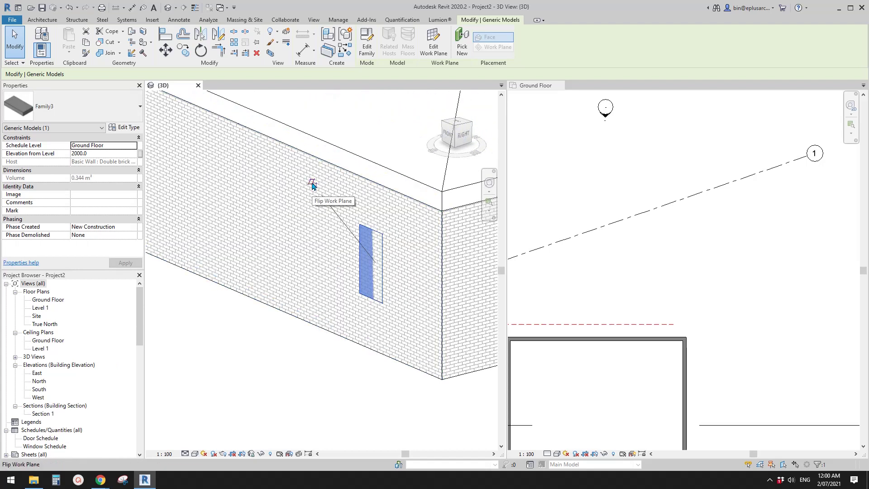
{"action": "left_click", "coordinate": [312, 185]}
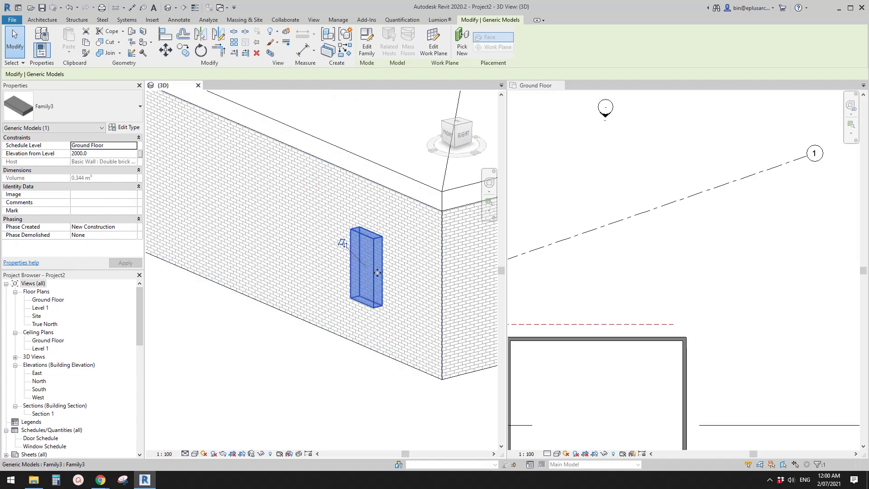
{"action": "scroll", "coordinate": [345, 284], "scroll_direction": "down", "scroll_amount": 2}
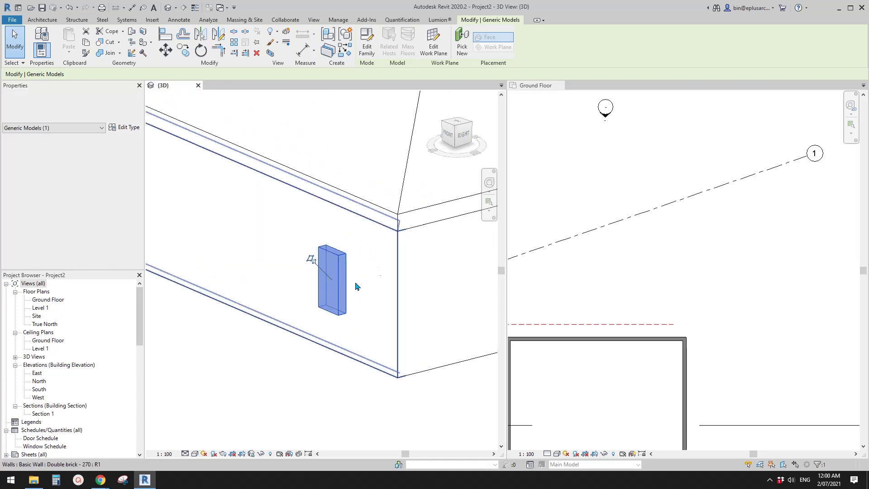
{"action": "scroll", "coordinate": [358, 289], "scroll_direction": "down", "scroll_amount": 2}
{"action": "middle_click_drag", "start_coordinate": [357, 288], "coordinate": [343, 283], "text": "shift"}
{"action": "middle_click_drag", "start_coordinate": [394, 299], "coordinate": [370, 277]}
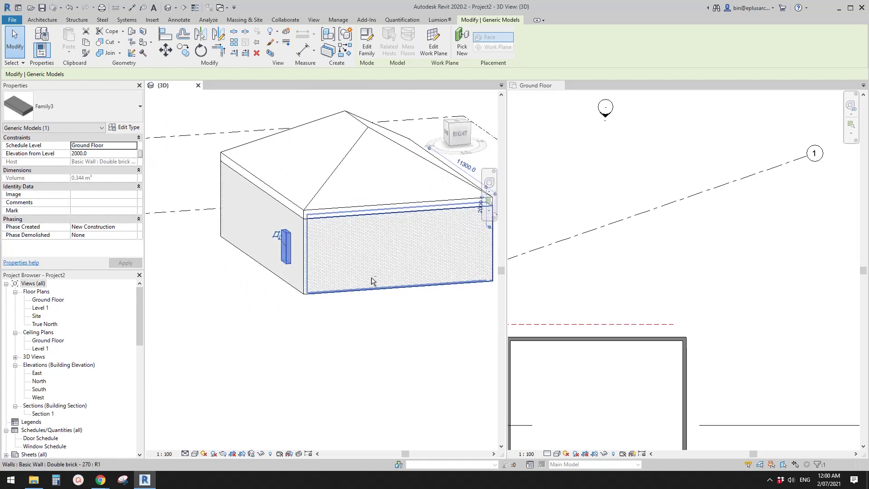
{"action": "middle_click_drag", "start_coordinate": [333, 207], "coordinate": [355, 230]}
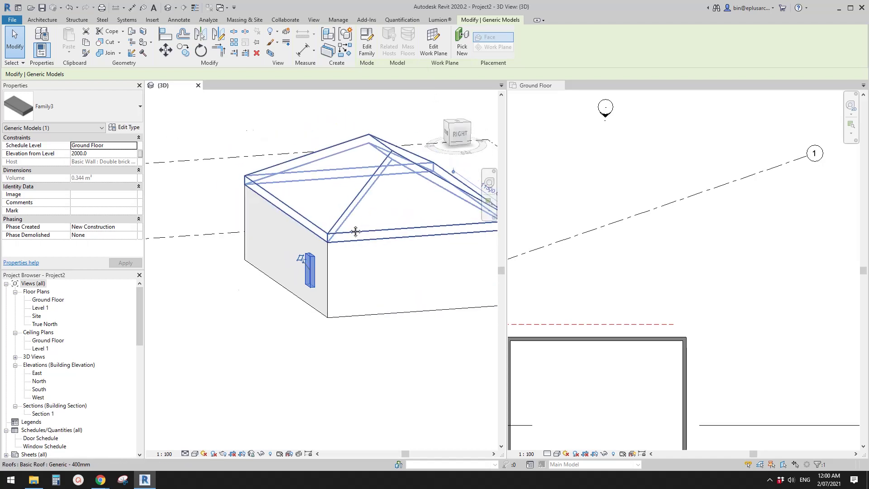
{"action": "scroll", "coordinate": [349, 230], "scroll_direction": "up", "scroll_amount": 2}
{"action": "left_click", "coordinate": [433, 45]}
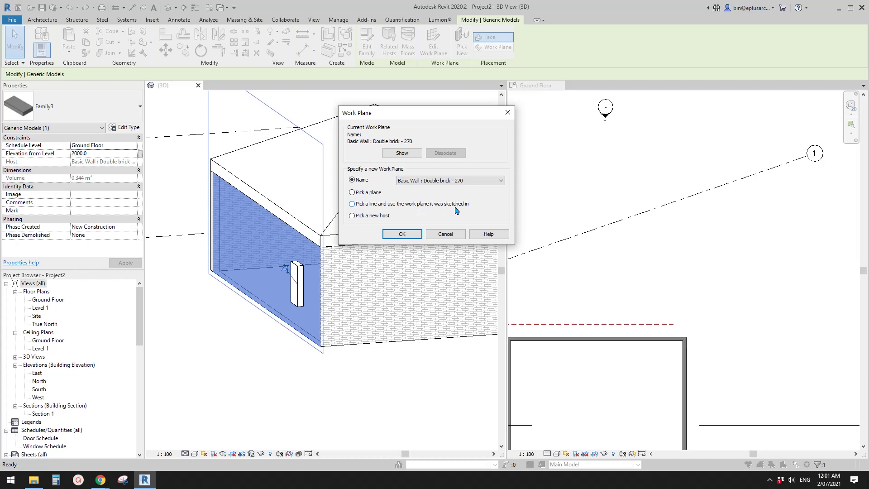
{"action": "left_click", "coordinate": [445, 234]}
{"action": "key", "text": "Escape"}
{"action": "scroll", "coordinate": [398, 253], "scroll_direction": "down", "scroll_amount": 5}
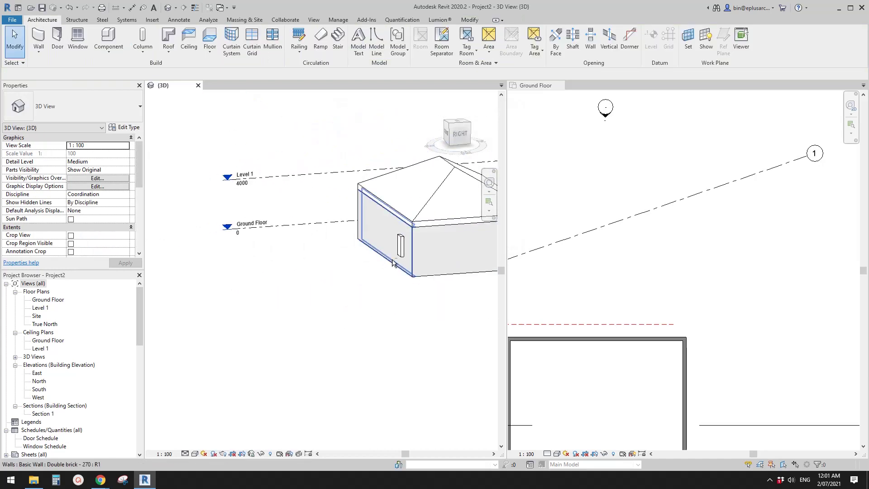
{"action": "mouse_move", "coordinate": [393, 262]}
{"action": "middle_mouse_down", "text": "shift"}
{"action": "mouse_move", "coordinate": [368, 265]}
{"action": "mouse_move", "coordinate": [388, 272]}
{"action": "middle_mouse_up", "text": "shift"}
- Start a model line in the Ground Floor plan and pick the reference plane behind the building as its placement plane
{"action": "left_click", "coordinate": [609, 276]}
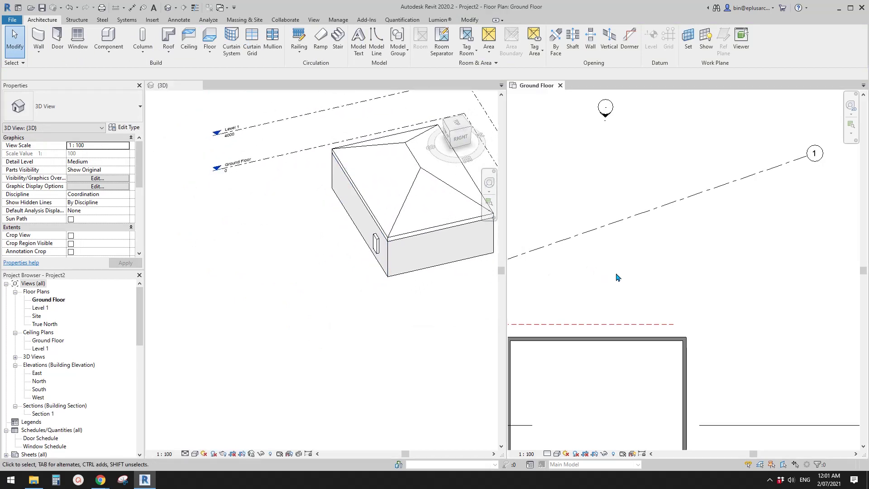
{"action": "scroll", "coordinate": [593, 285], "scroll_direction": "down", "scroll_amount": 3}
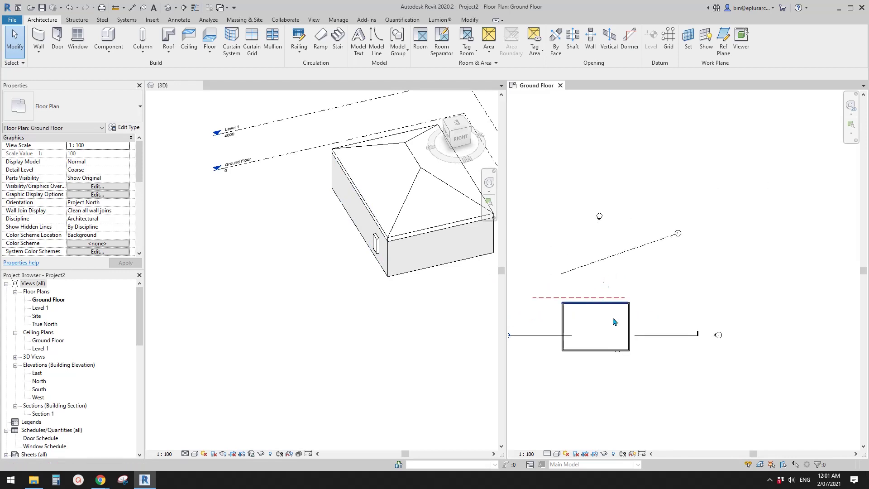
{"action": "left_click_drag", "start_coordinate": [630, 222], "coordinate": [641, 204]}
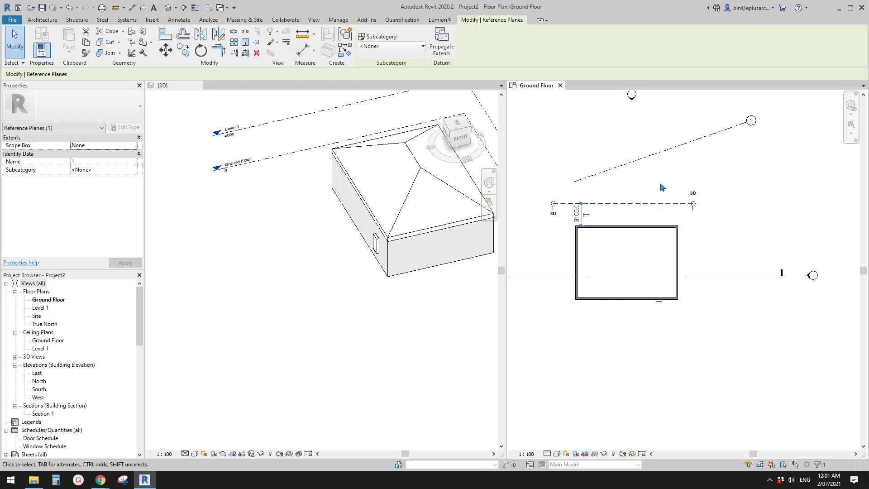
{"action": "middle_click_drag", "start_coordinate": [661, 186], "coordinate": [663, 220]}
{"action": "left_click", "coordinate": [531, 149]}
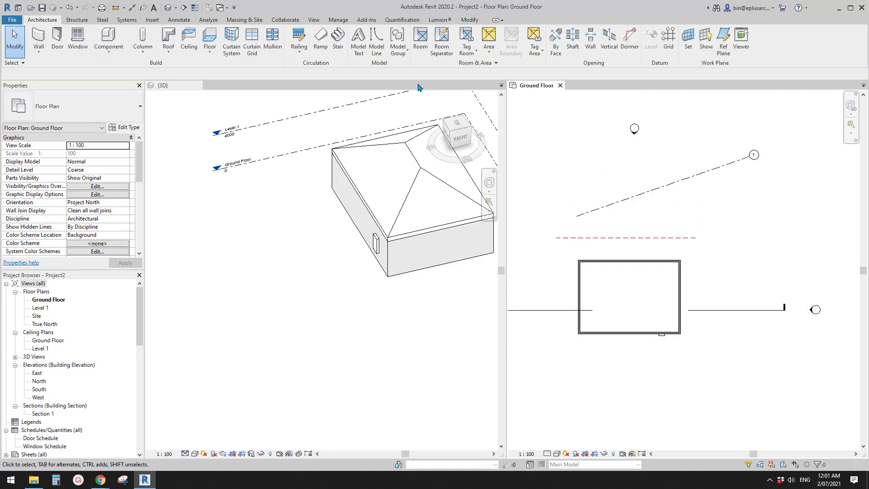
{"action": "middle_click_drag", "start_coordinate": [581, 119], "coordinate": [576, 124]}
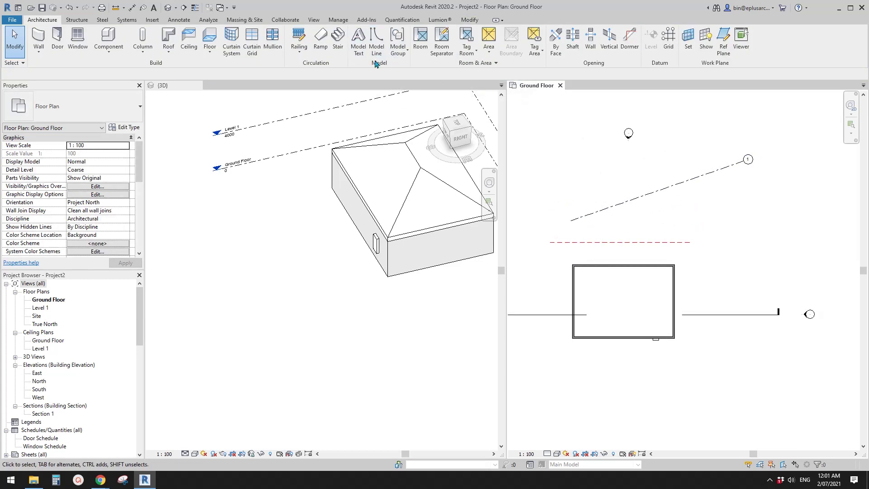
{"action": "left_click", "coordinate": [377, 43]}
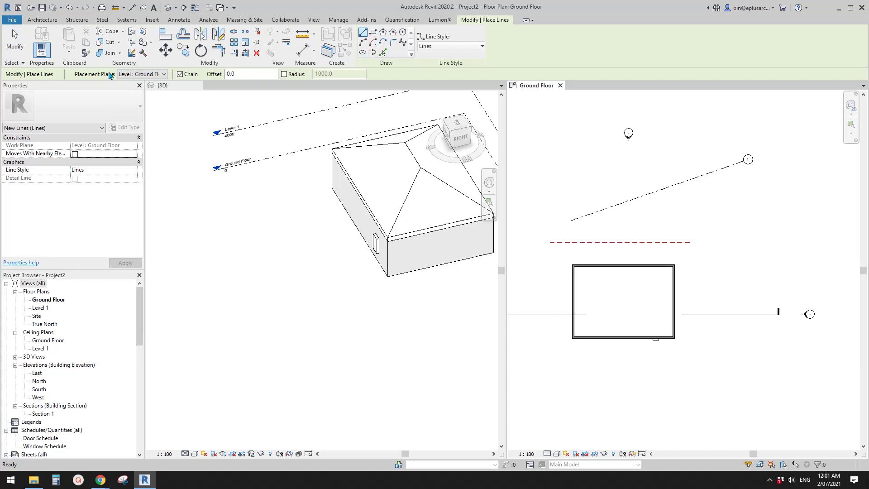
{"action": "left_click", "coordinate": [138, 73]}
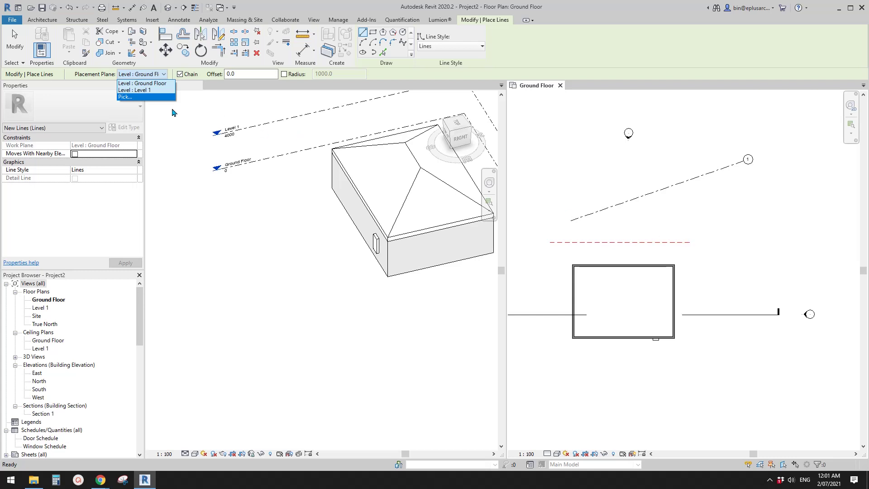
{"action": "left_click", "coordinate": [128, 97]}
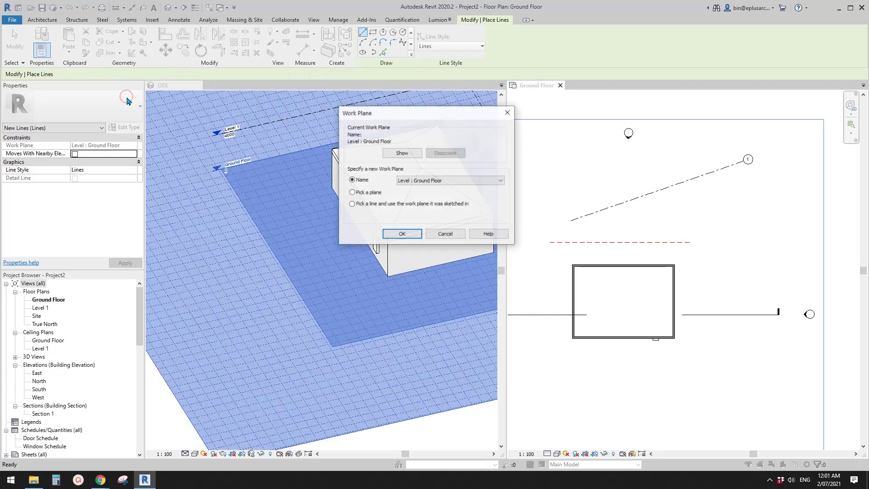
{"action": "left_click", "coordinate": [369, 192]}
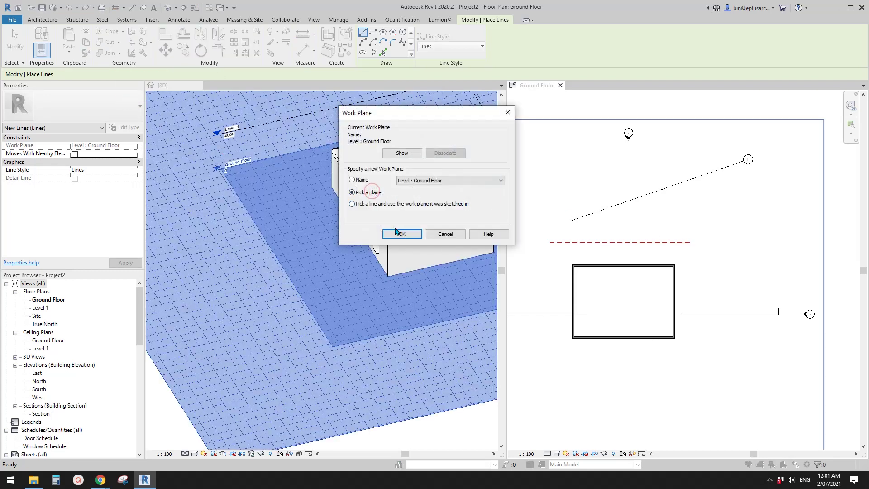
{"action": "left_click", "coordinate": [404, 235]}
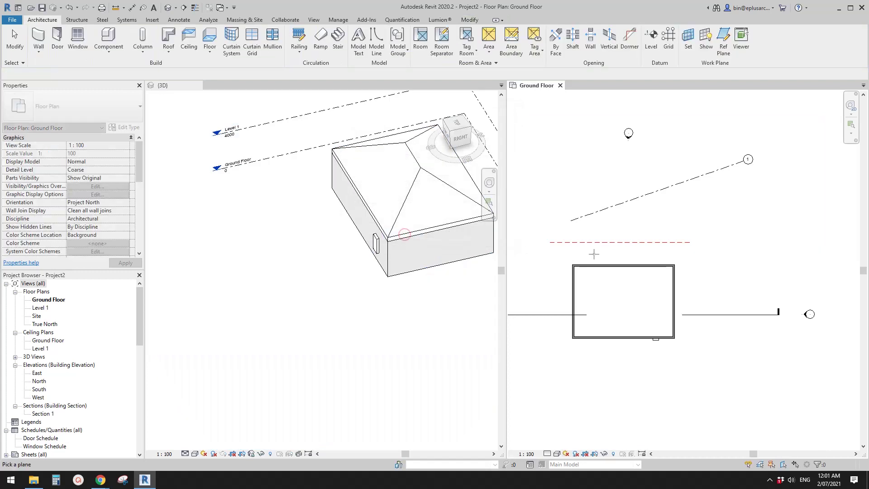
{"action": "left_click", "coordinate": [622, 242]}
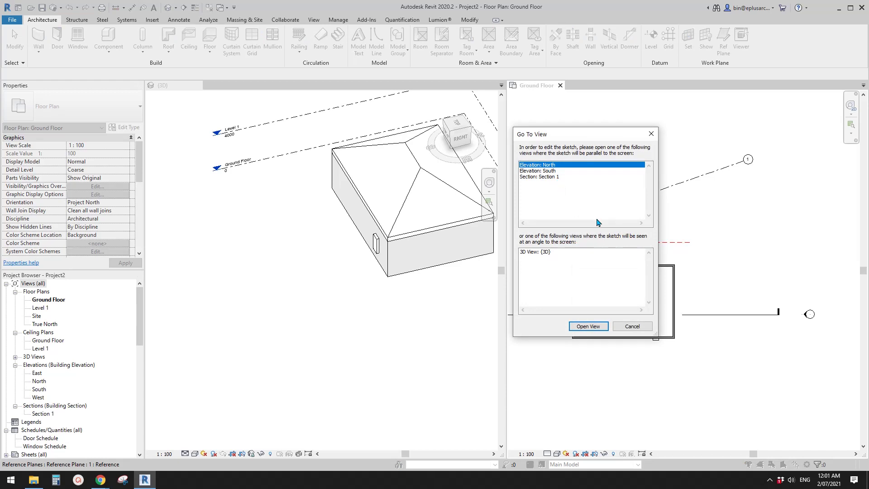
- Open the South elevation for the sketch and draw a sloping model line about 17500 mm long above the roof
{"action": "left_click_drag", "start_coordinate": [622, 135], "coordinate": [416, 98]}
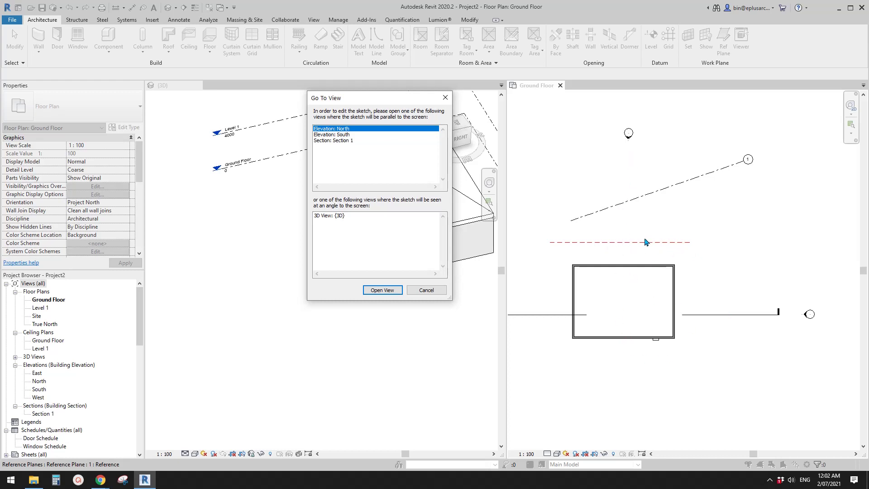
{"action": "left_click", "coordinate": [338, 135]}
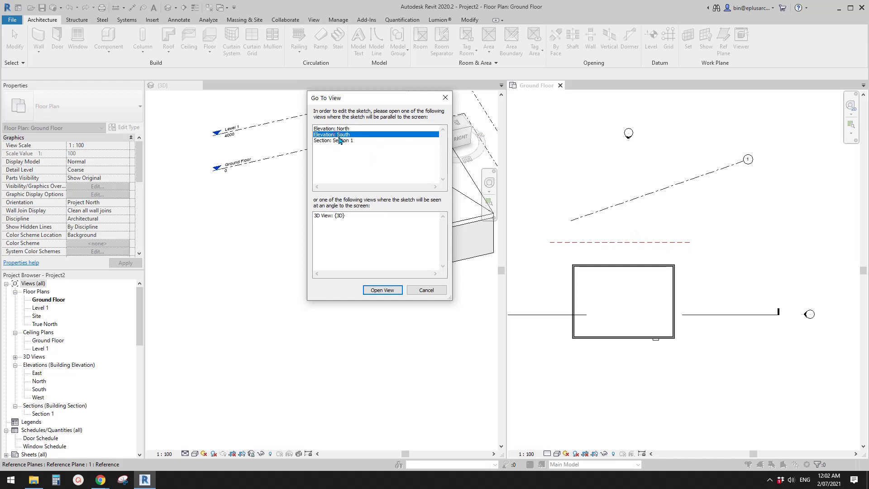
{"action": "left_click", "coordinate": [381, 290]}
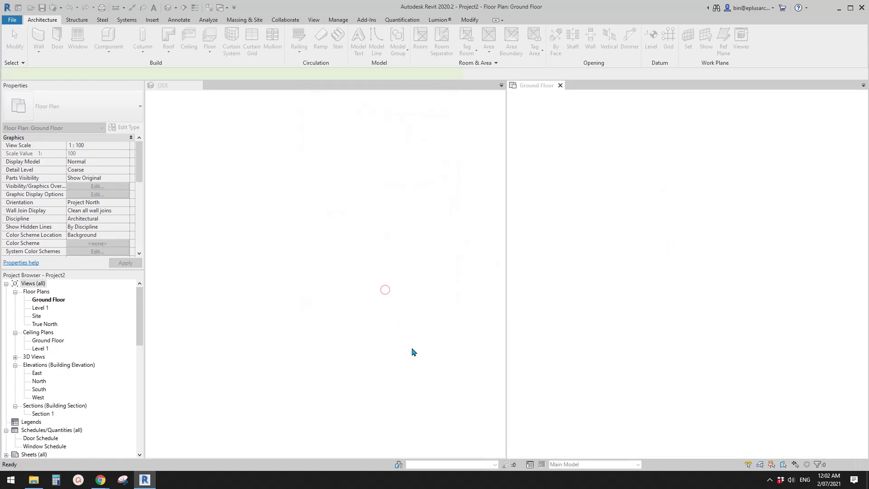
{"action": "middle_click_drag", "start_coordinate": [588, 240], "coordinate": [575, 247]}
{"action": "middle_click_drag", "start_coordinate": [612, 221], "coordinate": [604, 244]}
{"action": "left_click", "coordinate": [575, 212]}
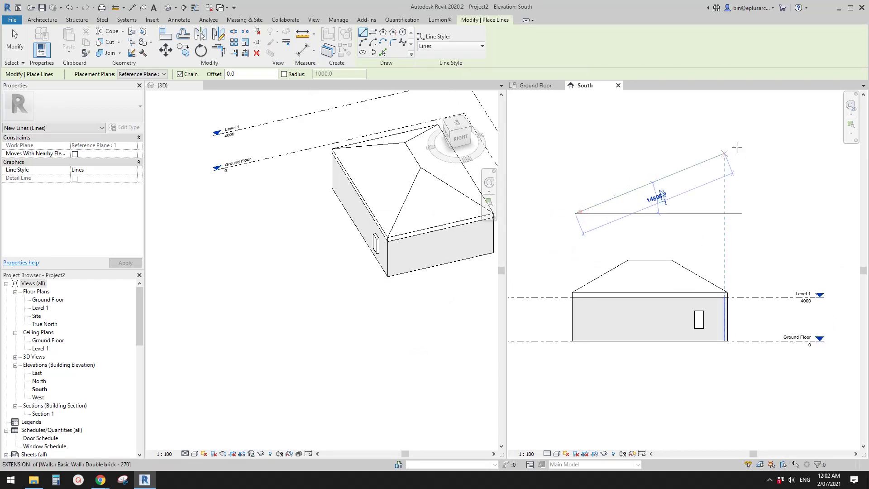
{"action": "left_click", "coordinate": [746, 134]}
{"action": "key", "text": "Escape"}
{"action": "key", "text": "Escape"}
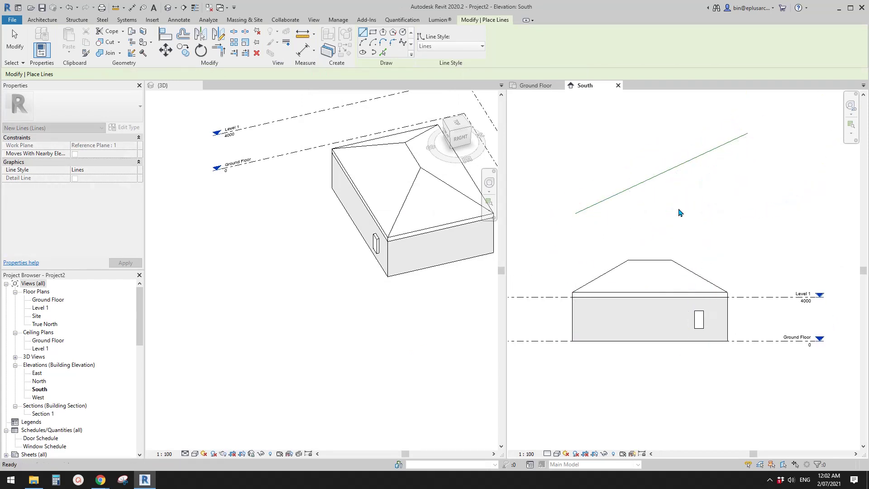
- Examine the new model line in the 3D view to check its position relative to the building
{"action": "left_click", "coordinate": [367, 188]}
{"action": "scroll", "coordinate": [368, 187], "scroll_direction": "down", "scroll_amount": 2}
{"action": "middle_click_drag", "start_coordinate": [342, 220], "coordinate": [227, 292]}
{"action": "middle_click_drag", "start_coordinate": [360, 240], "coordinate": [401, 196], "text": "shift"}
{"action": "left_click", "coordinate": [346, 172]}
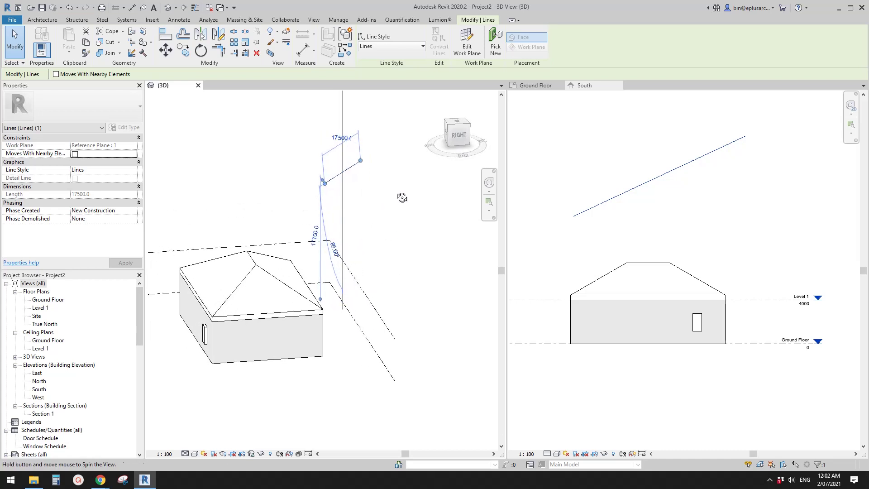
{"action": "middle_click_drag", "start_coordinate": [341, 219], "coordinate": [317, 298], "text": "shift"}
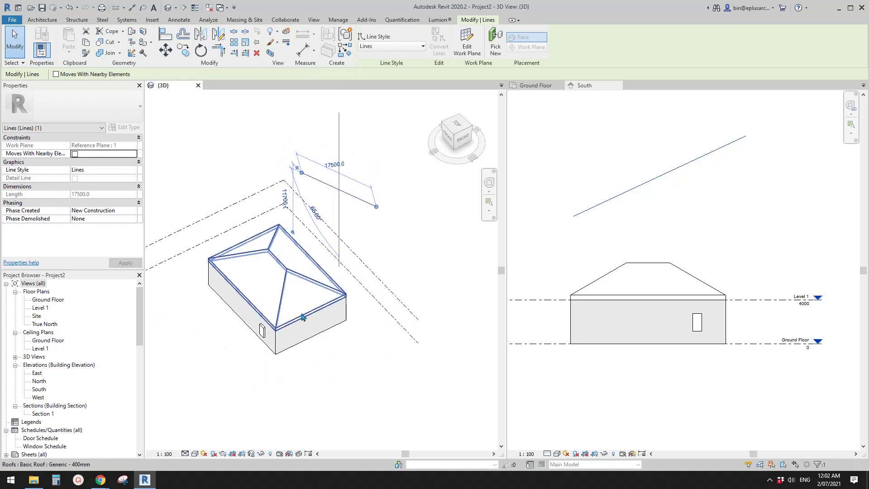
{"action": "key", "text": "Escape"}
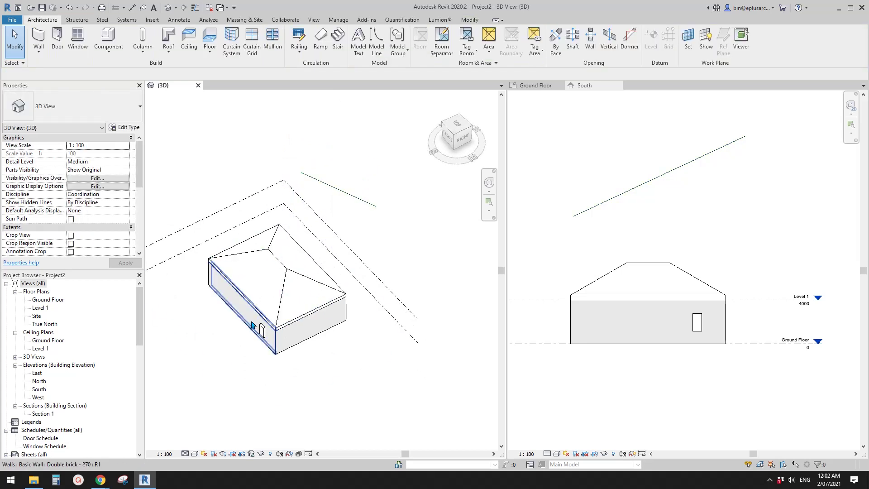
- Edit the work plane of the box on the front wall by picking the model line to use its sketch plane
{"action": "scroll", "coordinate": [255, 328], "scroll_direction": "up", "scroll_amount": 2}
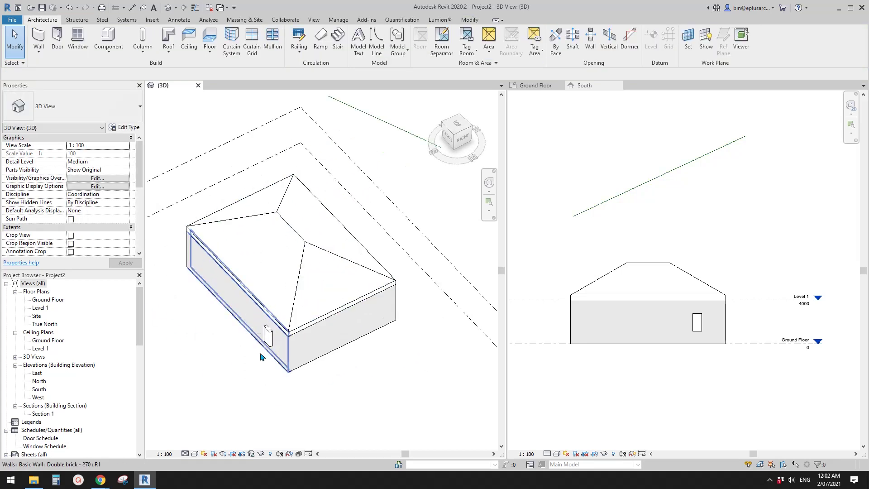
{"action": "left_click", "coordinate": [269, 342]}
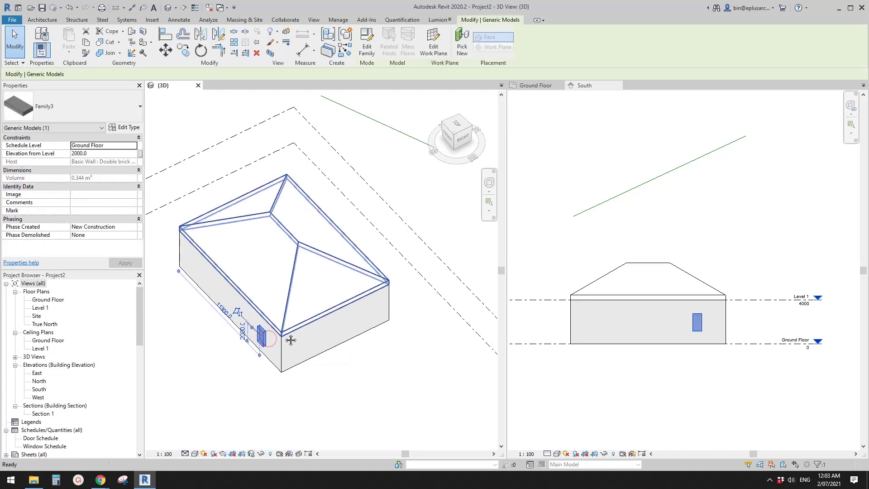
{"action": "scroll", "coordinate": [278, 341], "scroll_direction": "up", "scroll_amount": 3}
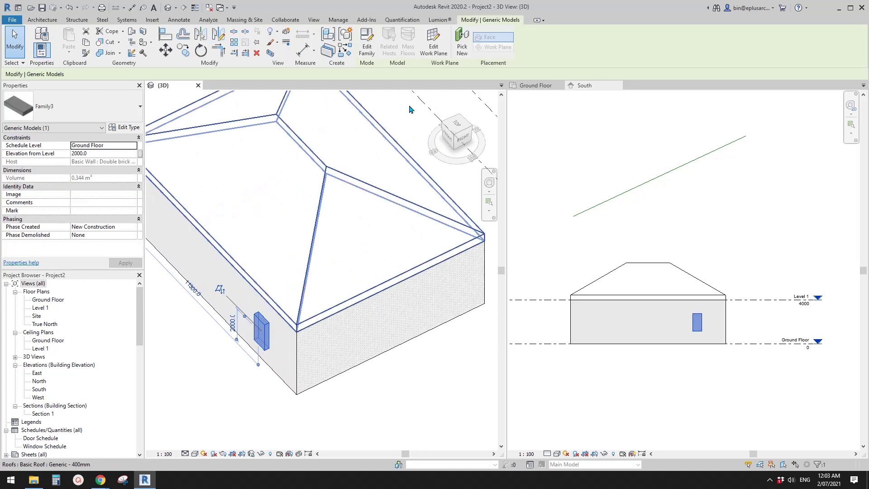
{"action": "left_click", "coordinate": [433, 45]}
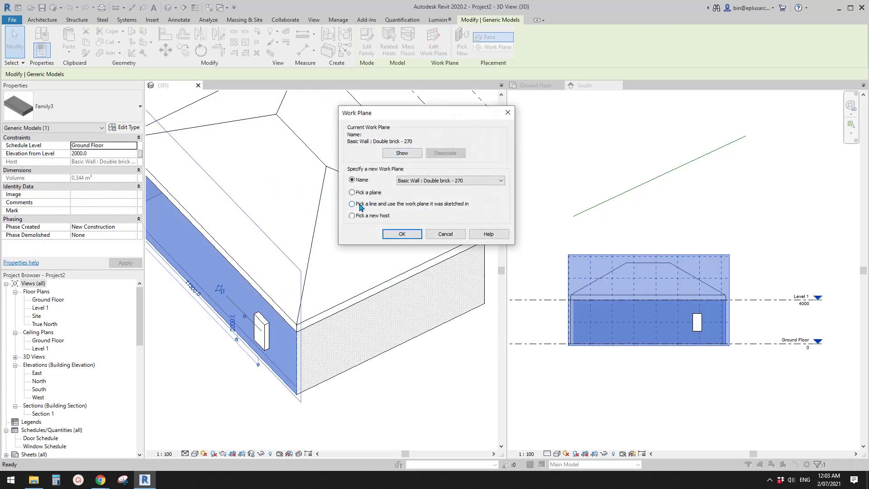
{"action": "left_click", "coordinate": [401, 233]}
{"action": "middle_click_drag", "start_coordinate": [401, 186], "coordinate": [334, 285]}
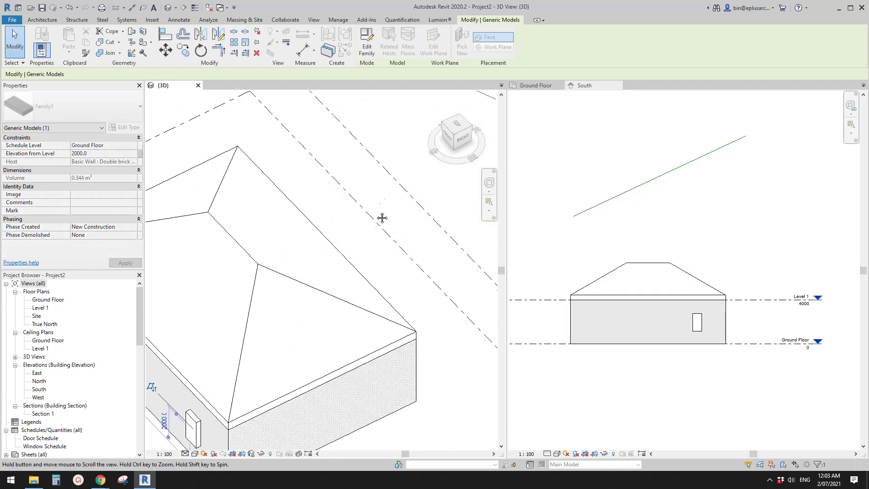
{"action": "middle_click_drag", "start_coordinate": [403, 184], "coordinate": [361, 248]}
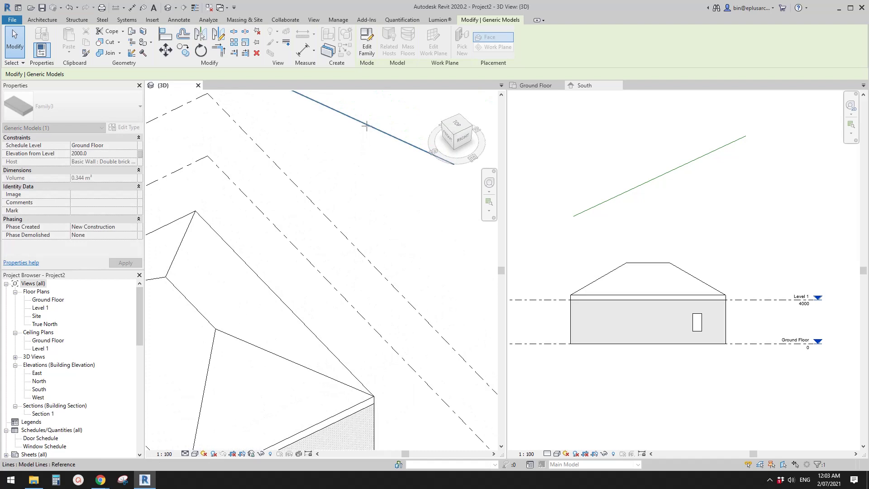
{"action": "left_click", "coordinate": [367, 129]}
{"action": "scroll", "coordinate": [367, 185], "scroll_direction": "down", "scroll_amount": 5}
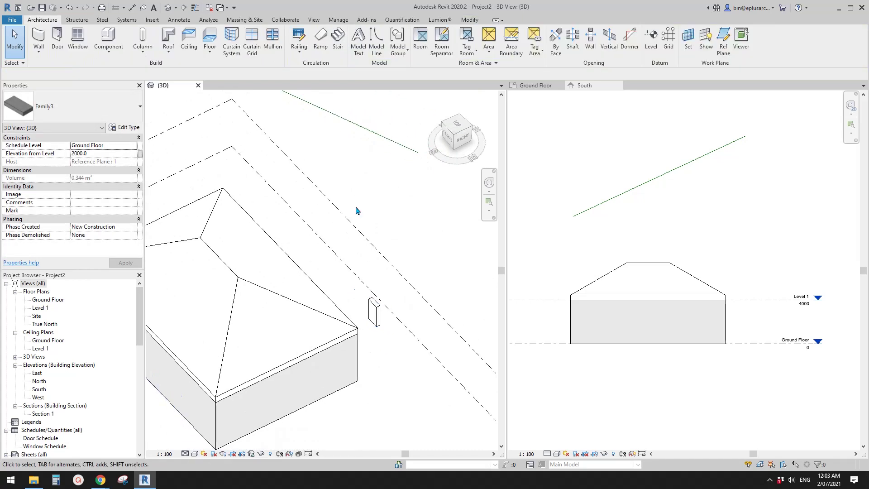
{"action": "key", "text": "Escape"}
- Examine the model line and the rehosted box in 3D to compare their work plane and host
{"action": "middle_click_drag", "start_coordinate": [365, 243], "coordinate": [375, 209], "text": "shift"}
{"action": "scroll", "coordinate": [383, 265], "scroll_direction": "up", "scroll_amount": 4}
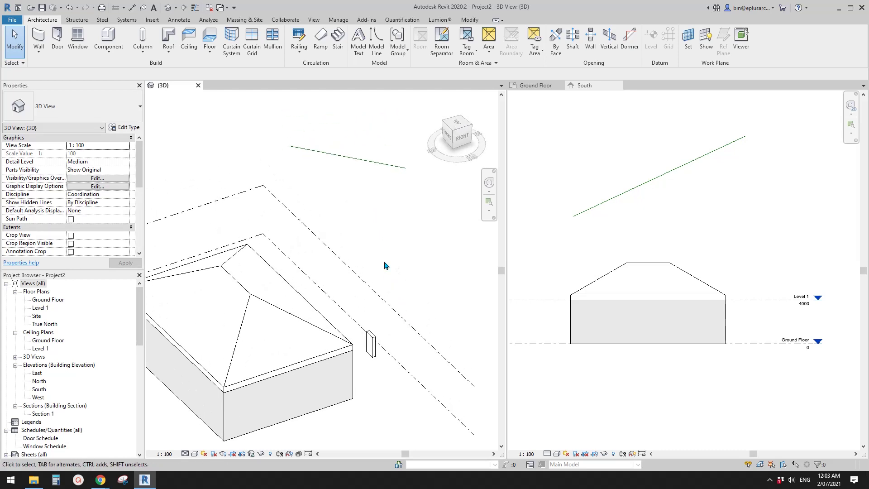
{"action": "left_click", "coordinate": [361, 162]}
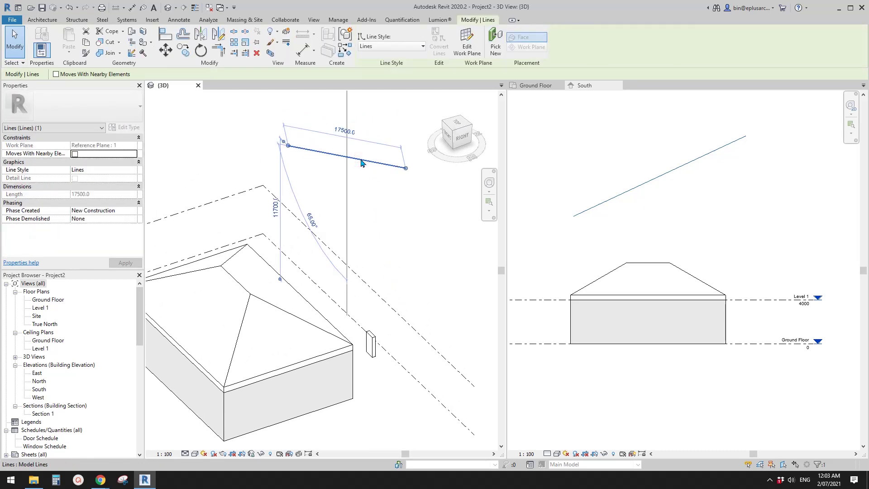
{"action": "left_click", "coordinate": [374, 207]}
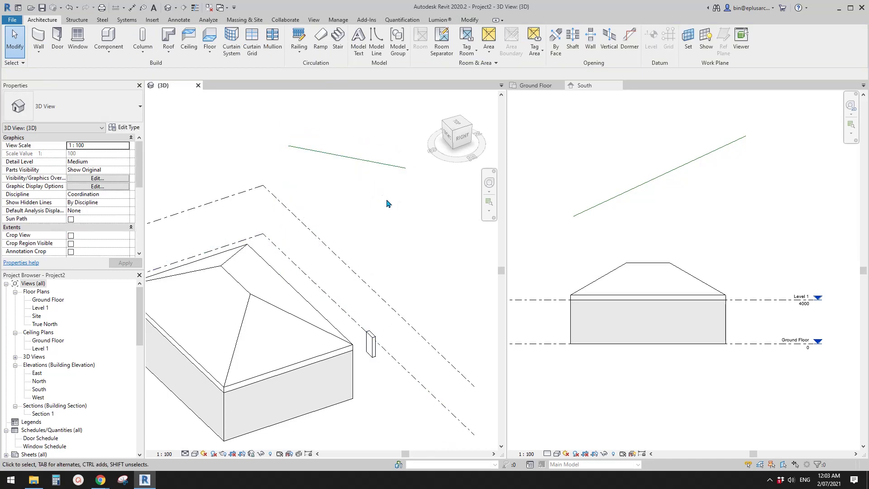
{"action": "left_click", "coordinate": [379, 167]}
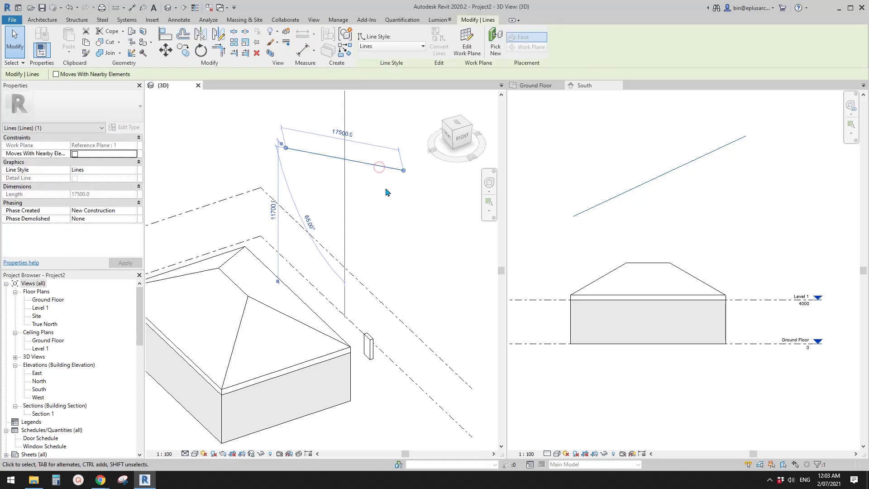
{"action": "middle_click_drag", "start_coordinate": [387, 204], "coordinate": [402, 223], "text": "shift"}
{"action": "key", "text": "Escape"}
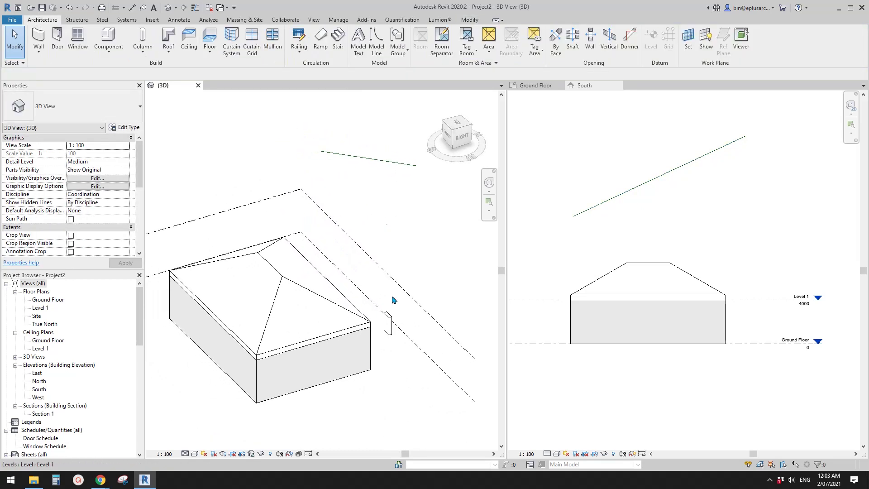
{"action": "left_click", "coordinate": [387, 322]}
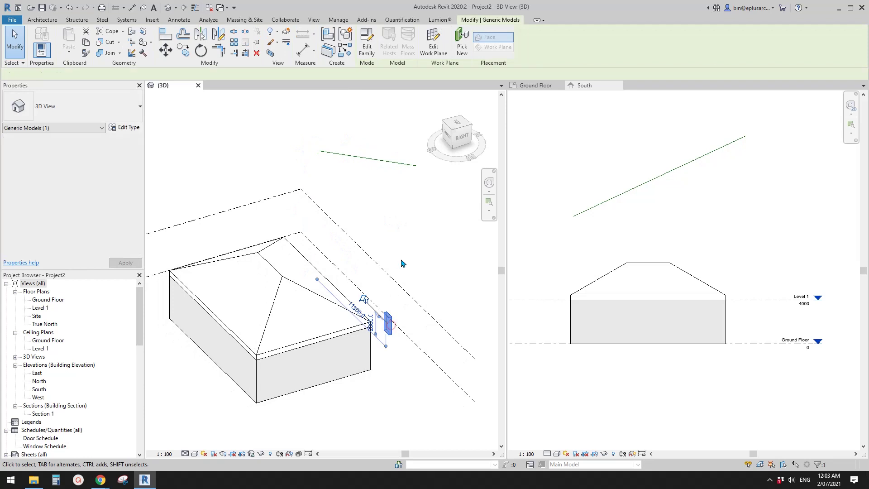
{"action": "left_click", "coordinate": [388, 215]}
{"action": "scroll", "coordinate": [388, 190], "scroll_direction": "up", "scroll_amount": 1}
{"action": "left_click", "coordinate": [388, 156]}
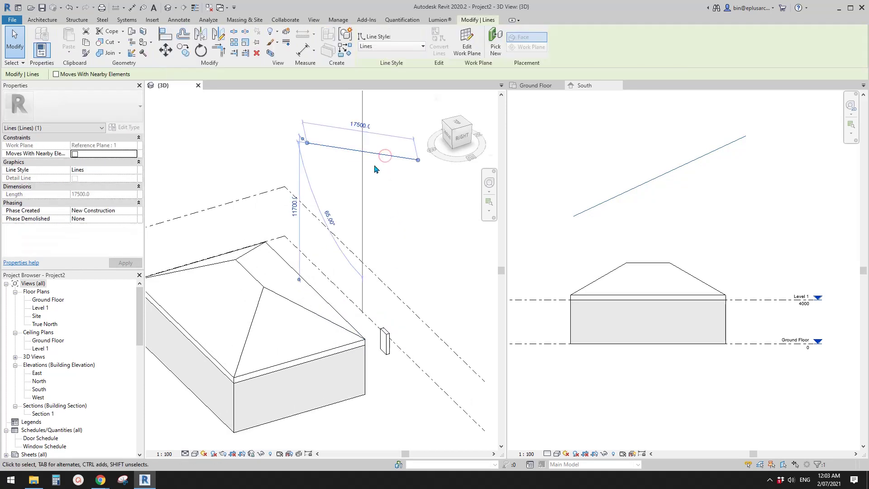
- Check the box's host and the sloping model line's work plane from several angles in 3D
{"action": "left_click", "coordinate": [405, 312]}
{"action": "left_click", "coordinate": [390, 337]}
{"action": "scroll", "coordinate": [408, 281], "scroll_direction": "down", "scroll_amount": 2}
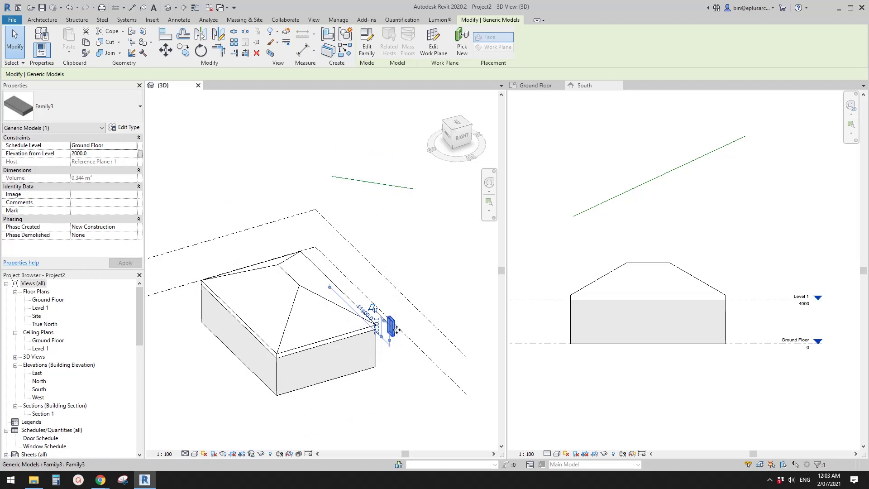
{"action": "key", "text": "Escape"}
{"action": "middle_click_drag", "start_coordinate": [393, 325], "coordinate": [412, 296], "text": "shift"}
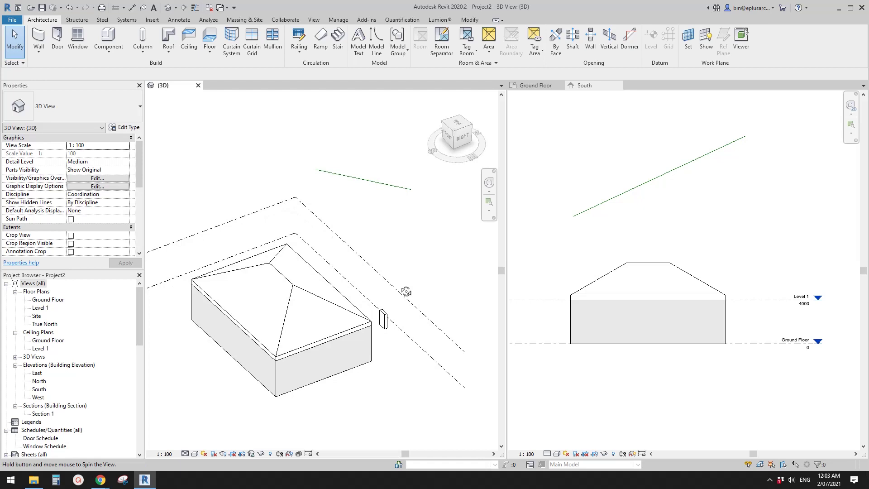
{"action": "scroll", "coordinate": [394, 258], "scroll_direction": "up", "scroll_amount": 2}
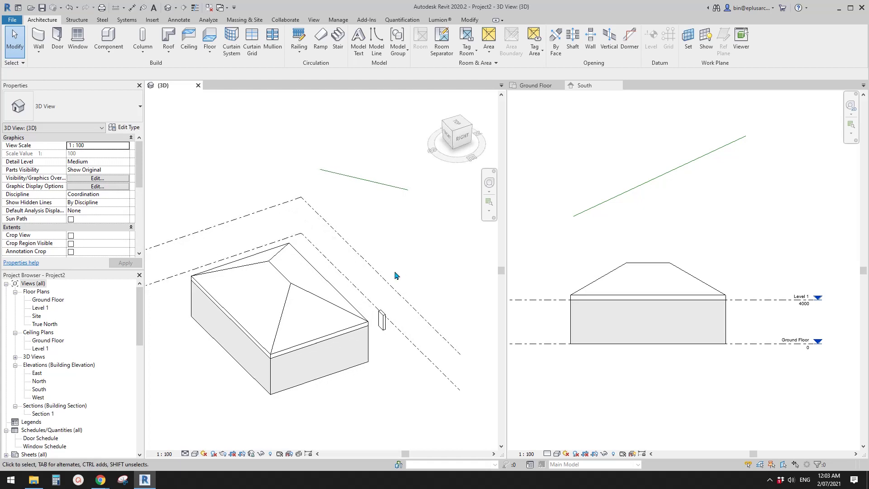
{"action": "left_click", "coordinate": [377, 178]}
{"action": "left_click", "coordinate": [388, 295]}
{"action": "middle_click_drag", "start_coordinate": [350, 301], "coordinate": [368, 286]}
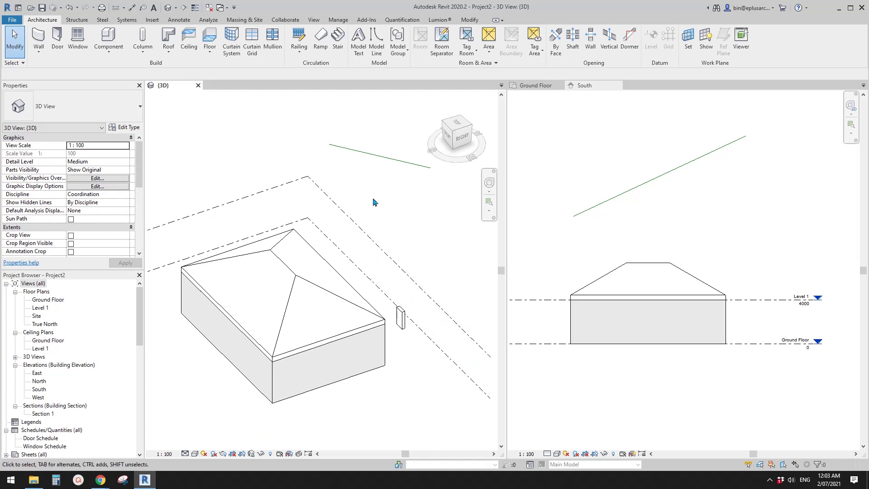
{"action": "middle_click_drag", "start_coordinate": [395, 178], "coordinate": [367, 196]}
{"action": "left_click", "coordinate": [375, 165]}
{"action": "key", "text": "Escape"}
{"action": "left_click", "coordinate": [355, 160]}
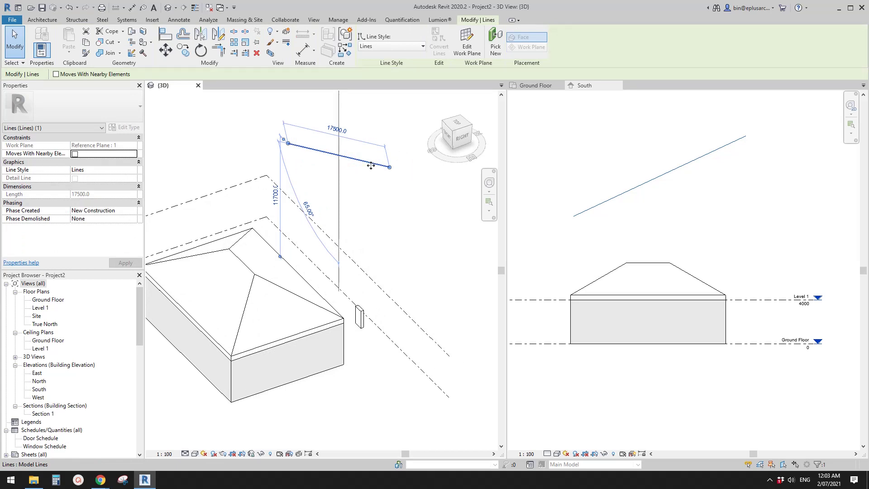
{"action": "key", "text": "Escape"}
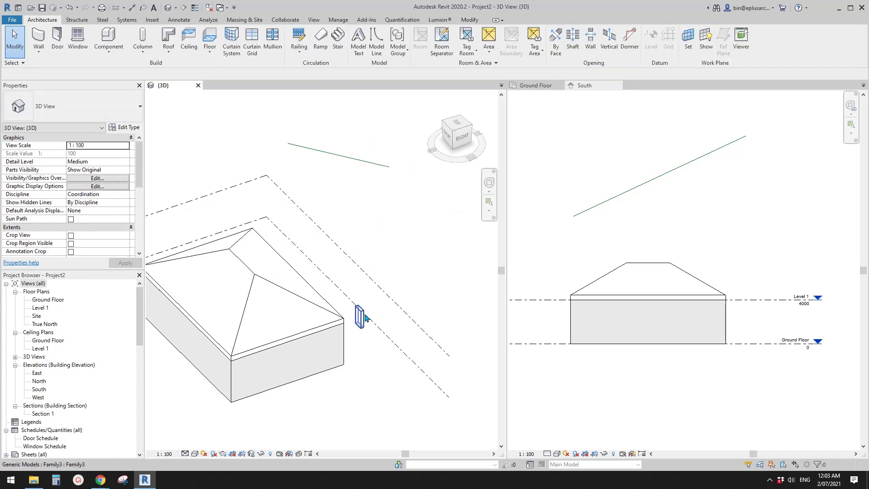
- Edit the work plane of the box, picking the sloping model line to use the plane it was sketched in
{"action": "left_click", "coordinate": [361, 317]}
{"action": "left_click", "coordinate": [433, 46]}
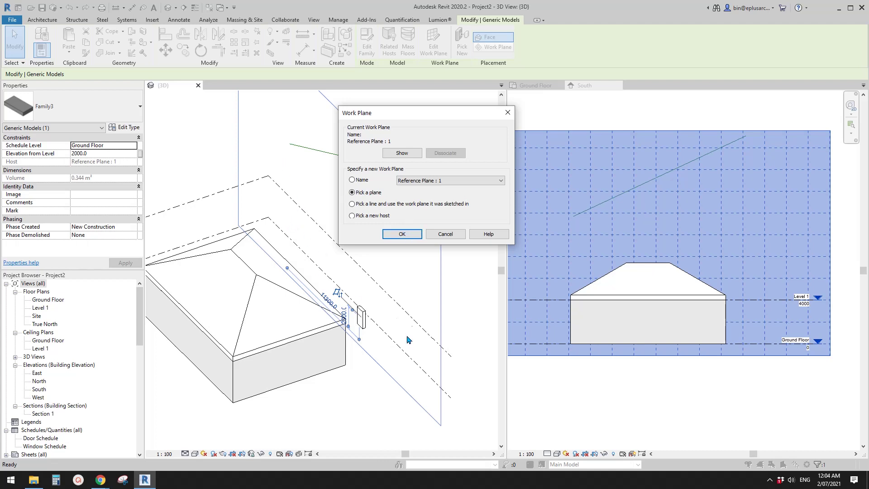
{"action": "left_click", "coordinate": [446, 181]}
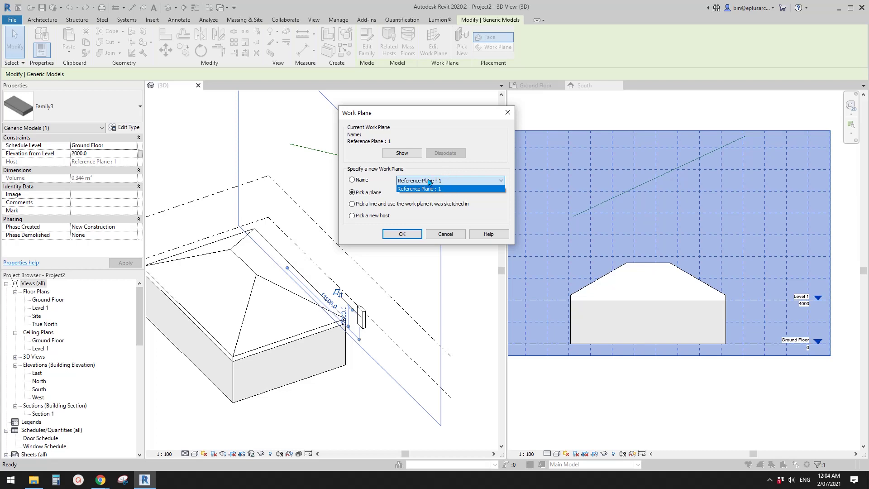
{"action": "left_click", "coordinate": [443, 169]}
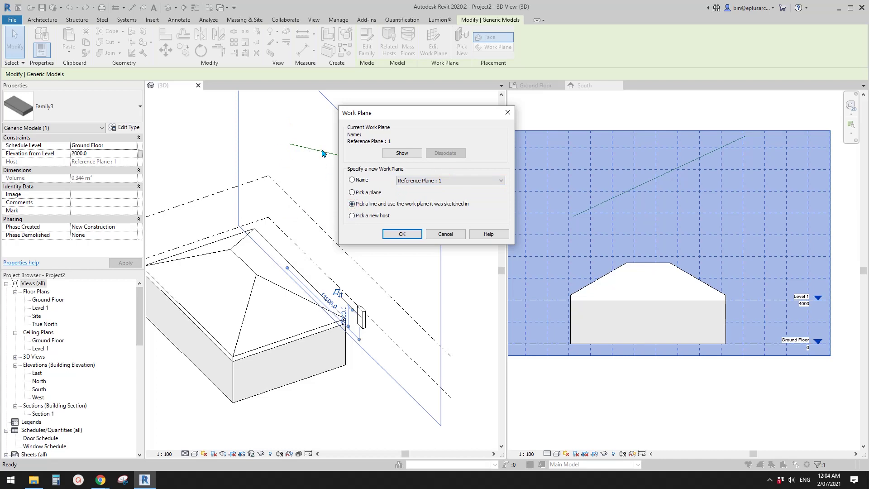
{"action": "left_click", "coordinate": [402, 234]}
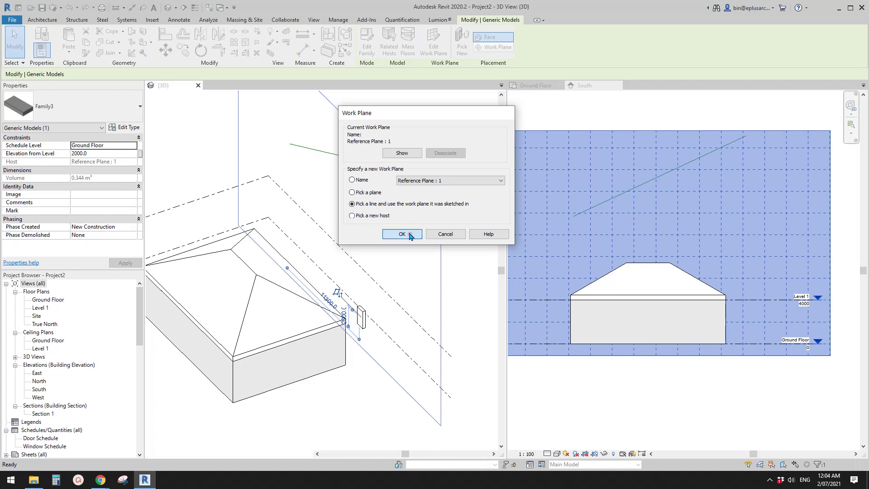
{"action": "left_click", "coordinate": [340, 159]}
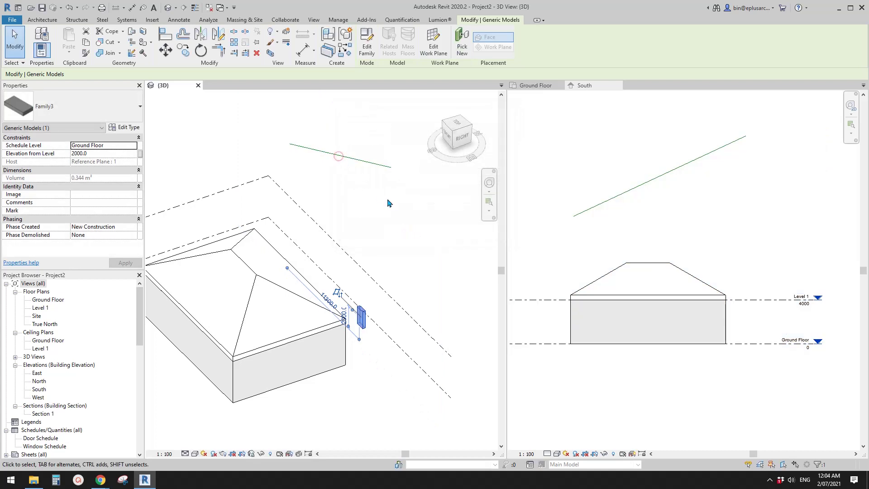
{"action": "left_click", "coordinate": [397, 217]}
{"action": "left_click", "coordinate": [377, 304]}
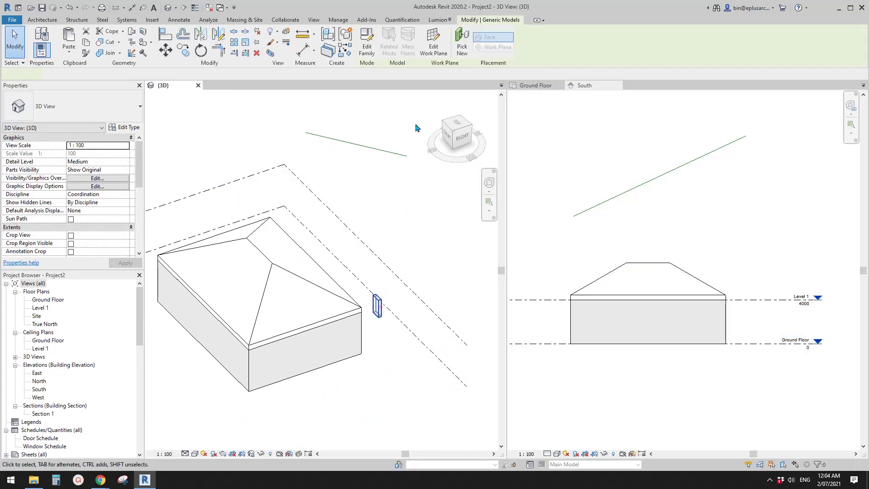
{"action": "left_click", "coordinate": [433, 43]}
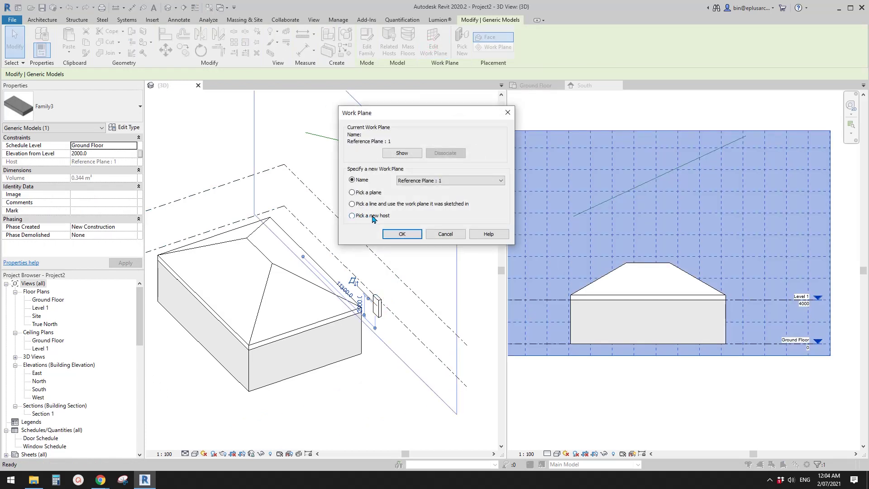
{"action": "left_click", "coordinate": [402, 234]}
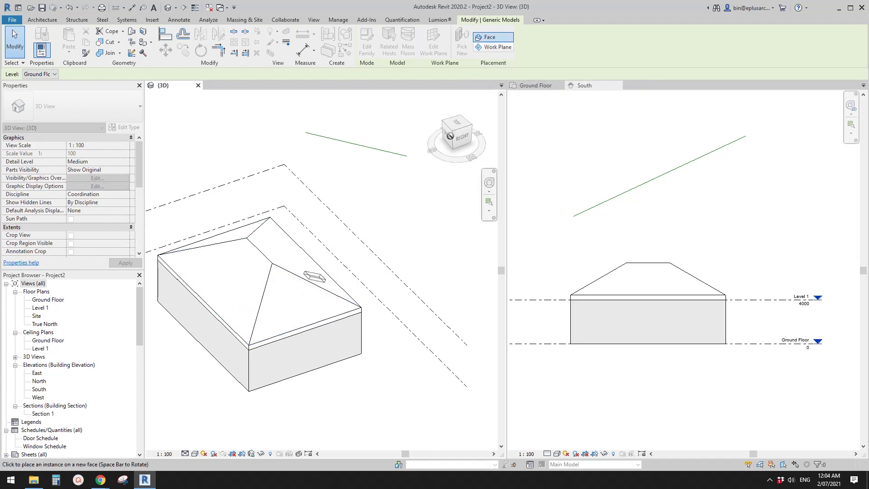
{"action": "left_click", "coordinate": [490, 48]}
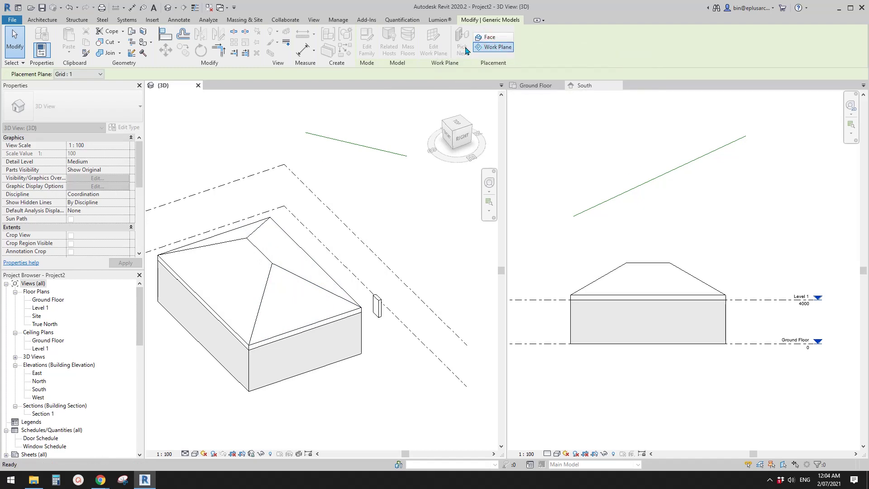
{"action": "key", "text": "Escape"}
{"action": "key", "text": "Escape"}
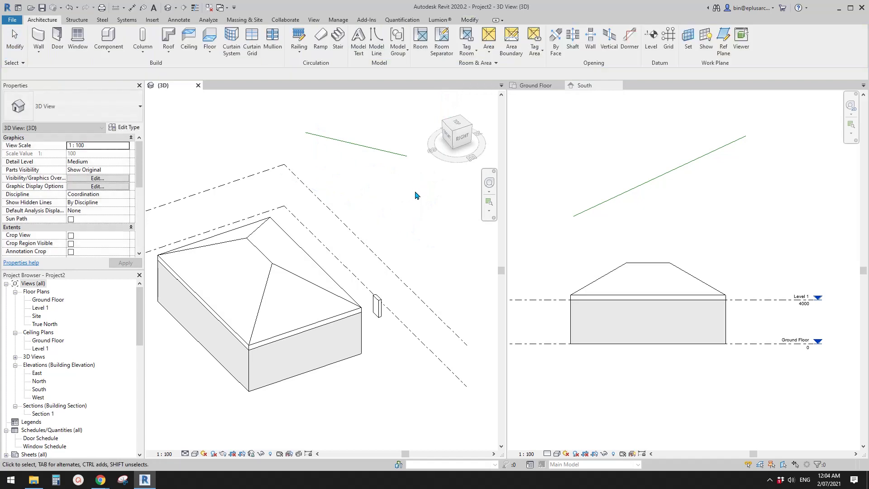
- Rehost the box with Pick New onto the outer face of the building's right wall, near the front corner
{"action": "middle_click_drag", "start_coordinate": [367, 237], "coordinate": [375, 220]}
{"action": "left_click", "coordinate": [386, 300]}
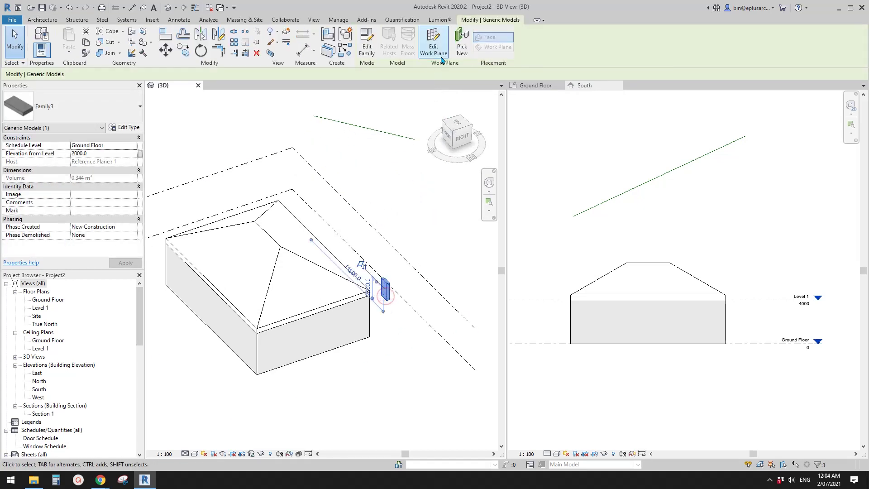
{"action": "scroll", "coordinate": [408, 265], "scroll_direction": "up", "scroll_amount": 1}
{"action": "middle_click_drag", "start_coordinate": [408, 264], "coordinate": [407, 228]}
{"action": "scroll", "coordinate": [408, 255], "scroll_direction": "up", "scroll_amount": 2}
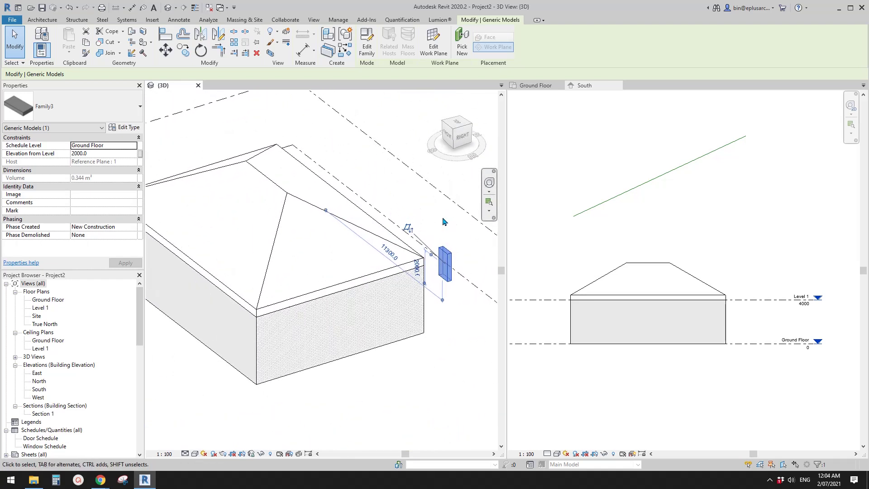
{"action": "left_click", "coordinate": [466, 38]}
{"action": "left_click", "coordinate": [303, 310]}
{"action": "key", "text": "Escape"}
{"action": "scroll", "coordinate": [347, 286], "scroll_direction": "down", "scroll_amount": 1}
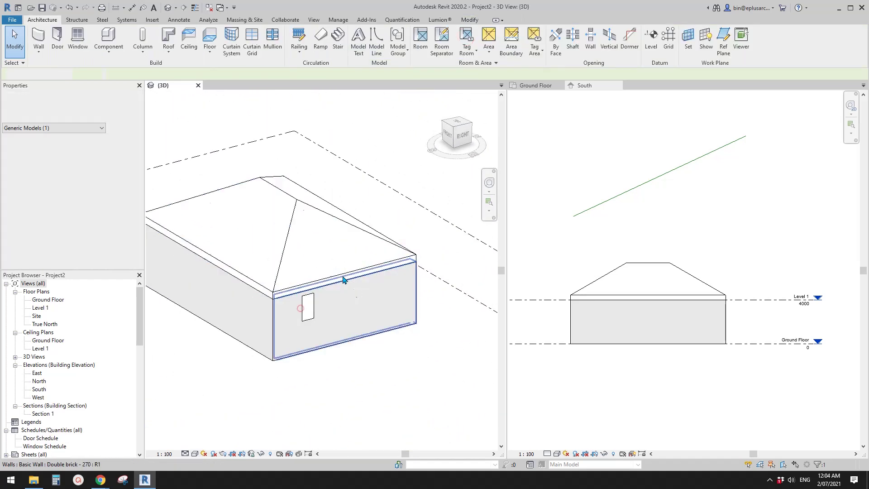
- Delete the box from the building's right wall
{"action": "middle_click_drag", "start_coordinate": [377, 277], "coordinate": [411, 242]}
{"action": "left_click", "coordinate": [346, 280]}
{"action": "key", "text": "Delete"}
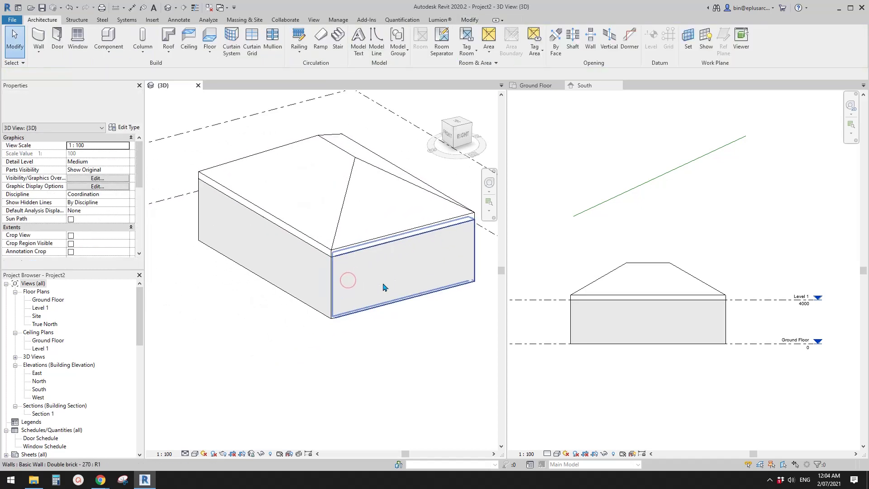
- Examine the building's walls and roof and the Level 1 plane in the 3D view
{"action": "mouse_move", "coordinate": [384, 287]}
{"action": "middle_mouse_down", "text": "shift"}
{"action": "mouse_move", "coordinate": [385, 301]}
{"action": "mouse_move", "coordinate": [372, 279]}
{"action": "middle_mouse_up", "text": "shift"}
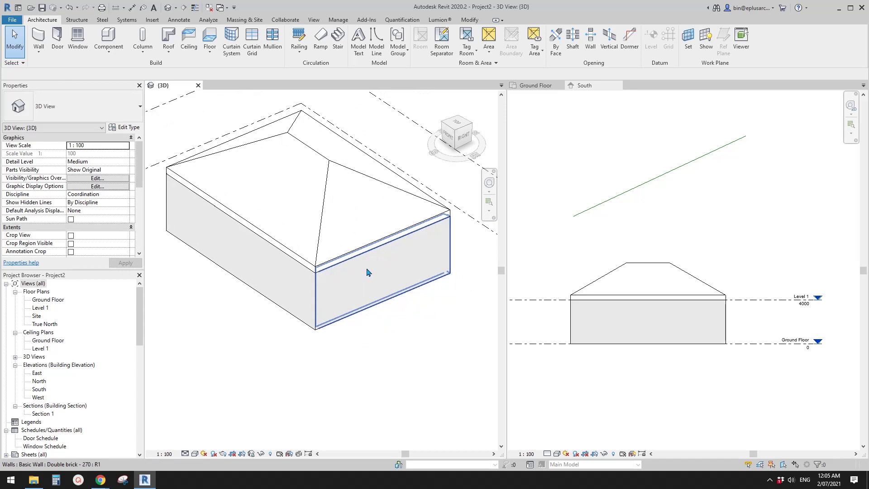
{"action": "middle_click_drag", "start_coordinate": [361, 293], "coordinate": [405, 276], "text": "shift"}
{"action": "middle_click_drag", "start_coordinate": [348, 209], "coordinate": [303, 234]}
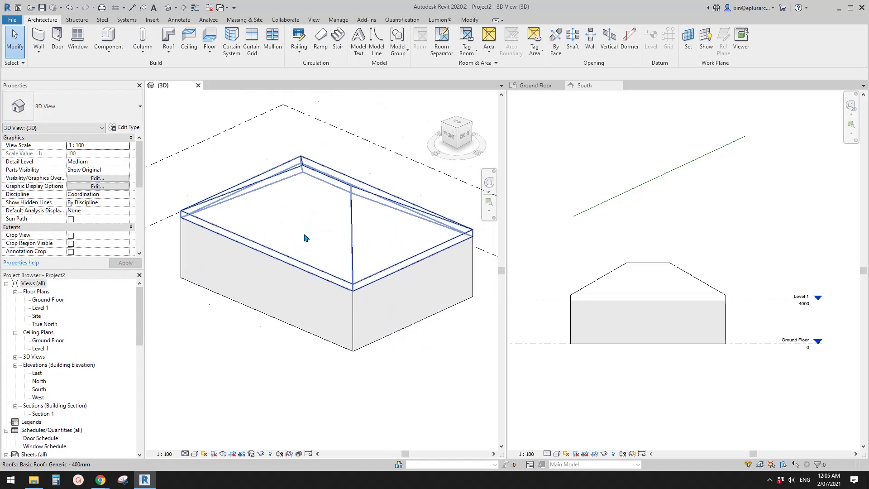
{"action": "scroll", "coordinate": [304, 235], "scroll_direction": "up", "scroll_amount": 1}
{"action": "mouse_move", "coordinate": [386, 142]}
{"action": "middle_mouse_down"}
{"action": "mouse_move", "coordinate": [372, 154]}
{"action": "mouse_move", "coordinate": [385, 161]}
{"action": "mouse_move", "coordinate": [380, 153]}
{"action": "middle_mouse_up"}
{"action": "left_click", "coordinate": [379, 153]}
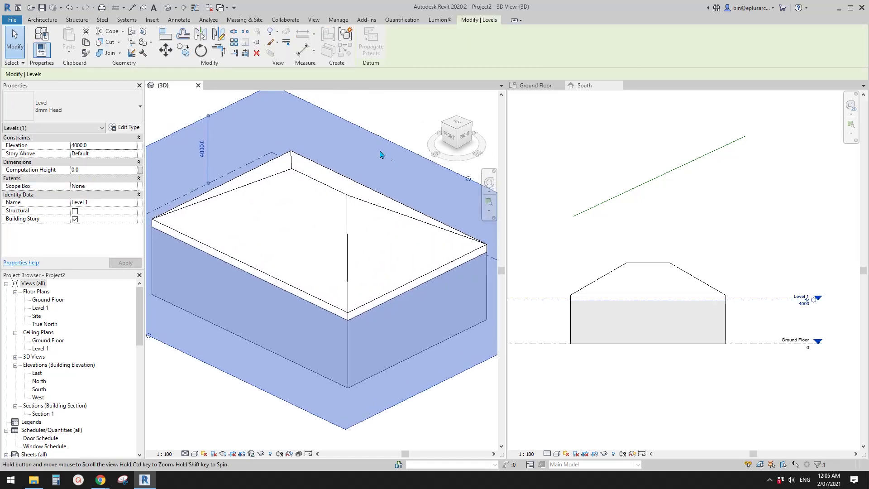
{"action": "left_click", "coordinate": [362, 99]}
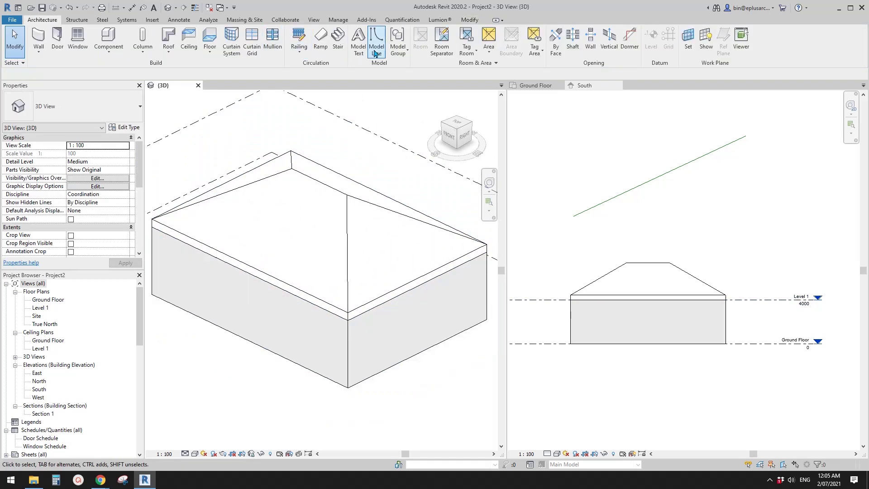
{"action": "mouse_move", "coordinate": [381, 172]}
{"action": "middle_mouse_down"}
{"action": "mouse_move", "coordinate": [394, 167]}
{"action": "mouse_move", "coordinate": [379, 162]}
{"action": "mouse_move", "coordinate": [391, 164]}
{"action": "middle_mouse_up"}
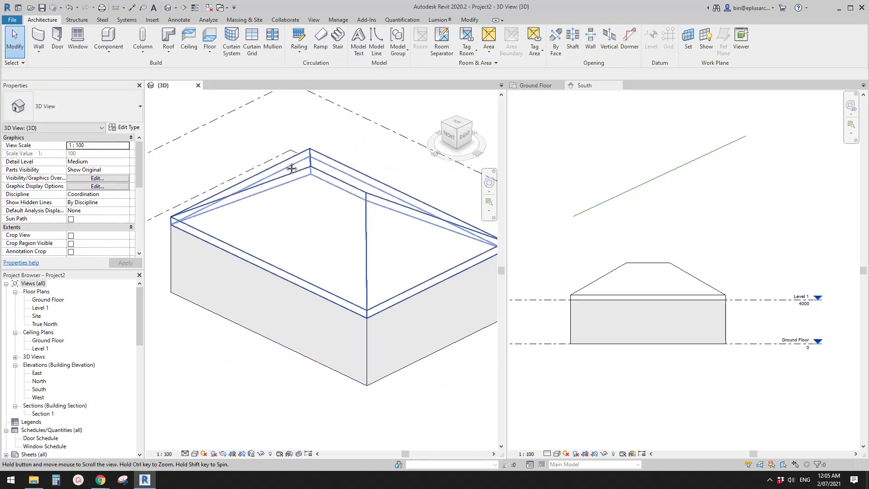
- Shorten the front wall to about 6300 mm, opening up the part beside the right wall
{"action": "middle_click_drag", "start_coordinate": [292, 168], "coordinate": [307, 138]}
{"action": "left_click", "coordinate": [306, 296]}
{"action": "middle_click_drag", "start_coordinate": [316, 298], "coordinate": [318, 274]}
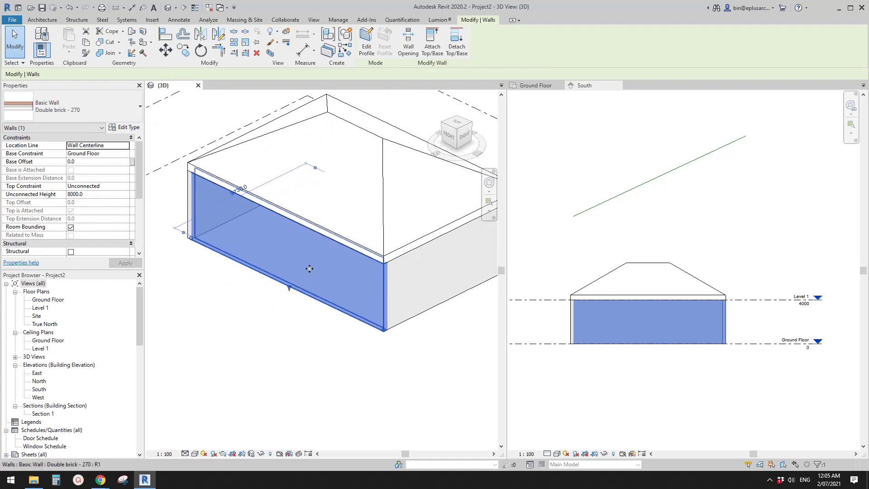
{"action": "left_click_drag", "start_coordinate": [384, 329], "coordinate": [276, 280]}
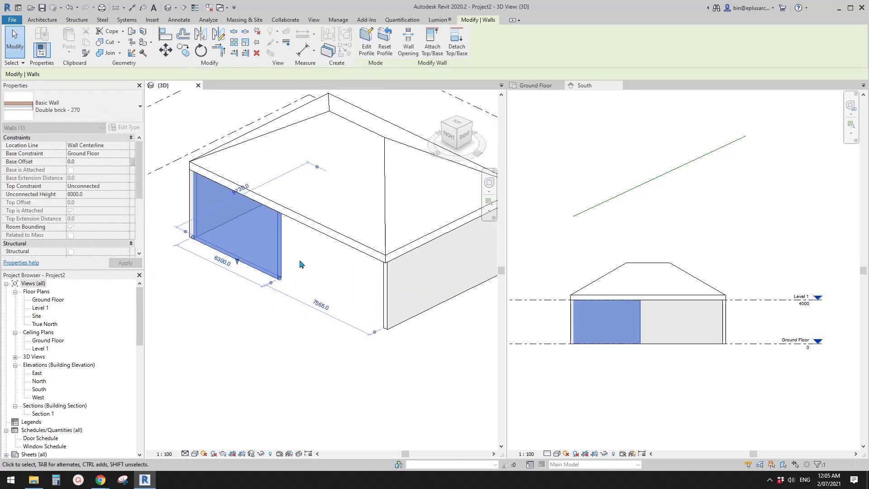
{"action": "left_click", "coordinate": [301, 264]}
- Shorten the back wall opposite the front wall to about 7800 mm by moving its end
{"action": "scroll", "coordinate": [303, 266], "scroll_direction": "up", "scroll_amount": 2}
{"action": "middle_click_drag", "start_coordinate": [308, 270], "coordinate": [272, 282]}
{"action": "scroll", "coordinate": [353, 284], "scroll_direction": "down", "scroll_amount": 3}
{"action": "left_click", "coordinate": [272, 281]}
{"action": "left_click_drag", "start_coordinate": [238, 322], "coordinate": [342, 307]}
{"action": "middle_click_drag", "start_coordinate": [306, 284], "coordinate": [382, 264], "text": "shift"}
{"action": "left_click", "coordinate": [383, 262]}
- Align the free end of the back wall with the free end of the front wall
{"action": "scroll", "coordinate": [362, 279], "scroll_direction": "up", "scroll_amount": 4}
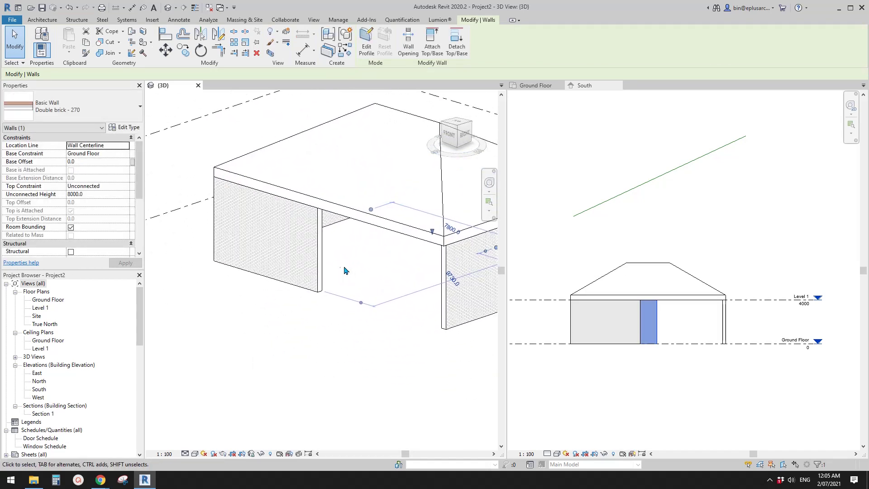
{"action": "key", "text": "a"}
{"action": "key", "text": "l"}
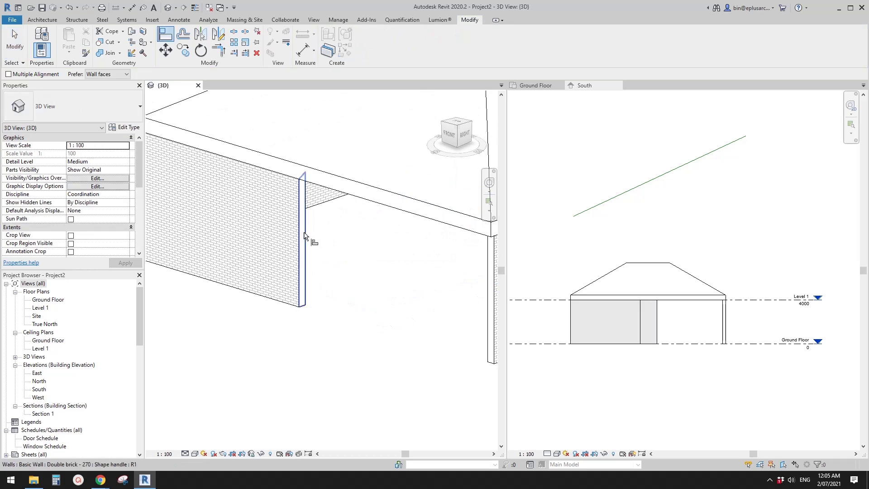
{"action": "middle_click_drag", "start_coordinate": [304, 235], "coordinate": [365, 244], "text": "shift"}
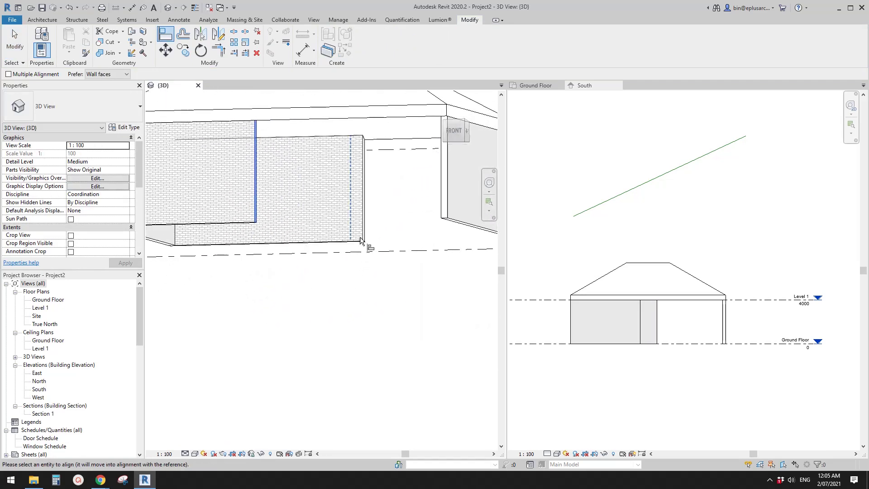
{"action": "left_click", "coordinate": [360, 221]}
{"action": "scroll", "coordinate": [288, 188], "scroll_direction": "down", "scroll_amount": 3}
{"action": "middle_click_drag", "start_coordinate": [296, 197], "coordinate": [296, 253], "text": "shift"}
{"action": "key", "text": "Escape"}
{"action": "key", "text": "Escape"}
{"action": "scroll", "coordinate": [296, 252], "scroll_direction": "up", "scroll_amount": 2}
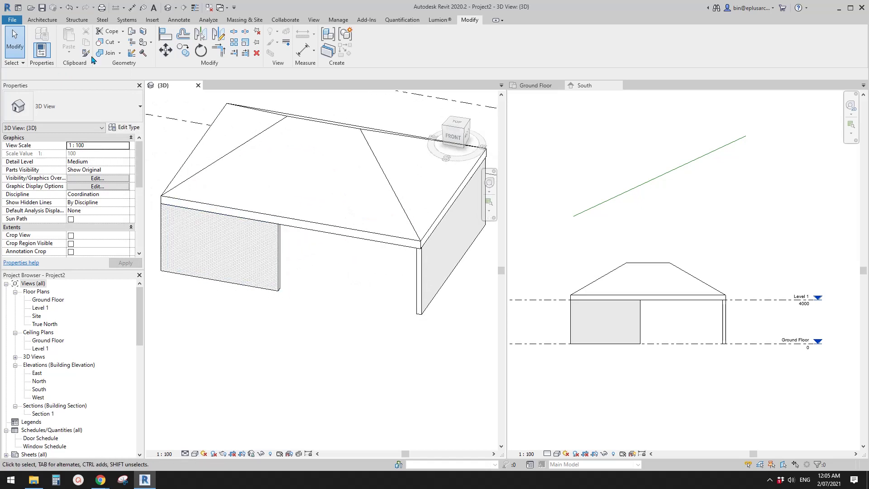
- Start a structural beam system and pick the outer face of the shortened front wall as its work plane
{"action": "left_click", "coordinate": [77, 20]}
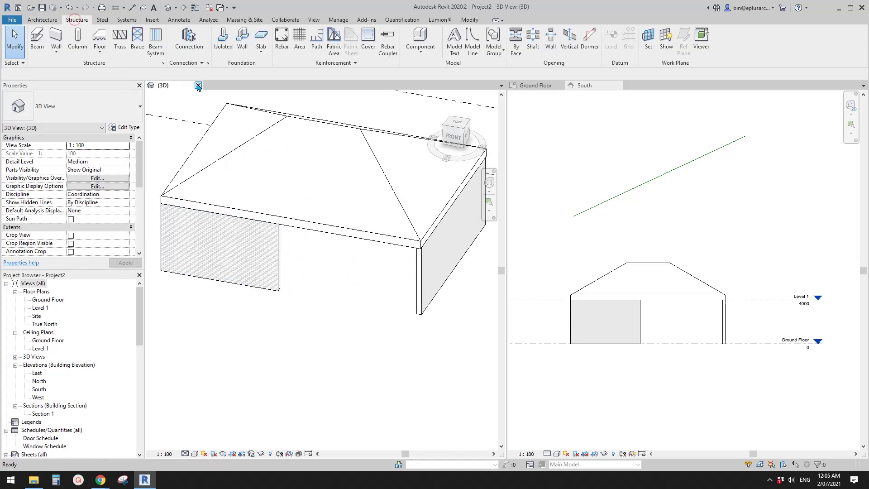
{"action": "left_click", "coordinate": [283, 165]}
{"action": "scroll", "coordinate": [311, 172], "scroll_direction": "up", "scroll_amount": 2}
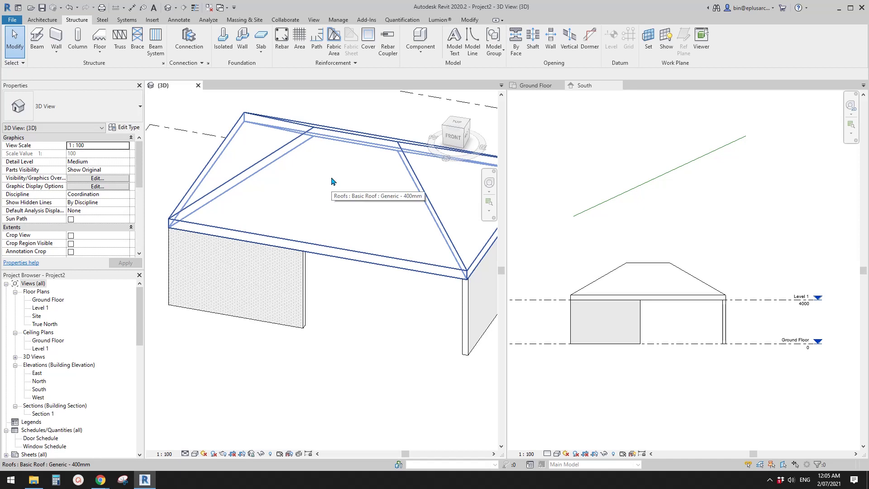
{"action": "middle_click_drag", "start_coordinate": [373, 243], "coordinate": [355, 229]}
{"action": "middle_click_drag", "start_coordinate": [300, 175], "coordinate": [323, 193]}
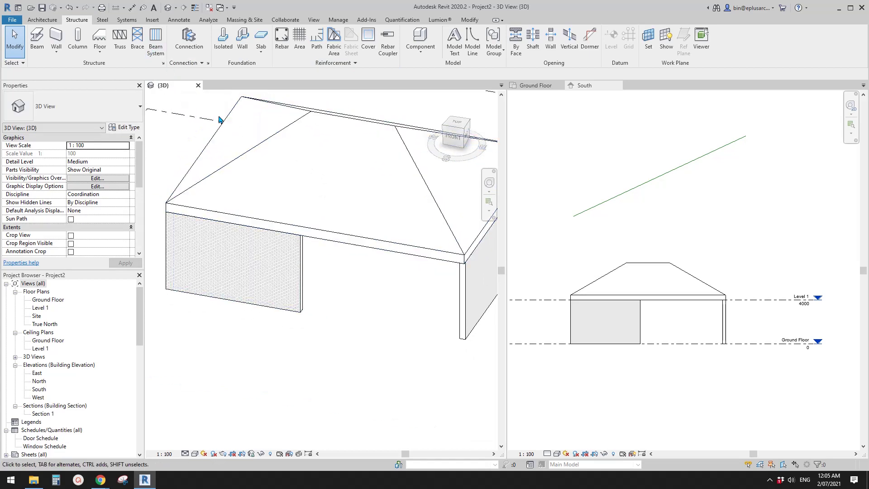
{"action": "left_click", "coordinate": [152, 37]}
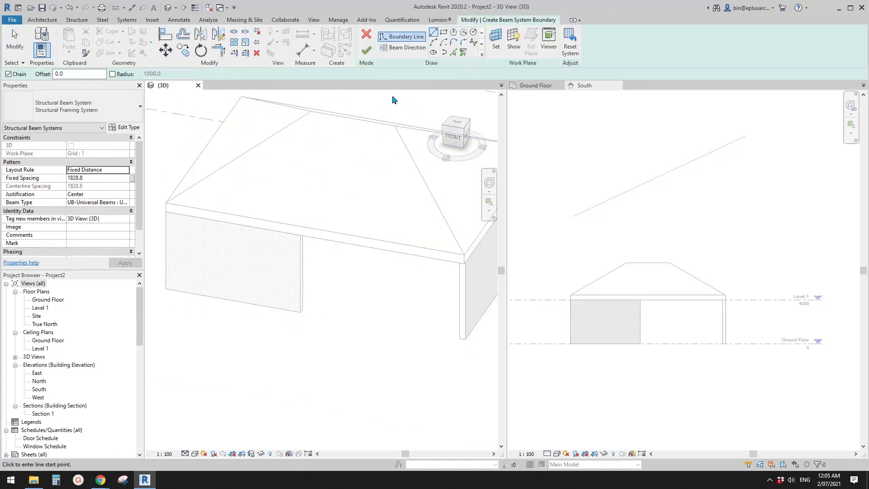
{"action": "left_click", "coordinate": [495, 41]}
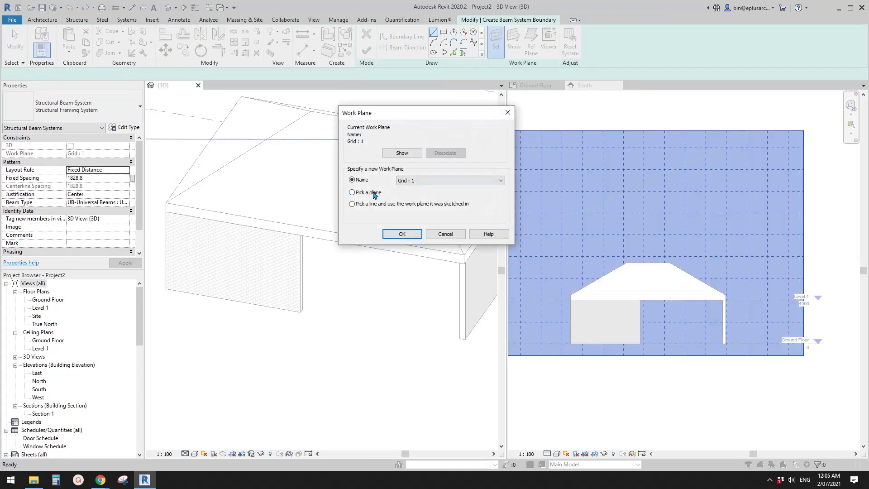
{"action": "left_click", "coordinate": [402, 234]}
{"action": "scroll", "coordinate": [374, 272], "scroll_direction": "up", "scroll_amount": 2}
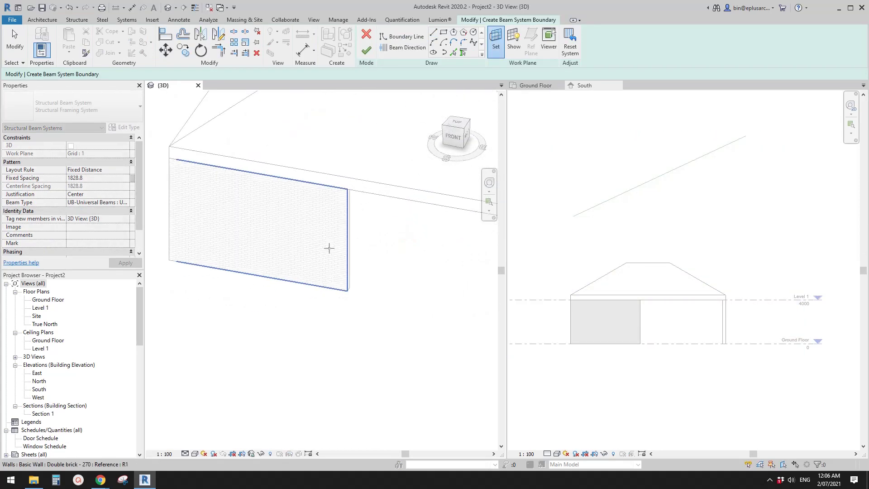
{"action": "left_click", "coordinate": [313, 238]}
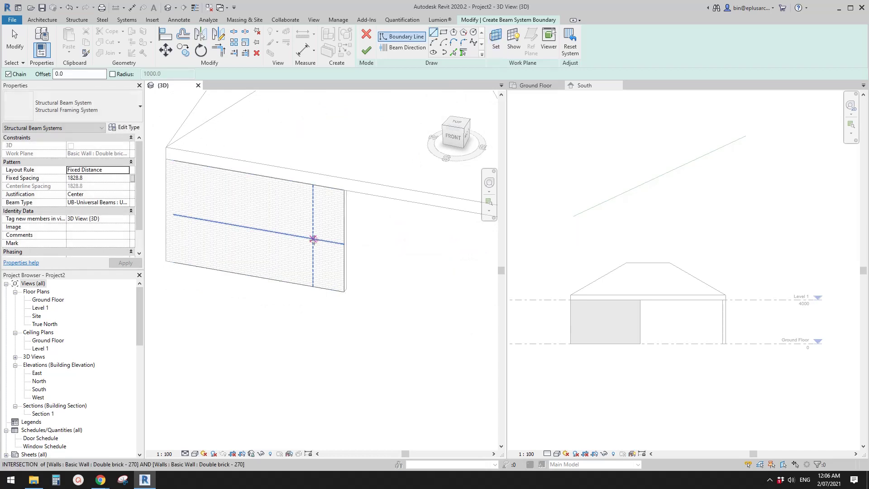
- Sketch a rectangular beam system boundary about 7620 by 4000 mm across the front opening, from the wall's end to the right wall
{"action": "left_click", "coordinate": [443, 32]}
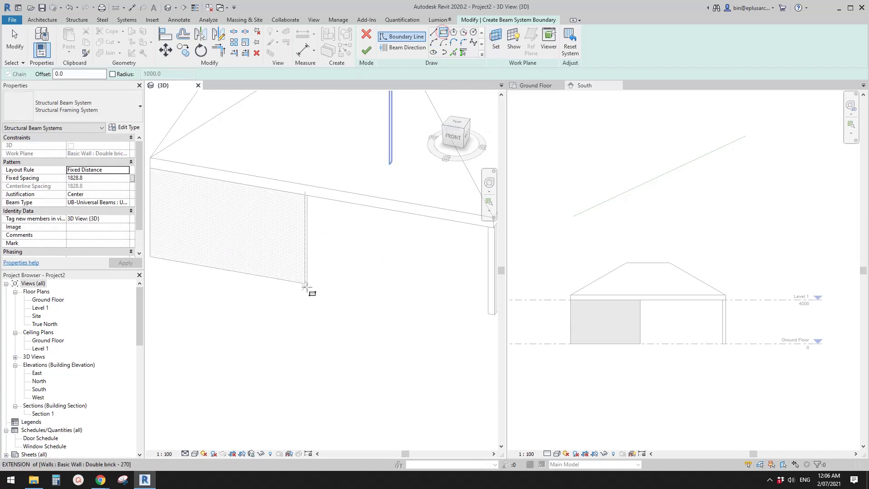
{"action": "left_click", "coordinate": [305, 285]}
{"action": "middle_click_drag", "start_coordinate": [319, 284], "coordinate": [247, 283]}
{"action": "left_click", "coordinate": [418, 227]}
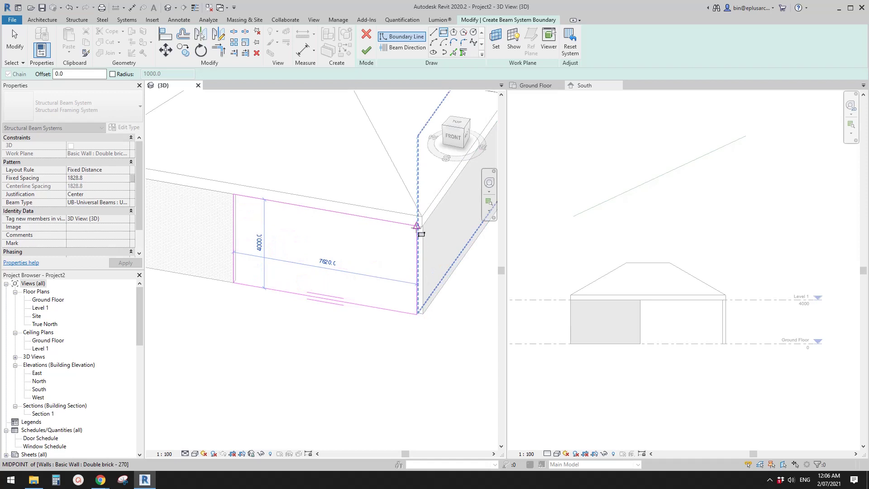
- Set the beam system's fixed spacing to 600 with beam type UB305x165x40, and finish the sketch
{"action": "left_click", "coordinate": [92, 178]}
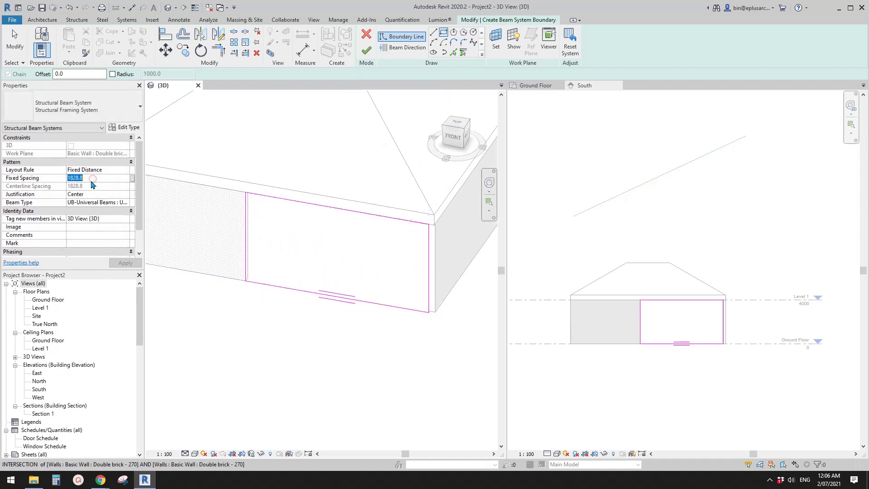
{"action": "type", "text": "300"}
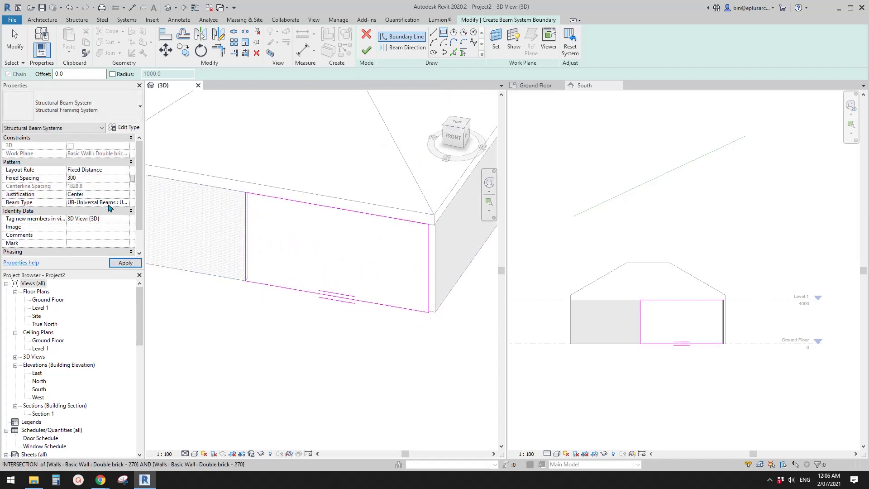
{"action": "left_click", "coordinate": [110, 202]}
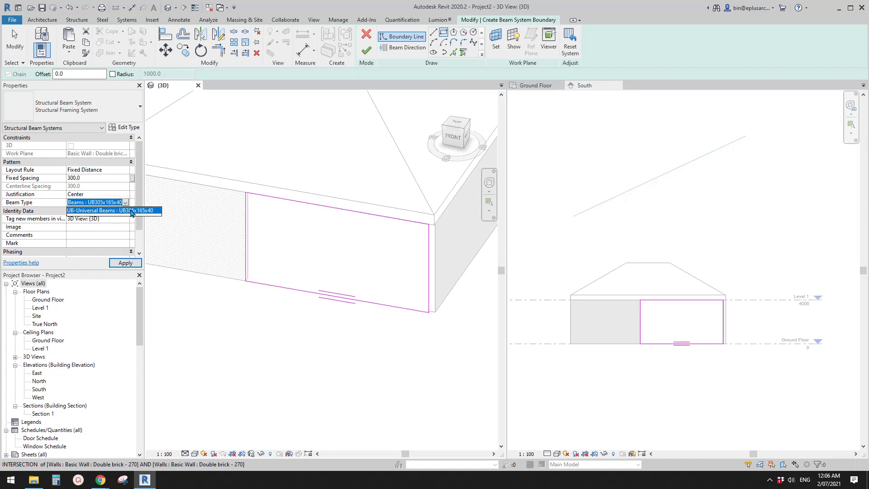
{"action": "left_click", "coordinate": [132, 210]}
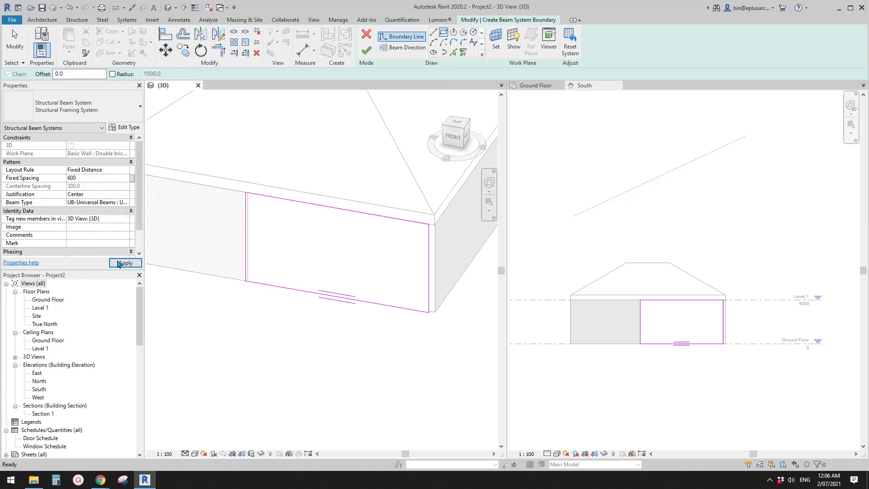
{"action": "left_click", "coordinate": [118, 263]}
{"action": "left_click", "coordinate": [366, 49]}
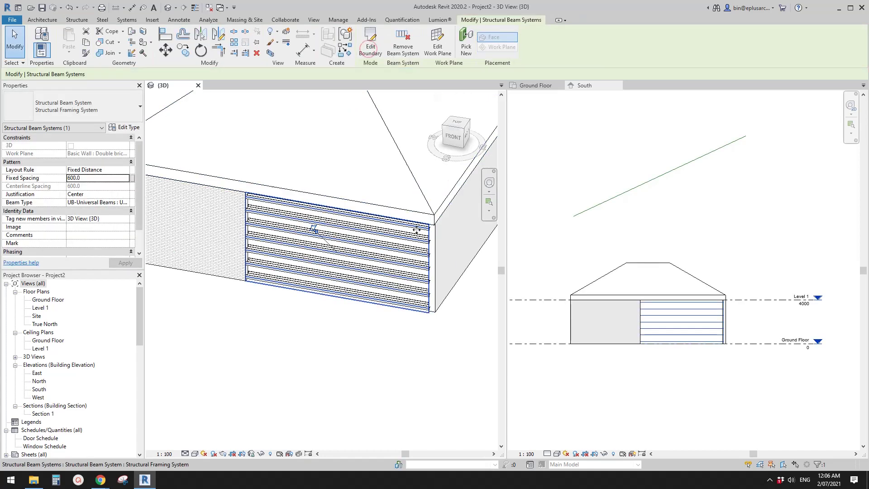
{"action": "key", "text": "Escape"}
- Edit the beam system's boundary so the beams run vertically, using the boundary edge at the front wall's end as beam direction
{"action": "middle_click_drag", "start_coordinate": [416, 230], "coordinate": [397, 193]}
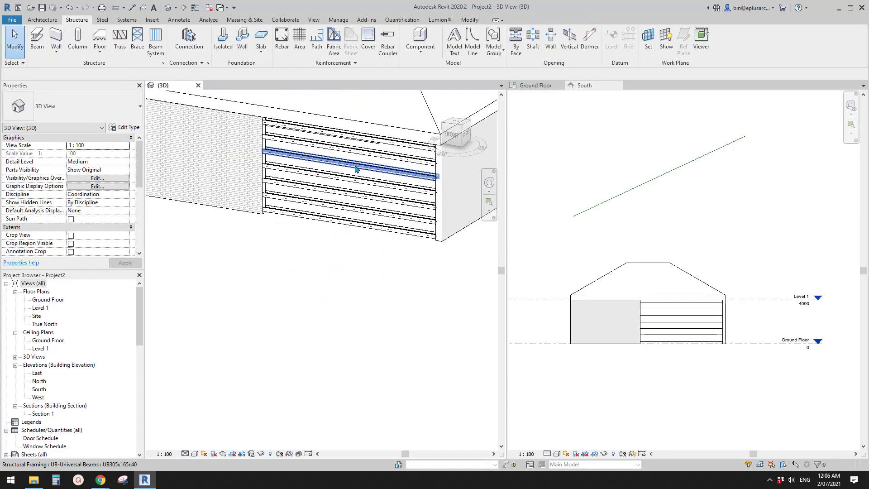
{"action": "key", "text": "Tab"}
{"action": "left_click", "coordinate": [355, 169]}
{"action": "middle_click_drag", "start_coordinate": [355, 169], "coordinate": [365, 143], "text": "shift"}
{"action": "left_click", "coordinate": [368, 46]}
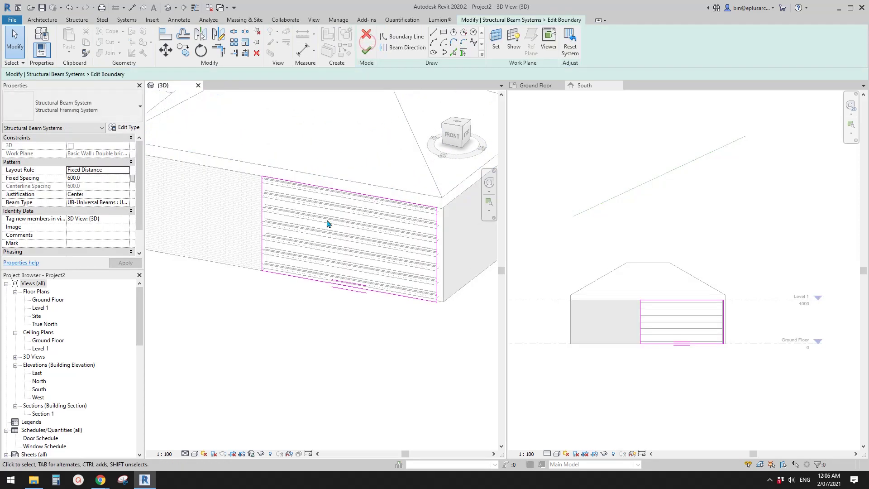
{"action": "left_click", "coordinate": [406, 50]}
{"action": "left_click", "coordinate": [367, 50]}
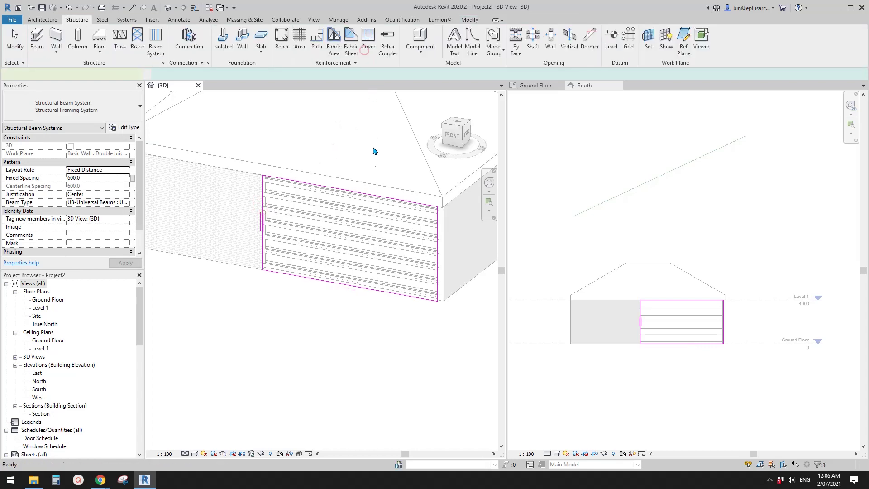
{"action": "mouse_move", "coordinate": [394, 239]}
{"action": "middle_mouse_down", "text": "shift"}
{"action": "mouse_move", "coordinate": [417, 252]}
{"action": "mouse_move", "coordinate": [406, 249]}
{"action": "mouse_move", "coordinate": [566, 229]}
{"action": "mouse_move", "coordinate": [400, 246]}
{"action": "mouse_move", "coordinate": [419, 249]}
{"action": "mouse_move", "coordinate": [414, 261]}
{"action": "mouse_move", "coordinate": [390, 261]}
{"action": "mouse_move", "coordinate": [386, 249]}
{"action": "middle_mouse_up", "text": "shift"}
- Select the beam system and close the South elevation and Ground Floor plan views
{"action": "left_click", "coordinate": [386, 249]}
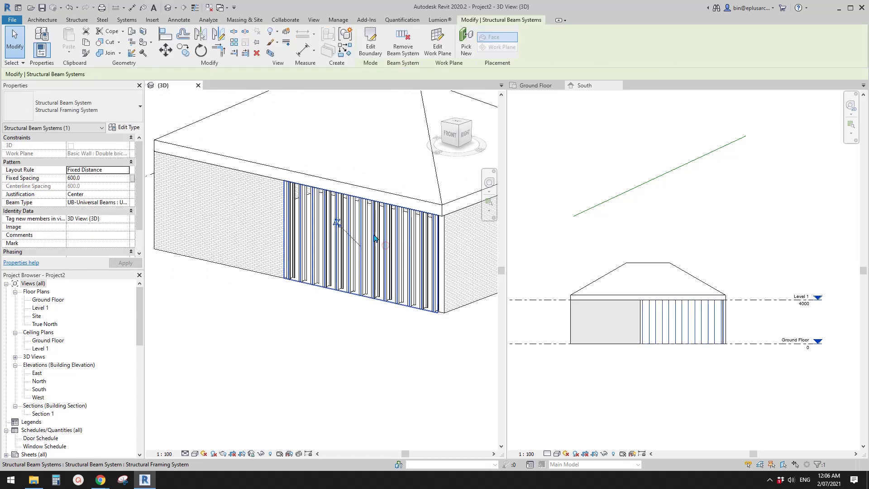
{"action": "middle_click_drag", "start_coordinate": [304, 205], "coordinate": [578, 154], "text": "shift"}
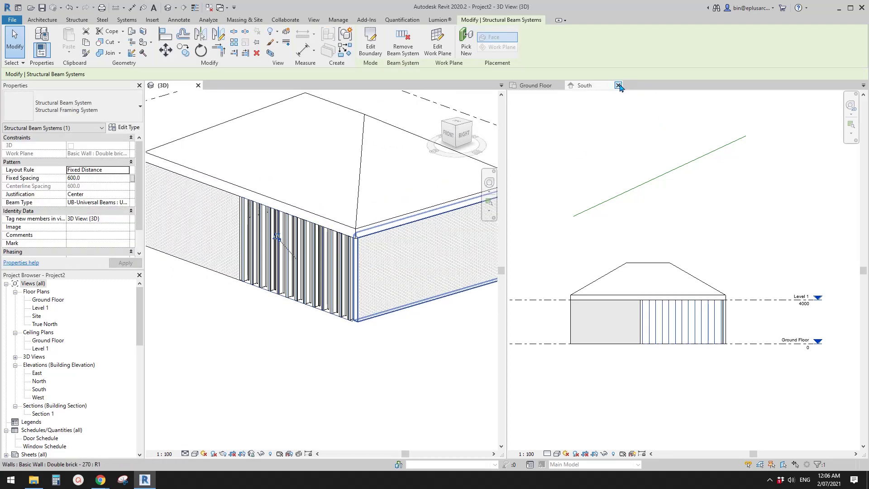
{"action": "left_click", "coordinate": [618, 85]}
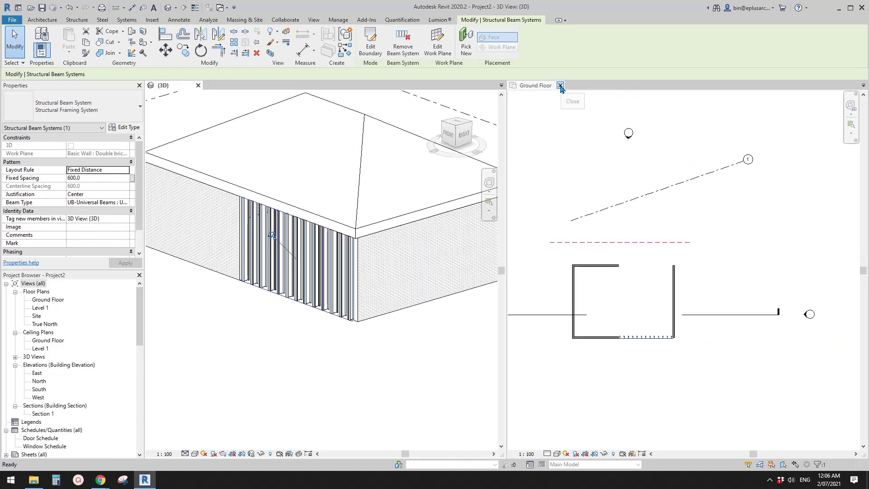
{"action": "left_click", "coordinate": [561, 85]}
- Try to rehost the beam system onto the back wall's face by picking a new host
{"action": "scroll", "coordinate": [481, 245], "scroll_direction": "up", "scroll_amount": 4}
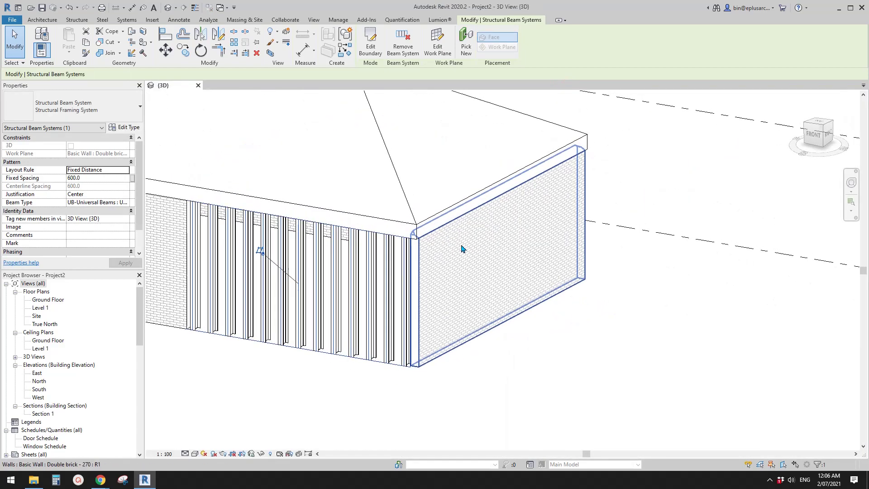
{"action": "middle_click_drag", "start_coordinate": [462, 249], "coordinate": [506, 270], "text": "shift"}
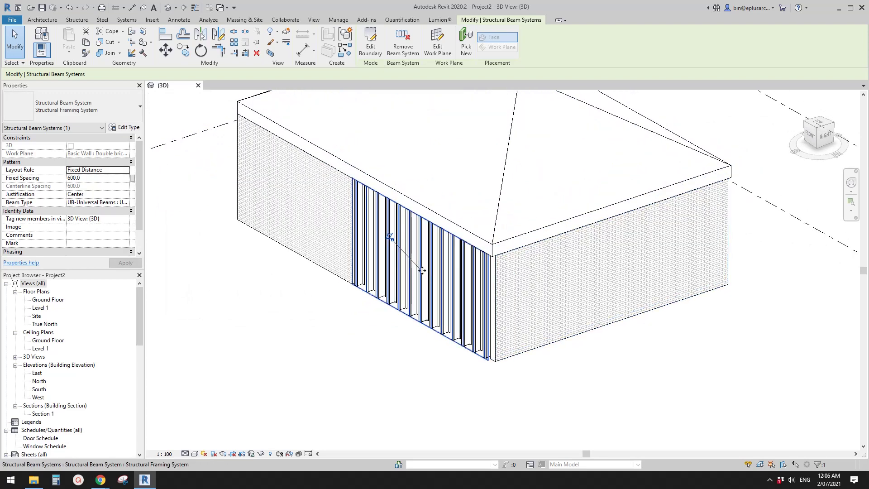
{"action": "middle_click_drag", "start_coordinate": [424, 272], "coordinate": [470, 264], "text": "shift"}
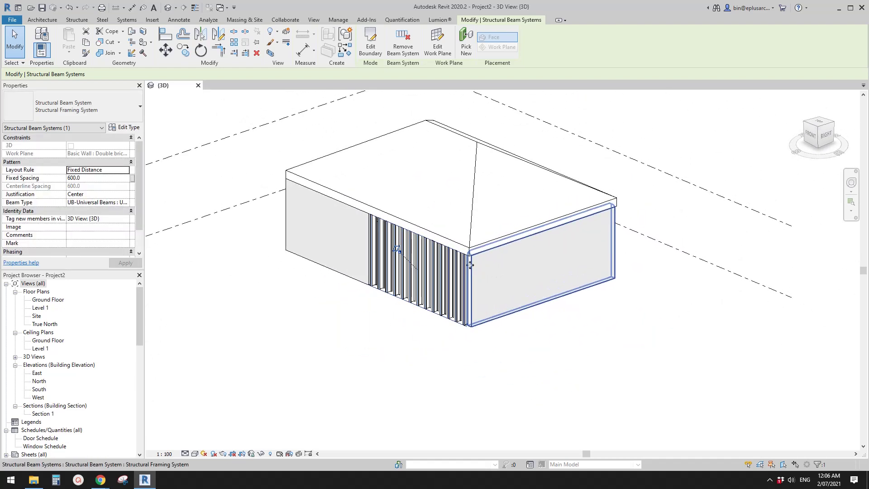
{"action": "left_click", "coordinate": [466, 53]}
{"action": "middle_click_drag", "start_coordinate": [568, 220], "coordinate": [423, 209], "text": "shift"}
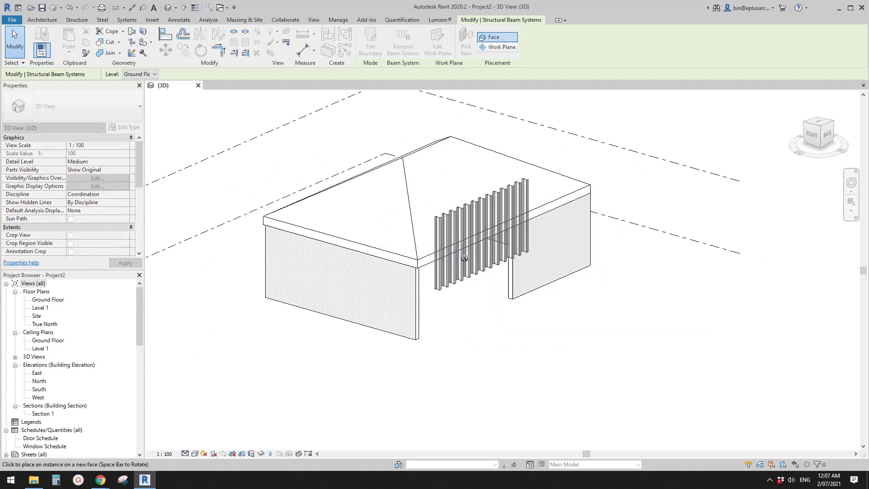
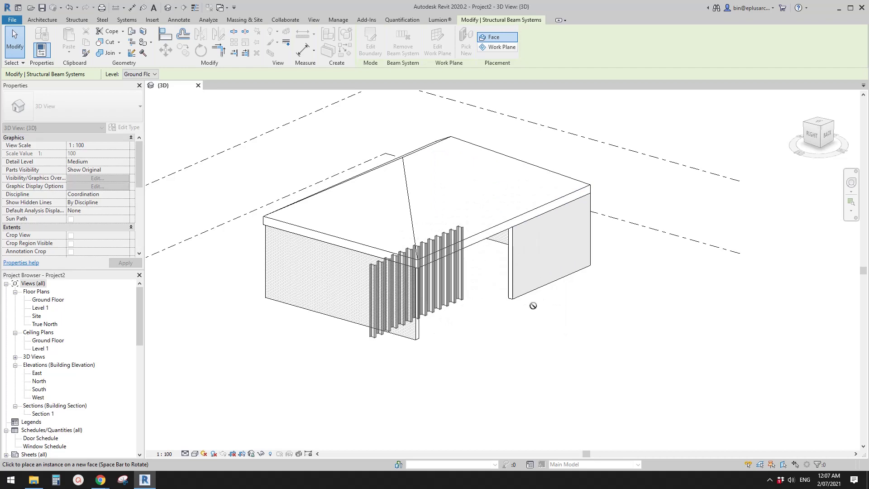
{"action": "left_click", "coordinate": [517, 293]}
{"action": "mouse_move", "coordinate": [465, 295]}
{"action": "middle_mouse_down", "text": "shift"}
{"action": "mouse_move", "coordinate": [679, 291]}
{"action": "mouse_move", "coordinate": [346, 295]}
{"action": "mouse_move", "coordinate": [367, 289]}
{"action": "mouse_move", "coordinate": [394, 258]}
{"action": "mouse_move", "coordinate": [544, 288]}
{"action": "mouse_move", "coordinate": [576, 261]}
{"action": "mouse_move", "coordinate": [494, 271]}
{"action": "mouse_move", "coordinate": [471, 285]}
{"action": "mouse_move", "coordinate": [504, 307]}
{"action": "mouse_move", "coordinate": [523, 287]}
{"action": "middle_mouse_up", "text": "shift"}
{"action": "middle_click_drag", "start_coordinate": [503, 335], "coordinate": [469, 193], "text": "shift"}
- Move the beam system to the back opening by editing its work plane and picking the back wall's face
{"action": "left_click", "coordinate": [478, 288]}
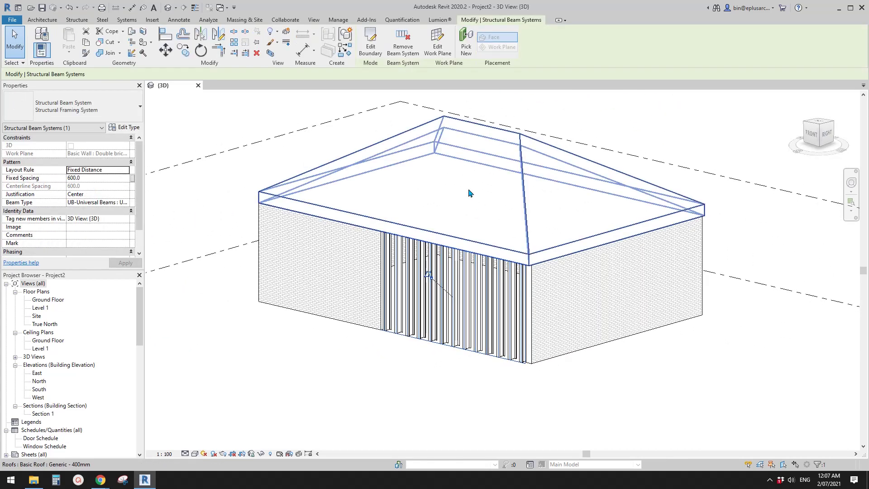
{"action": "left_click", "coordinate": [438, 50]}
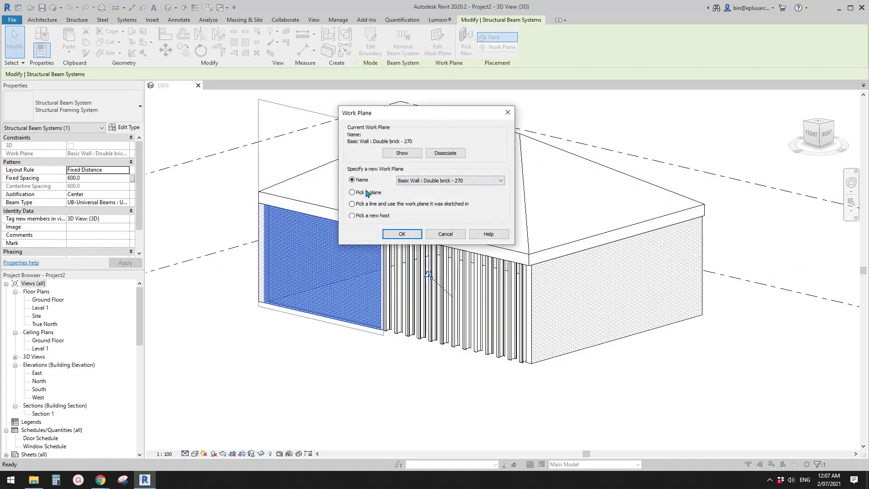
{"action": "left_click", "coordinate": [408, 236]}
{"action": "middle_click_drag", "start_coordinate": [434, 253], "coordinate": [450, 263], "text": "shift"}
{"action": "left_click", "coordinate": [749, 312]}
{"action": "middle_click_drag", "start_coordinate": [749, 312], "coordinate": [653, 209], "text": "shift"}
{"action": "middle_click_drag", "start_coordinate": [495, 219], "coordinate": [607, 218], "text": "shift"}
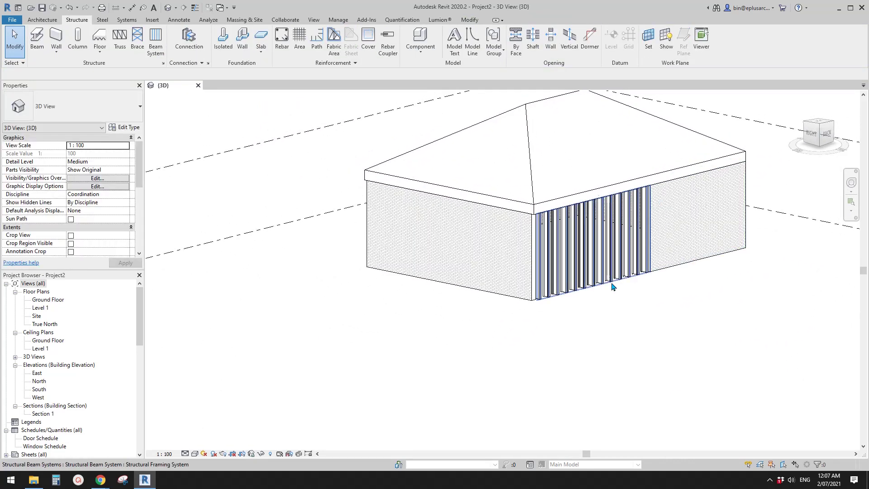
{"action": "middle_click_drag", "start_coordinate": [539, 242], "coordinate": [602, 245], "text": "shift"}
{"action": "left_click", "coordinate": [588, 226]}
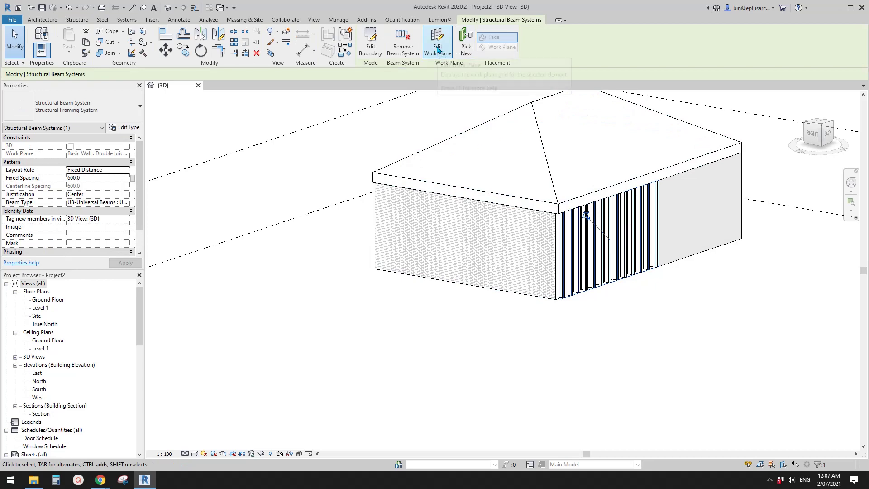
{"action": "middle_click_drag", "start_coordinate": [471, 136], "coordinate": [518, 247], "text": "shift"}
{"action": "key", "text": "Escape"}
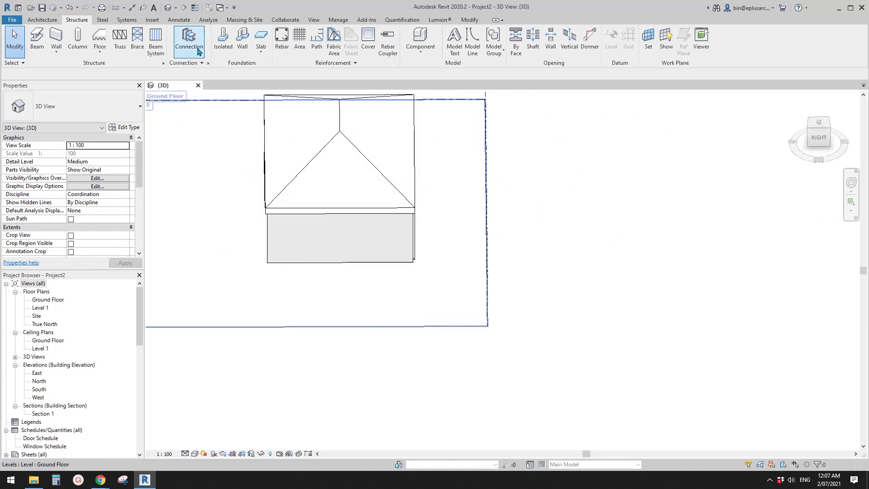
- Try to create a floor in the 3D view while the wall face is the active work plane
{"action": "left_click", "coordinate": [262, 60]}
{"action": "key", "text": "Escape"}
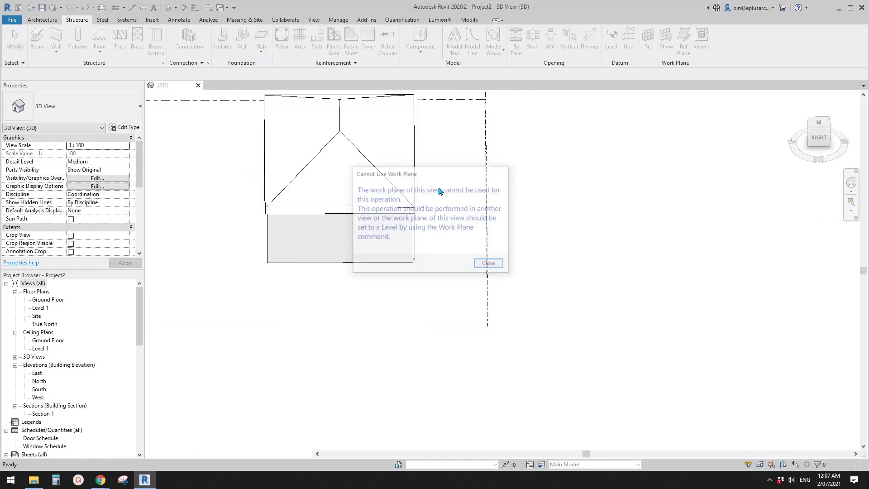
{"action": "scroll", "coordinate": [222, 42], "scroll_direction": "up", "scroll_amount": 1}
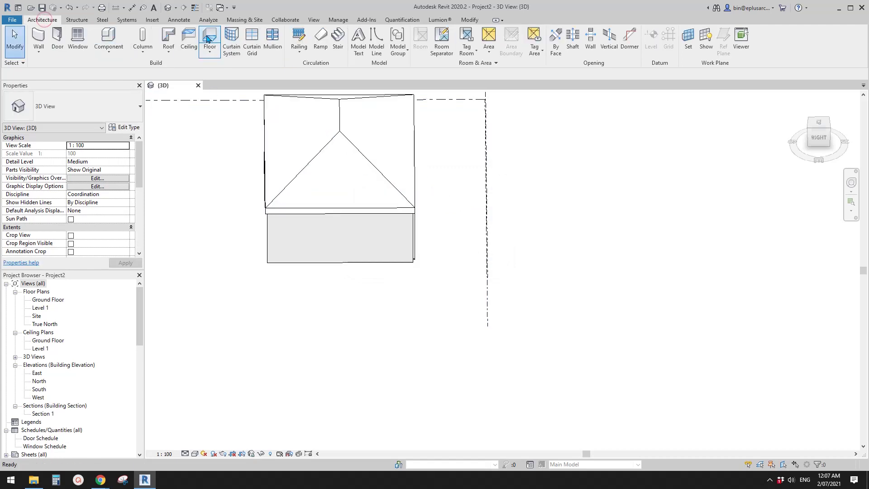
{"action": "left_click", "coordinate": [209, 39]}
{"action": "left_click", "coordinate": [490, 266]}
- Set the 3D view's active work plane to a level by choosing it by name
{"action": "middle_click_drag", "start_coordinate": [477, 195], "coordinate": [571, 222]}
{"action": "left_click", "coordinate": [686, 40]}
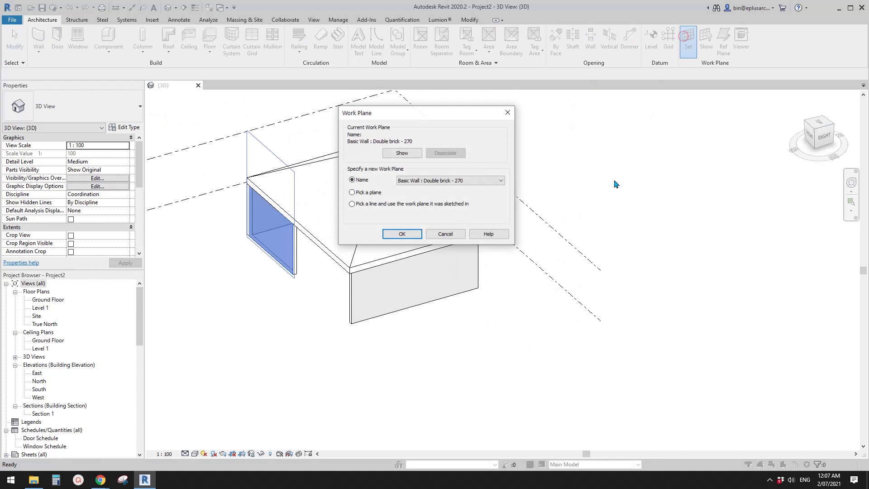
{"action": "left_click", "coordinate": [470, 181]}
{"action": "left_click", "coordinate": [429, 200]}
{"action": "left_click", "coordinate": [402, 234]}
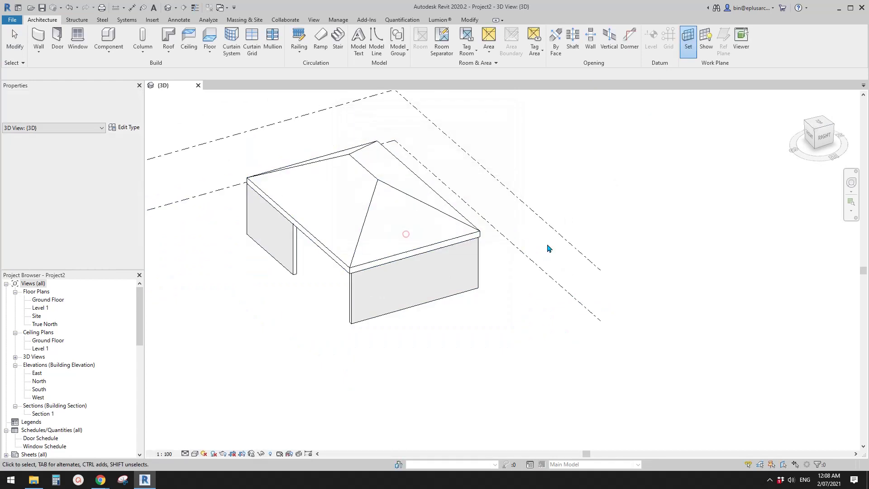
{"action": "middle_click_drag", "start_coordinate": [549, 246], "coordinate": [502, 271]}
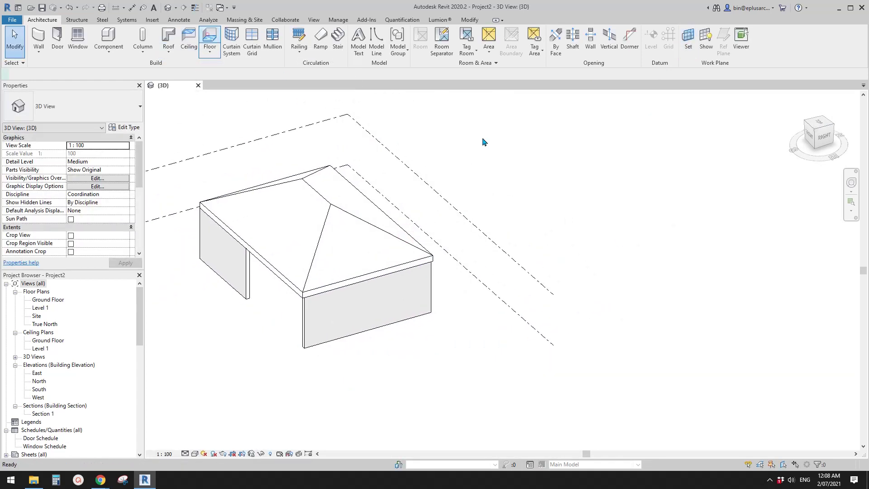
- Sketch a rectangular Generic 150mm floor of about 118 m² on the Ground Floor level beside the building and finish it
{"action": "left_click", "coordinate": [559, 219]}
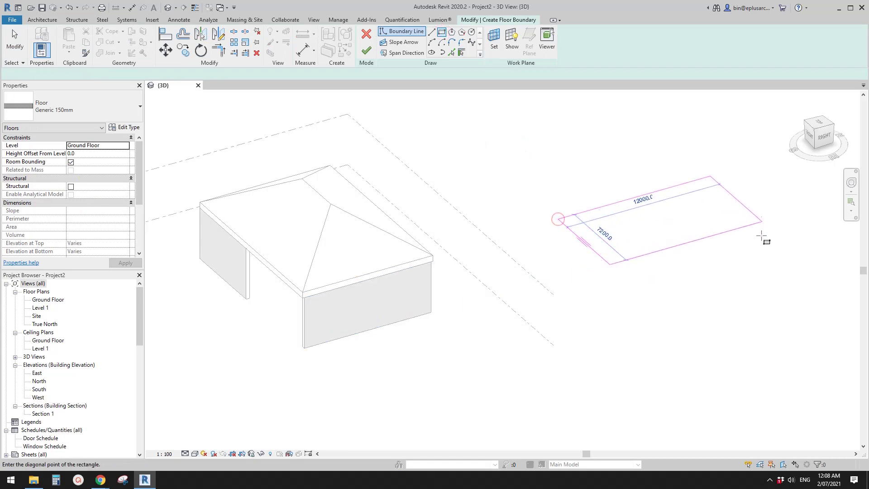
{"action": "left_click", "coordinate": [762, 236]}
{"action": "left_click", "coordinate": [366, 50]}
{"action": "scroll", "coordinate": [712, 188], "scroll_direction": "up", "scroll_amount": 2}
{"action": "middle_click_drag", "start_coordinate": [712, 188], "coordinate": [561, 244]}
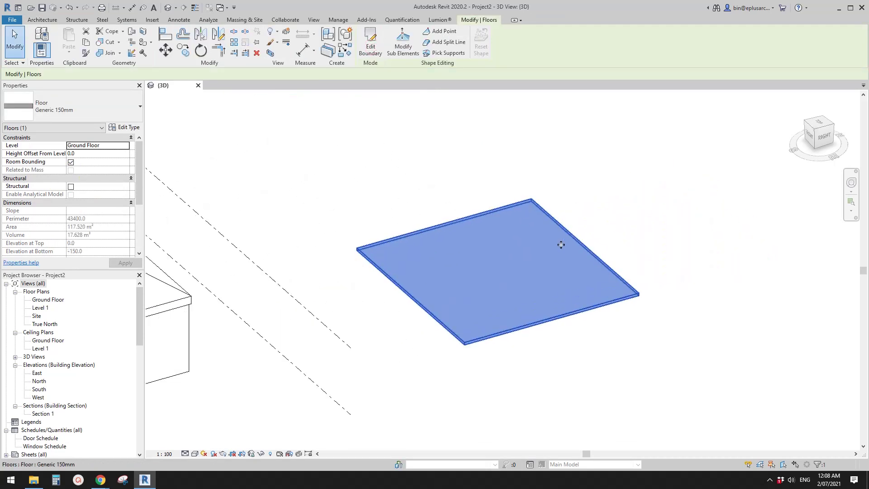
{"action": "scroll", "coordinate": [510, 266], "scroll_direction": "up", "scroll_amount": 2}
{"action": "scroll", "coordinate": [495, 197], "scroll_direction": "down", "scroll_amount": 1}
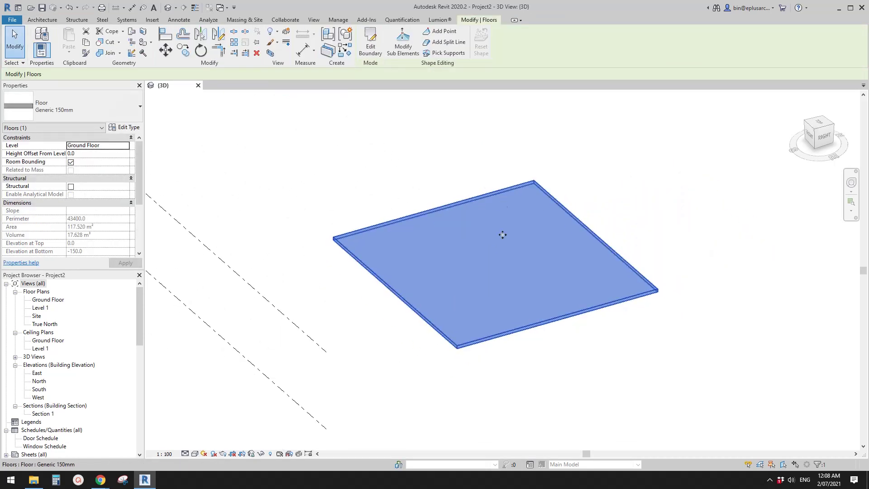
{"action": "middle_click_drag", "start_coordinate": [502, 235], "coordinate": [512, 203], "text": "shift"}
{"action": "key", "text": "Escape"}
- Copy the new floor and paste it aligned to Level 1, directly above the original
{"action": "left_click", "coordinate": [512, 274]}
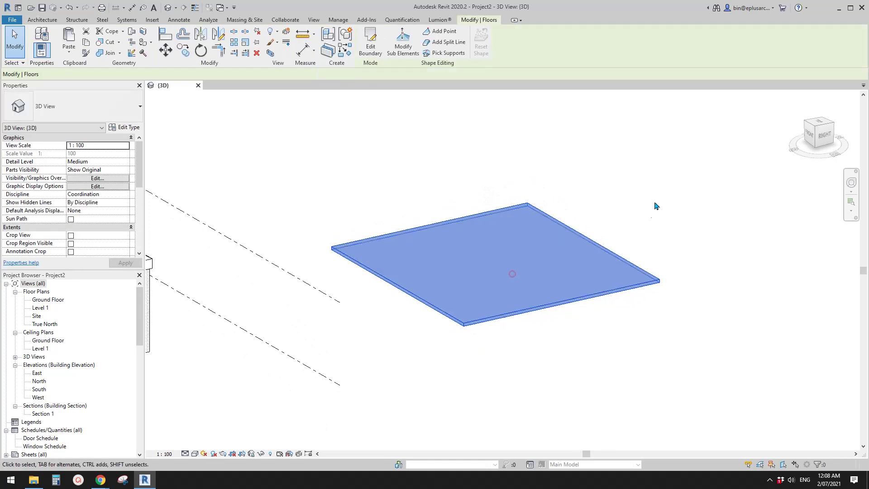
{"action": "middle_click_drag", "start_coordinate": [656, 203], "coordinate": [648, 208]}
{"action": "middle_click_drag", "start_coordinate": [481, 162], "coordinate": [479, 165]}
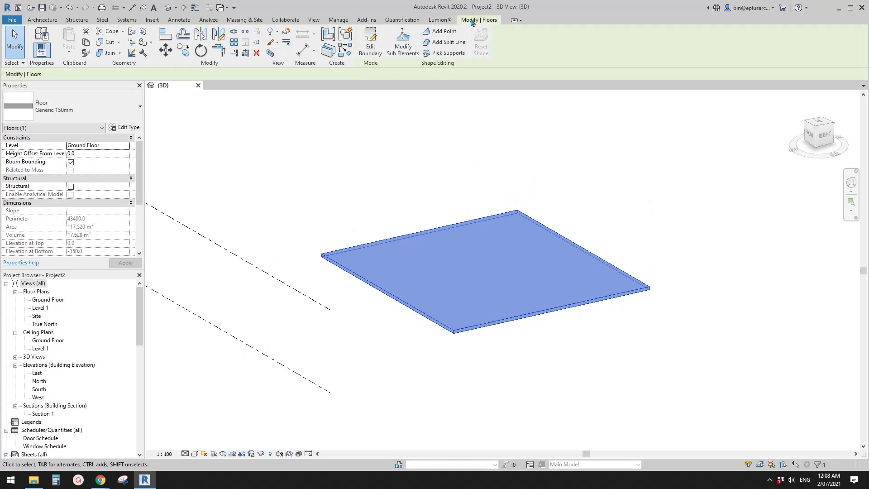
{"action": "left_click", "coordinate": [70, 52]}
{"action": "left_click", "coordinate": [91, 87]}
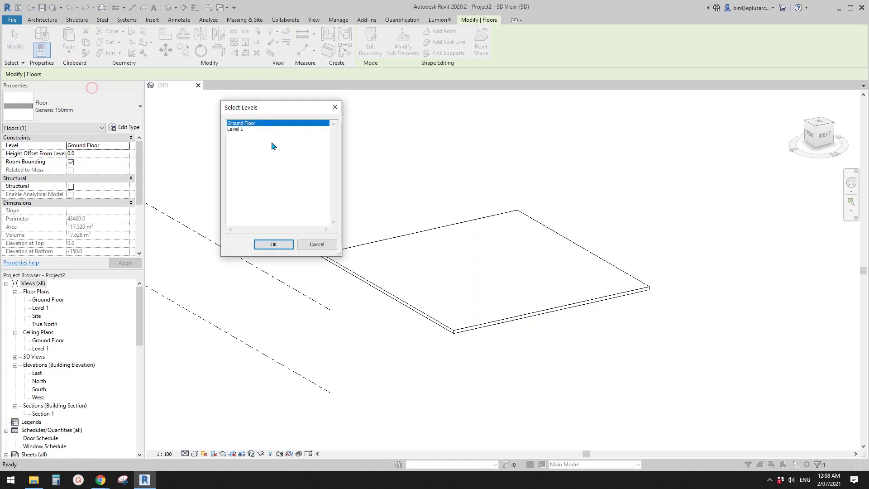
{"action": "left_click", "coordinate": [282, 248]}
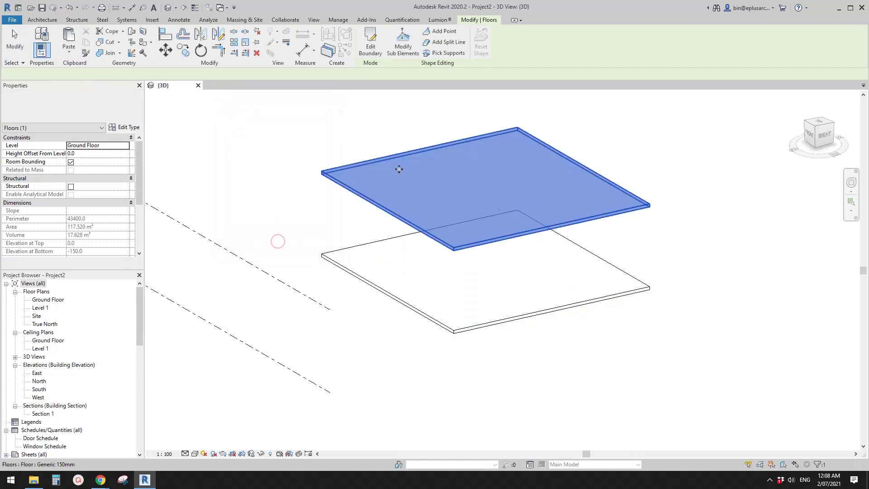
- Start a beam system sketch and set its work plane by picking the underside of the Ground Floor slab
{"action": "middle_click_drag", "start_coordinate": [520, 274], "coordinate": [542, 136]}
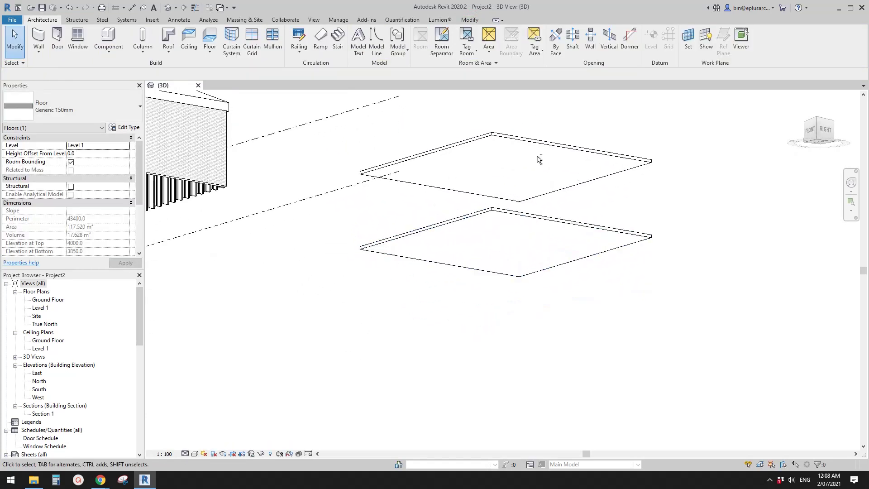
{"action": "scroll", "coordinate": [534, 211], "scroll_direction": "up", "scroll_amount": 1}
{"action": "middle_click_drag", "start_coordinate": [536, 224], "coordinate": [535, 196], "text": "shift"}
{"action": "left_click", "coordinate": [505, 225]}
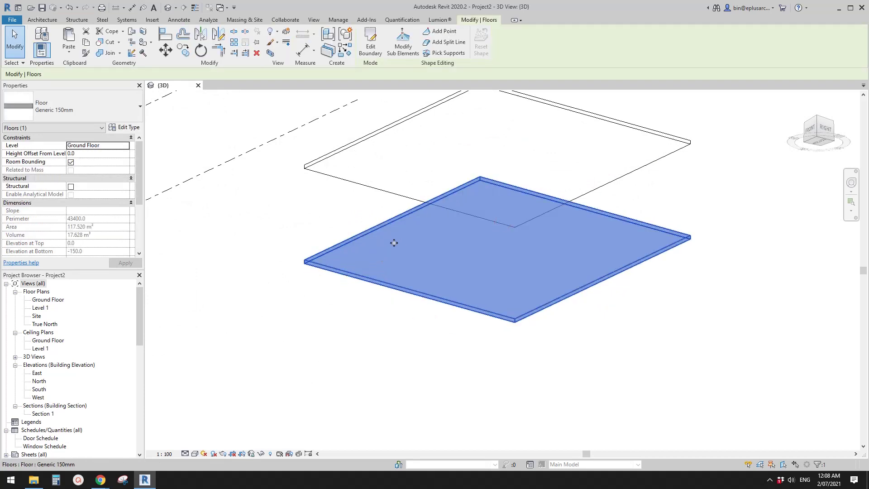
{"action": "scroll", "coordinate": [466, 237], "scroll_direction": "up", "scroll_amount": 1}
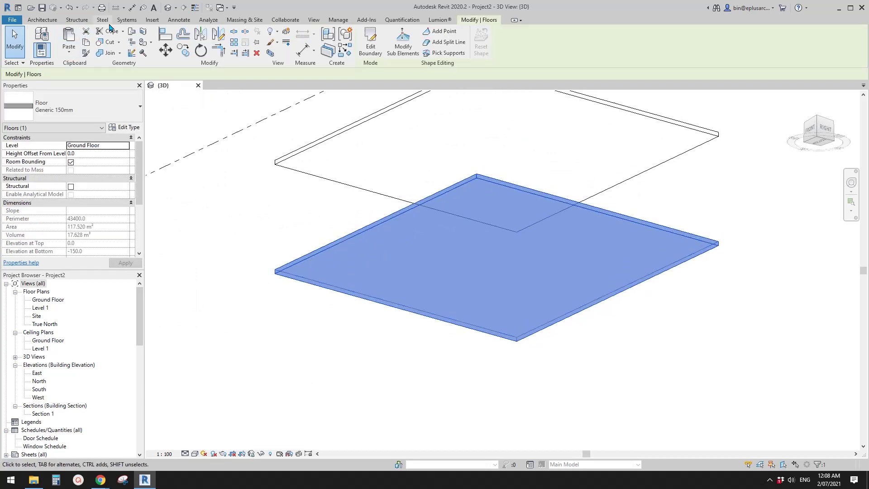
{"action": "middle_click_drag", "start_coordinate": [409, 229], "coordinate": [409, 225]}
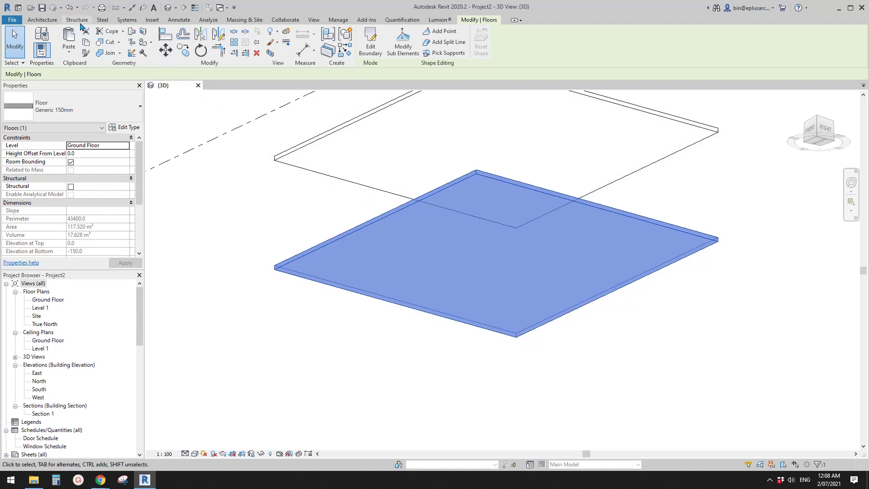
{"action": "left_click", "coordinate": [77, 20]}
{"action": "left_click", "coordinate": [154, 58]}
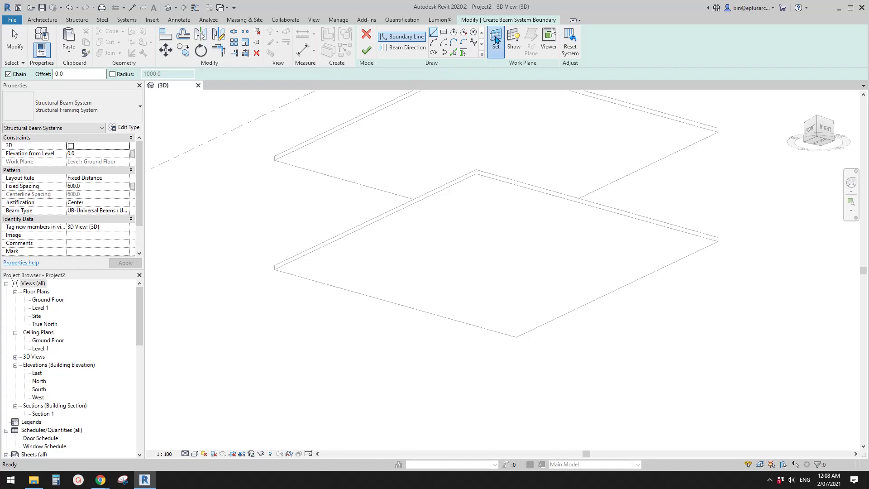
{"action": "left_click", "coordinate": [492, 41]}
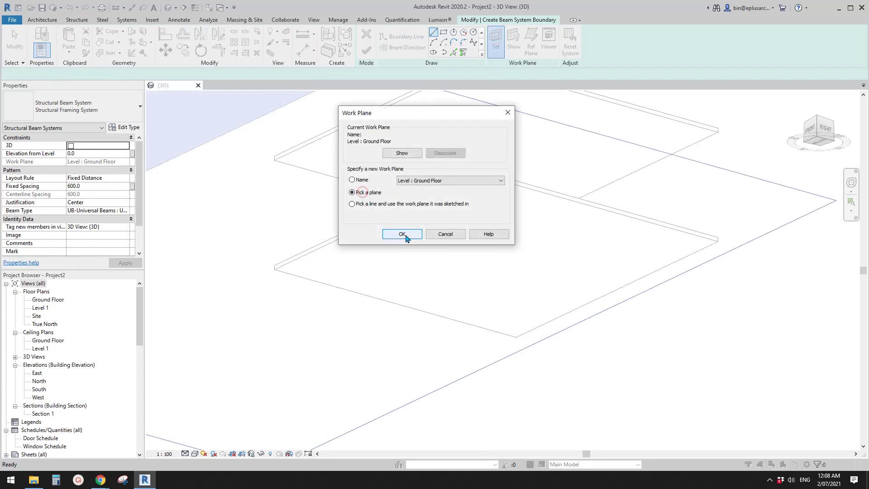
{"action": "left_click", "coordinate": [402, 234]}
{"action": "left_click", "coordinate": [528, 236]}
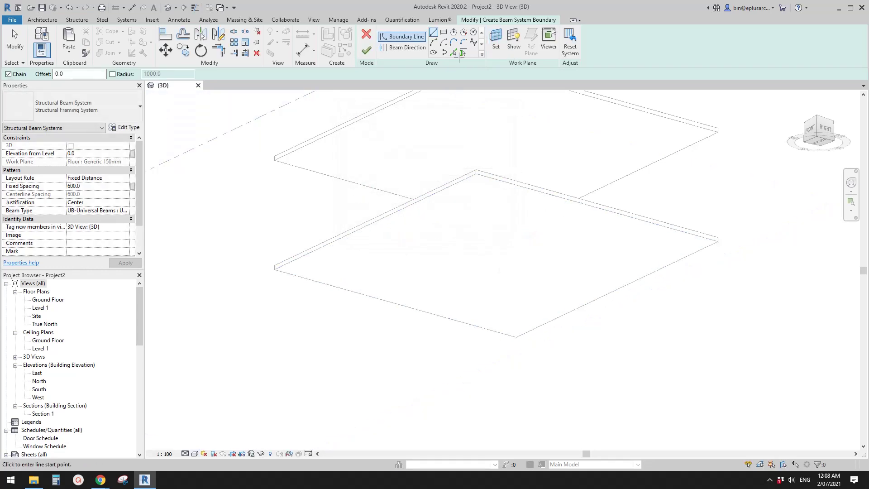
- Pick the chain of the lower slab's edges as the beam system boundary, set the fixed spacing to 900, and finish the sketch
{"action": "left_click", "coordinate": [453, 52]}
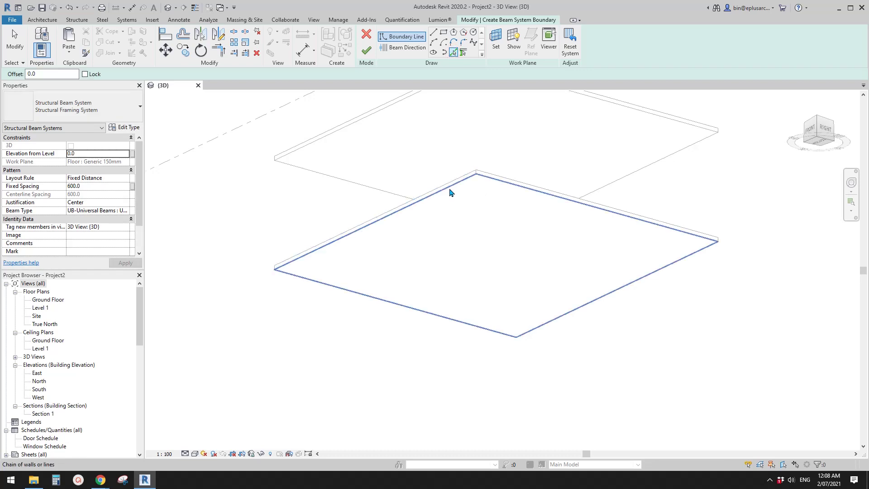
{"action": "left_click", "coordinate": [449, 193]}
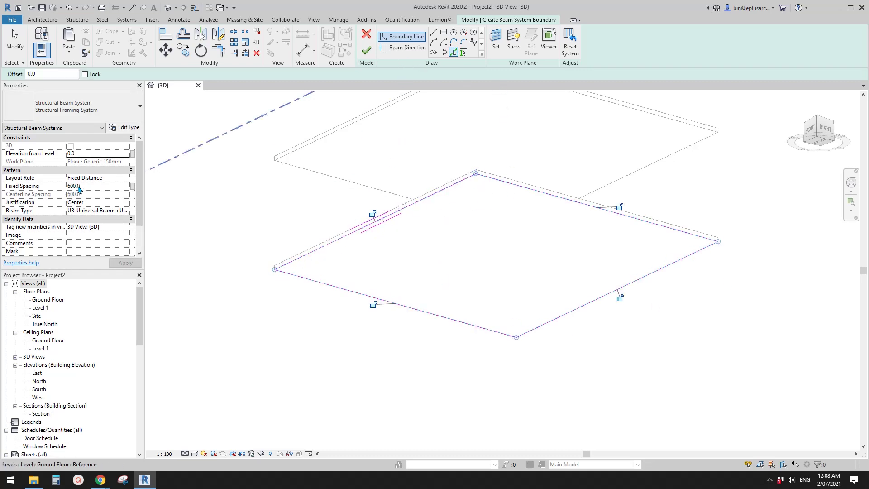
{"action": "left_click", "coordinate": [81, 187]}
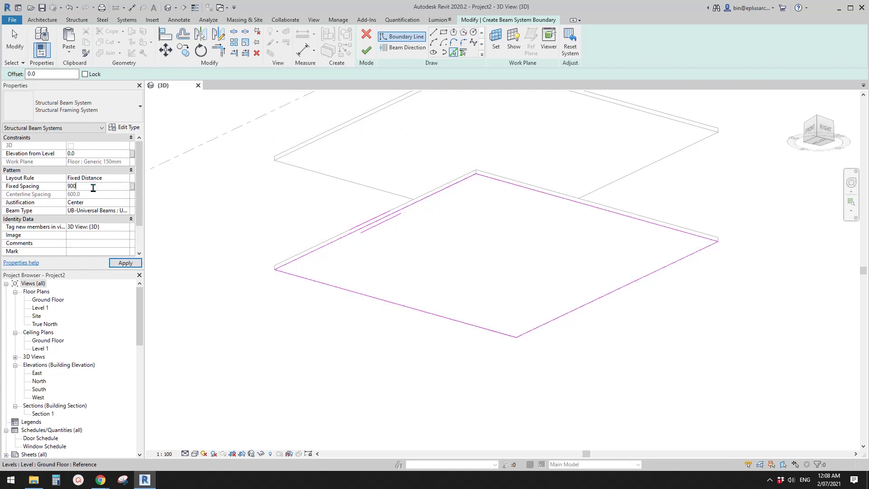
{"action": "left_click", "coordinate": [366, 49]}
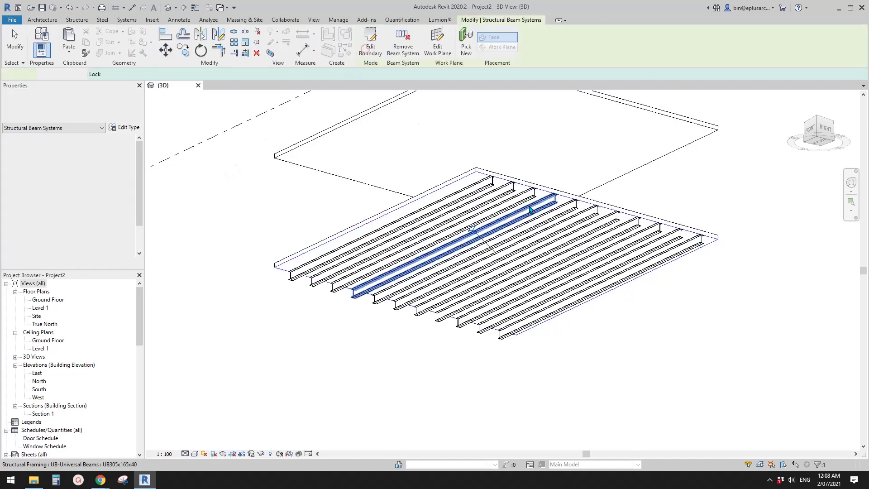
{"action": "key", "text": "Escape"}
- Copy the whole beam system beneath the lower slab and paste it aligned to Level 1
{"action": "middle_click_drag", "start_coordinate": [564, 231], "coordinate": [584, 259], "text": "shift"}
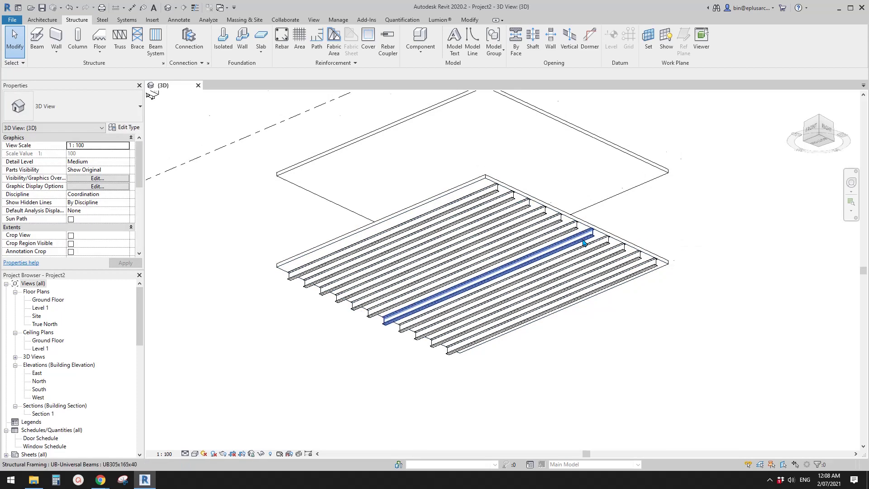
{"action": "scroll", "coordinate": [584, 243], "scroll_direction": "up", "scroll_amount": 1}
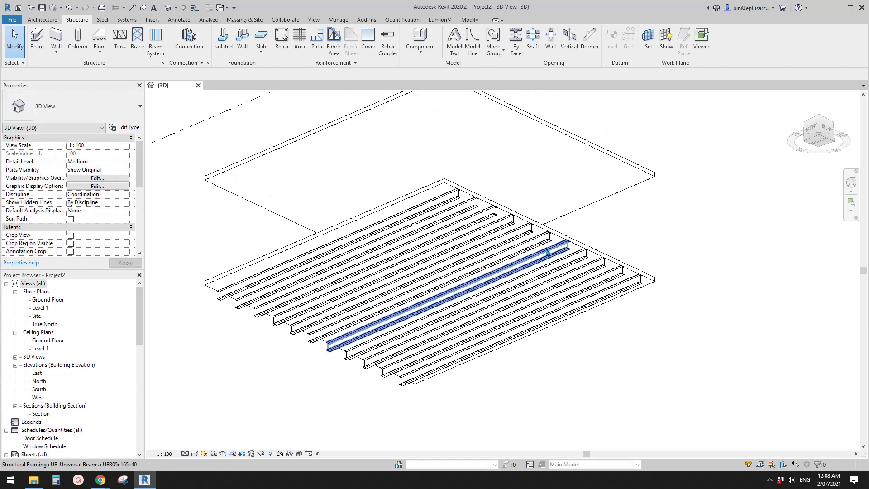
{"action": "scroll", "coordinate": [558, 239], "scroll_direction": "up", "scroll_amount": 2}
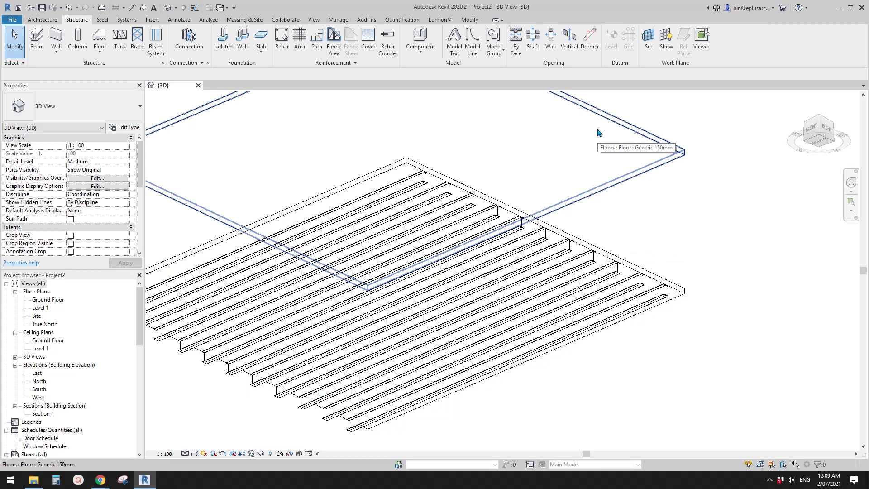
{"action": "scroll", "coordinate": [594, 213], "scroll_direction": "down", "scroll_amount": 4}
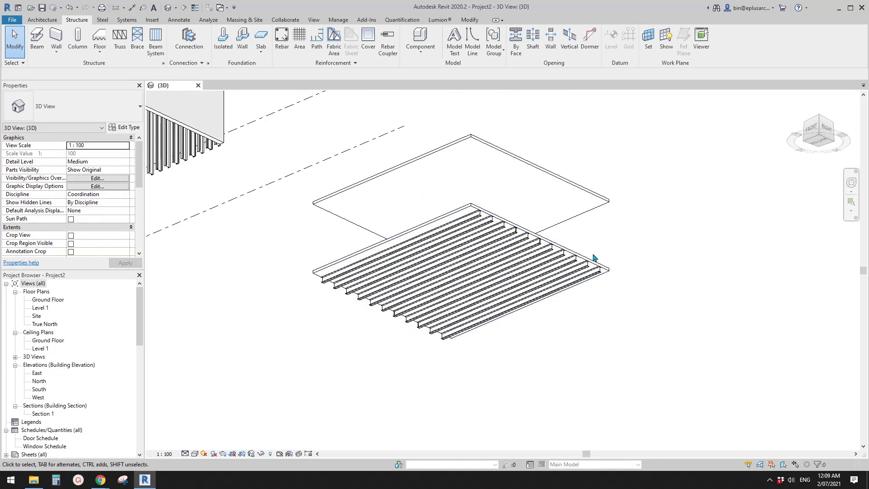
{"action": "scroll", "coordinate": [571, 258], "scroll_direction": "up", "scroll_amount": 3}
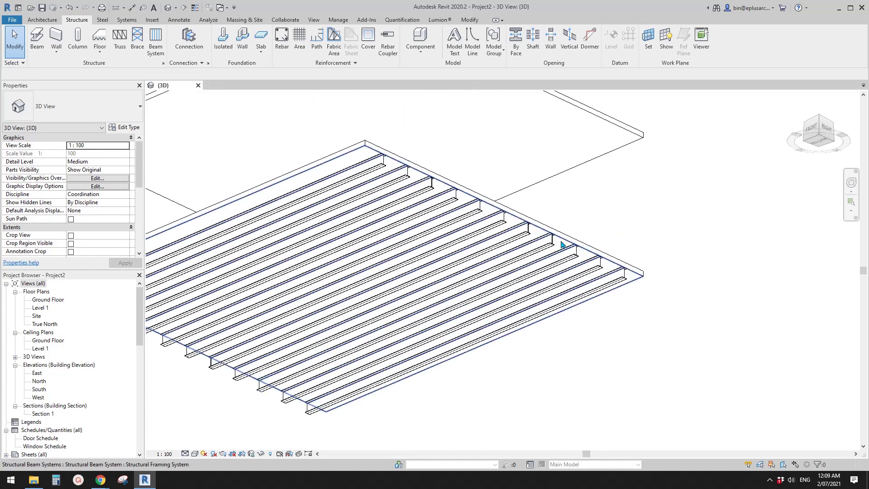
{"action": "key", "text": "Tab"}
{"action": "scroll", "coordinate": [571, 249], "scroll_direction": "up", "scroll_amount": 2}
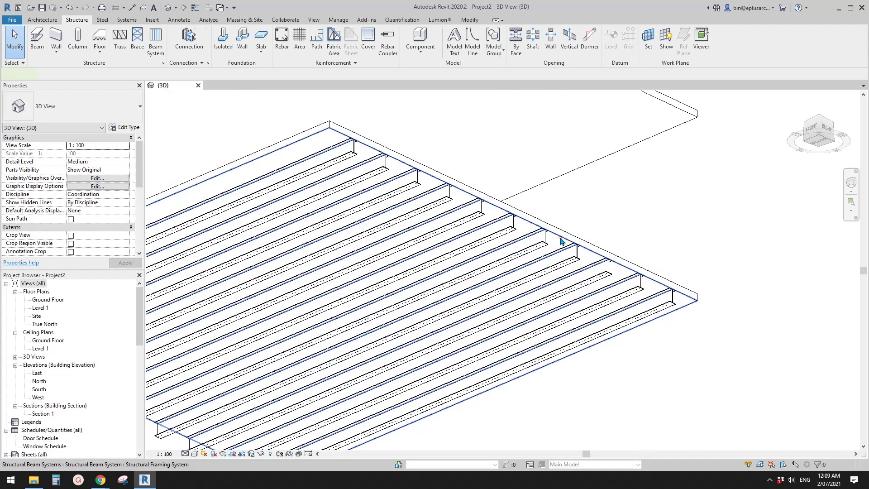
{"action": "left_click", "coordinate": [561, 242]}
{"action": "scroll", "coordinate": [561, 241], "scroll_direction": "down", "scroll_amount": 3}
{"action": "middle_click_drag", "start_coordinate": [562, 244], "coordinate": [565, 265]}
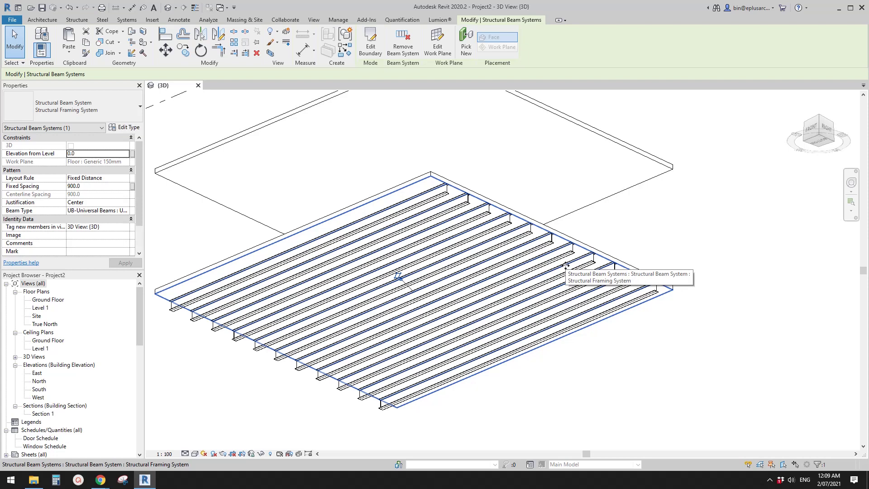
{"action": "middle_click_drag", "start_coordinate": [590, 234], "coordinate": [579, 224]}
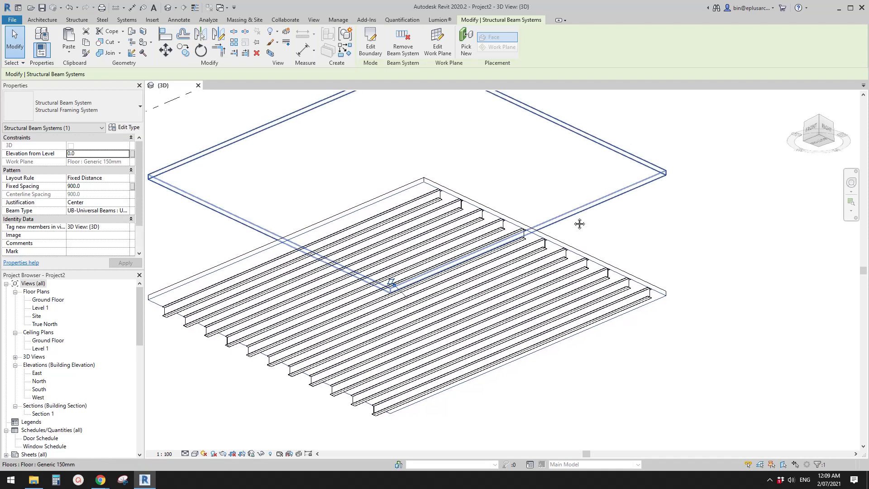
{"action": "left_click", "coordinate": [70, 53]}
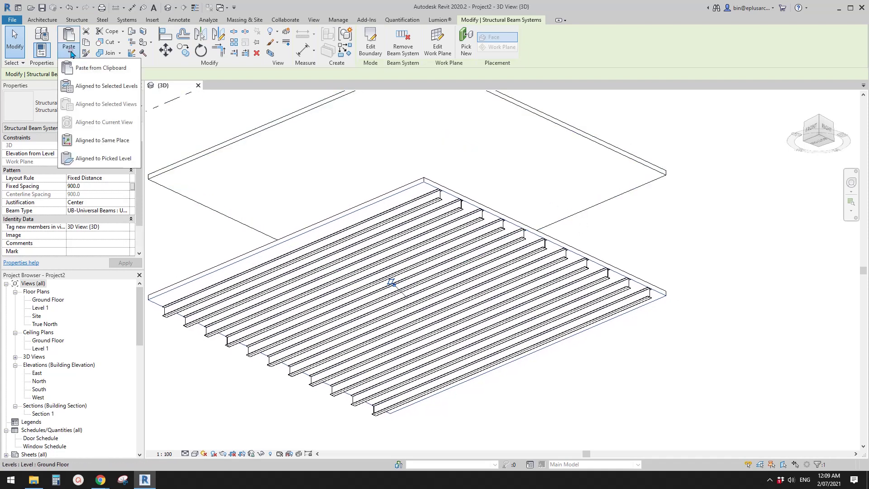
{"action": "left_click", "coordinate": [104, 90]}
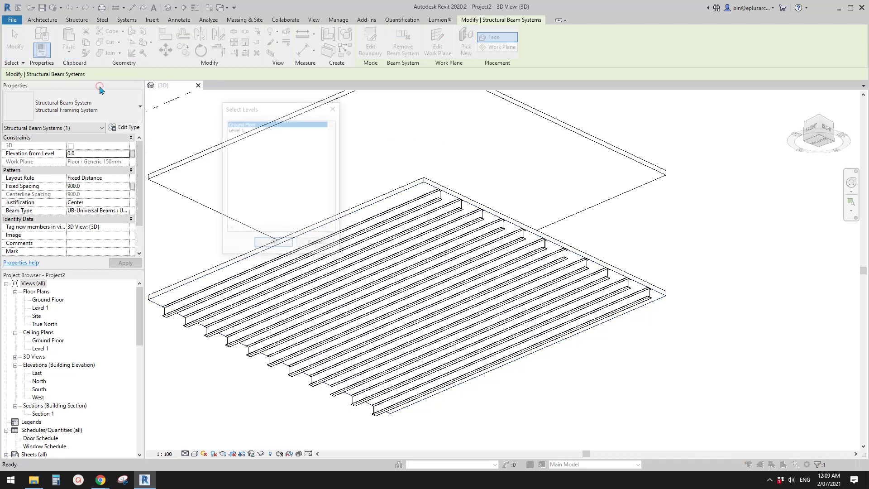
{"action": "left_click", "coordinate": [236, 130]}
{"action": "left_click", "coordinate": [273, 243]}
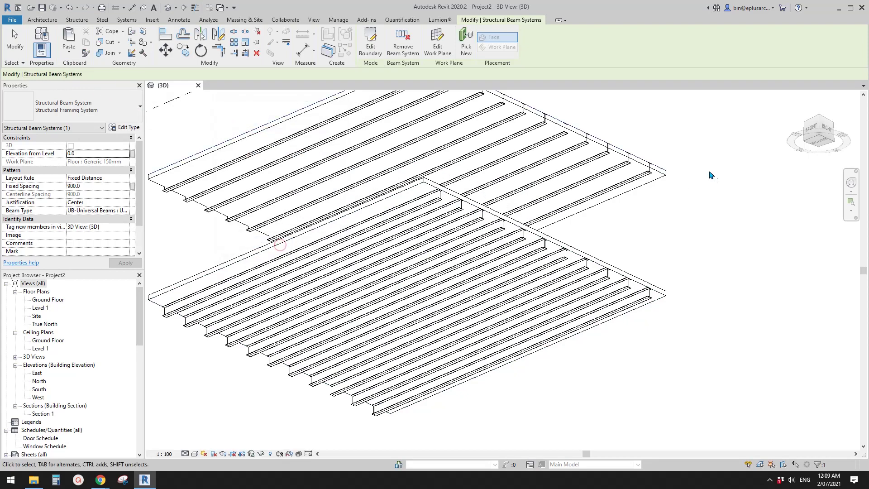
- Examine the pasted beam system's position relative to the Level 1 slab and its work plane association
{"action": "scroll", "coordinate": [706, 178], "scroll_direction": "down", "scroll_amount": 1}
{"action": "middle_click_drag", "start_coordinate": [701, 182], "coordinate": [586, 217]}
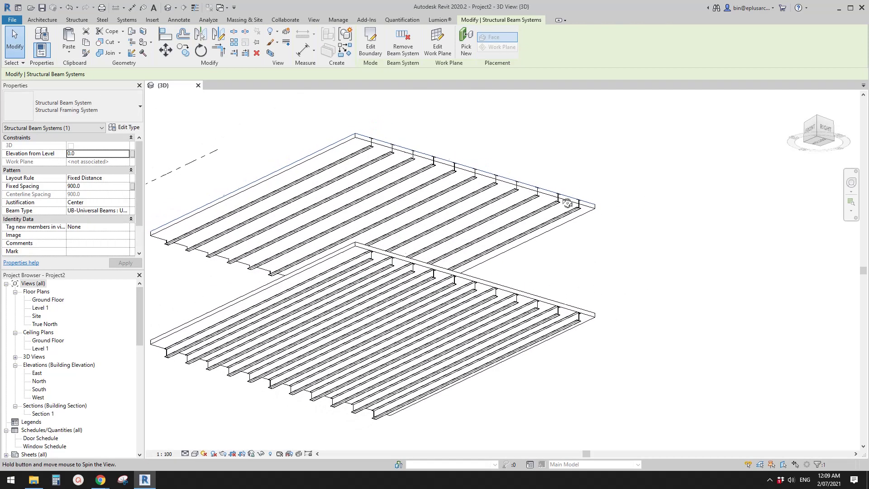
{"action": "scroll", "coordinate": [466, 195], "scroll_direction": "up", "scroll_amount": 3}
{"action": "scroll", "coordinate": [328, 131], "scroll_direction": "up", "scroll_amount": 1}
{"action": "middle_click_drag", "start_coordinate": [559, 186], "coordinate": [516, 176]}
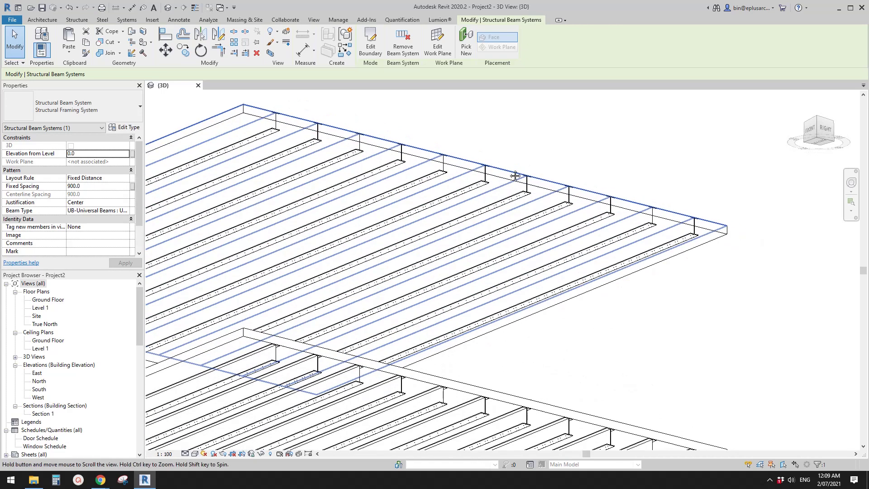
{"action": "scroll", "coordinate": [652, 211], "scroll_direction": "up", "scroll_amount": 1}
{"action": "middle_click_drag", "start_coordinate": [652, 210], "coordinate": [578, 196]}
{"action": "middle_click_drag", "start_coordinate": [682, 228], "coordinate": [672, 233]}
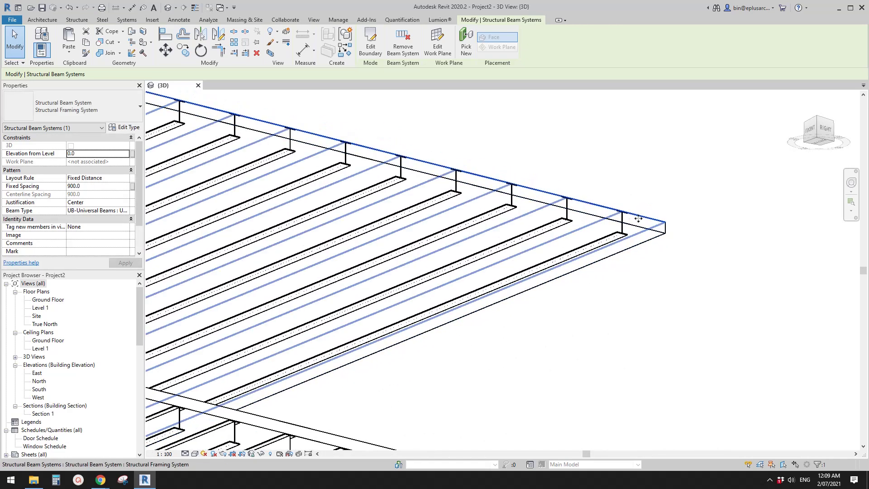
{"action": "scroll", "coordinate": [620, 210], "scroll_direction": "down", "scroll_amount": 4}
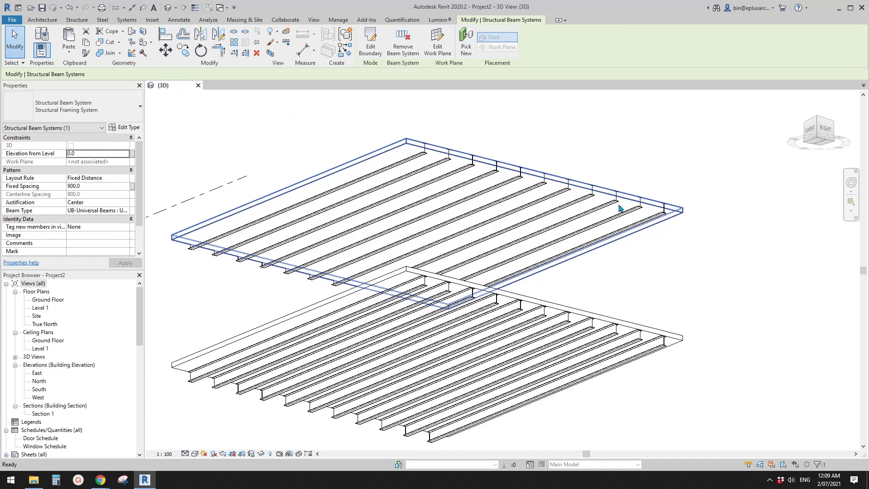
{"action": "scroll", "coordinate": [431, 157], "scroll_direction": "up", "scroll_amount": 2}
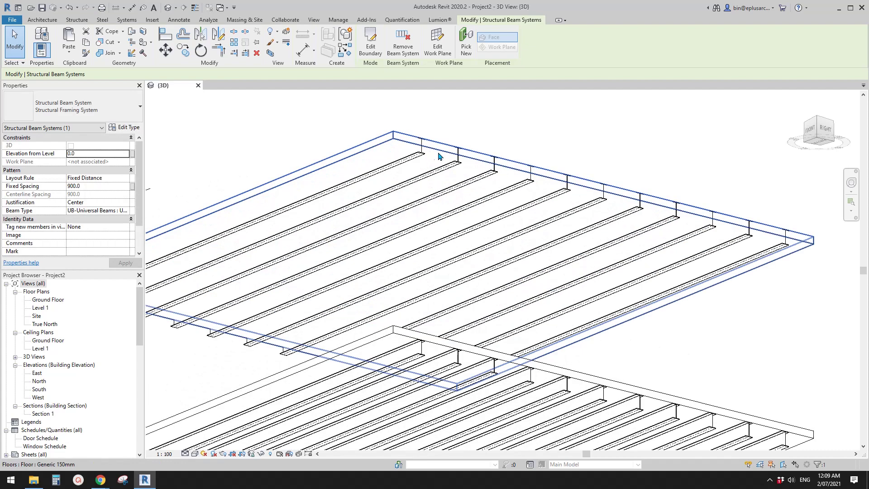
{"action": "scroll", "coordinate": [441, 157], "scroll_direction": "down", "scroll_amount": 5}
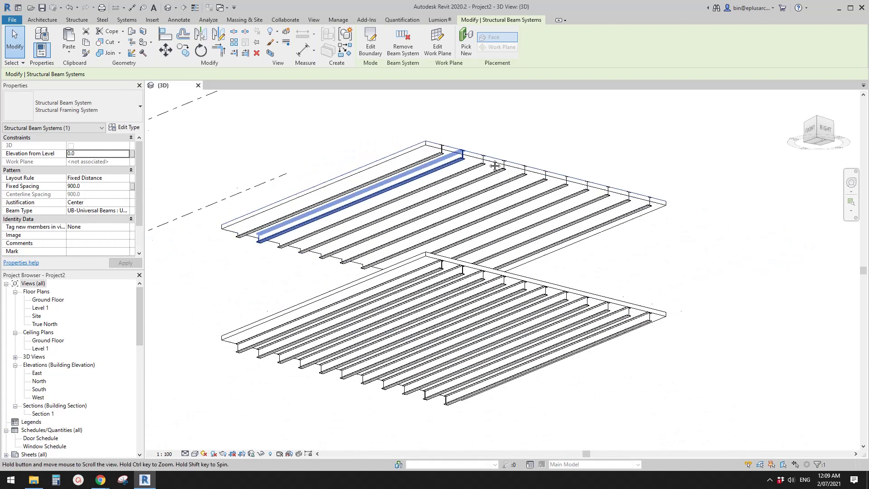
- Try to rehost the pasted beam system on the underside of the Level 1 slab with Pick New face placement
{"action": "scroll", "coordinate": [516, 166], "scroll_direction": "up", "scroll_amount": 5}
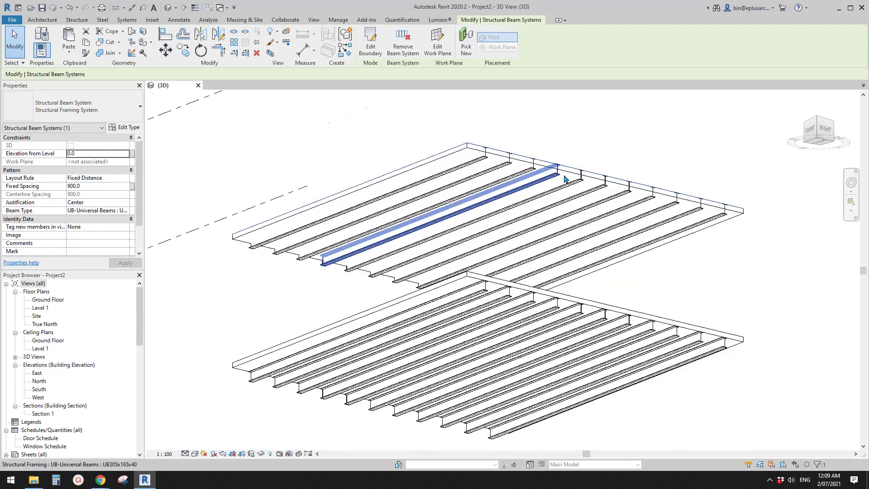
{"action": "scroll", "coordinate": [521, 167], "scroll_direction": "down", "scroll_amount": 3}
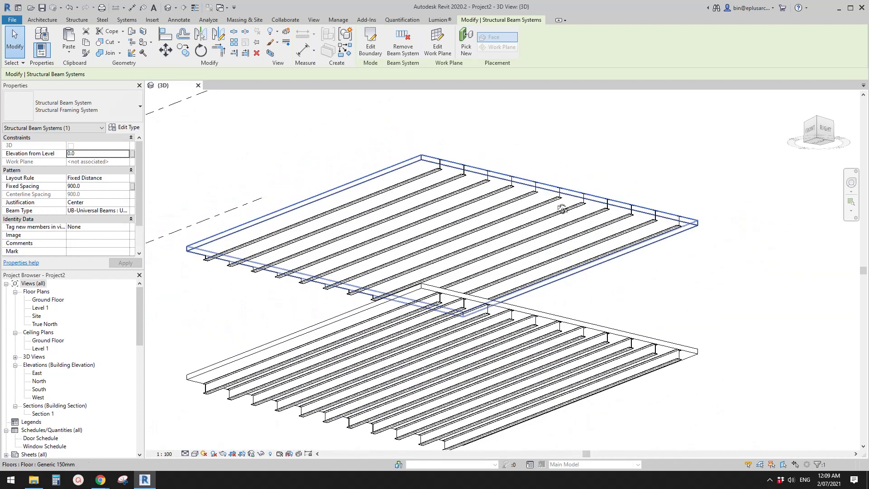
{"action": "middle_click_drag", "start_coordinate": [561, 207], "coordinate": [539, 187], "text": "shift"}
{"action": "scroll", "coordinate": [539, 187], "scroll_direction": "up", "scroll_amount": 1}
{"action": "middle_click_drag", "start_coordinate": [516, 110], "coordinate": [574, 157], "text": "shift"}
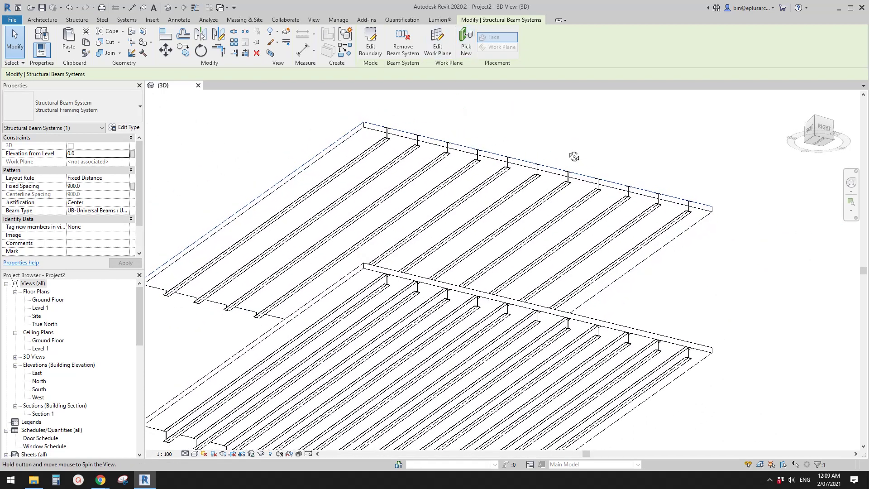
{"action": "left_click", "coordinate": [467, 48]}
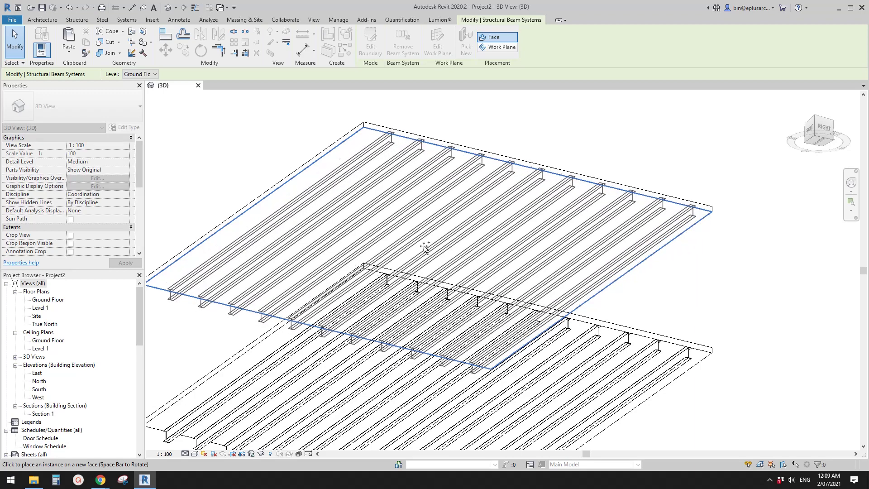
{"action": "left_click", "coordinate": [476, 242]}
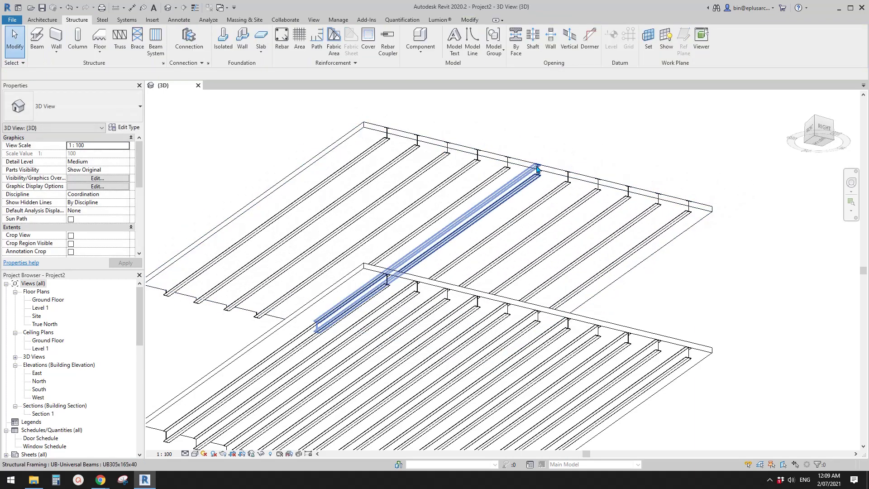
- Edit the upper beam system's work plane, picking the underside of the Level 1 slab as its new host
{"action": "left_click", "coordinate": [536, 165]}
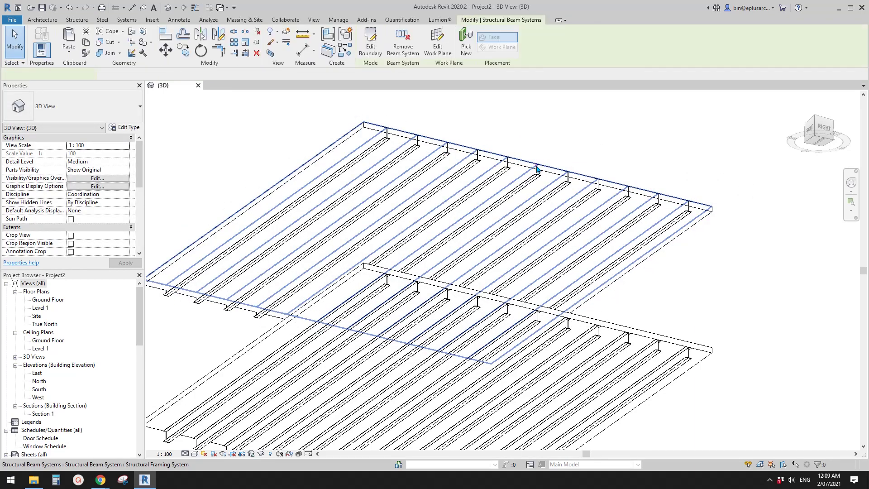
{"action": "left_click", "coordinate": [438, 50]}
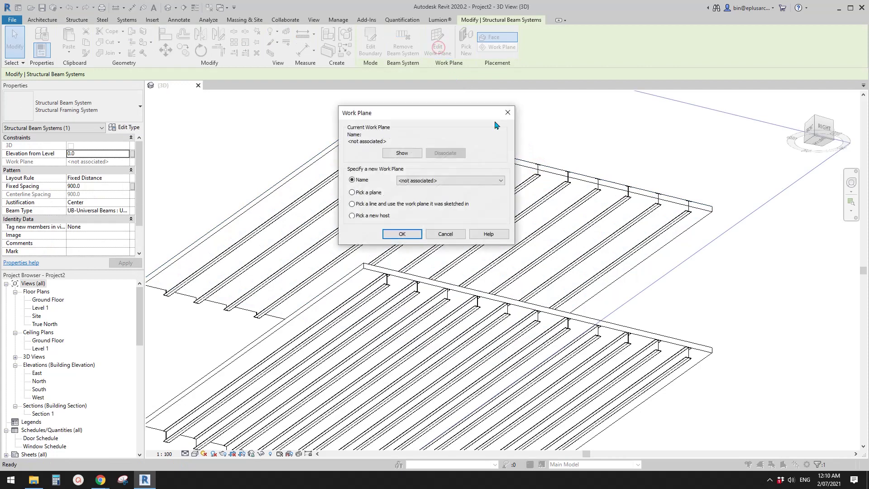
{"action": "left_click", "coordinate": [402, 234]}
{"action": "left_click", "coordinate": [632, 156]}
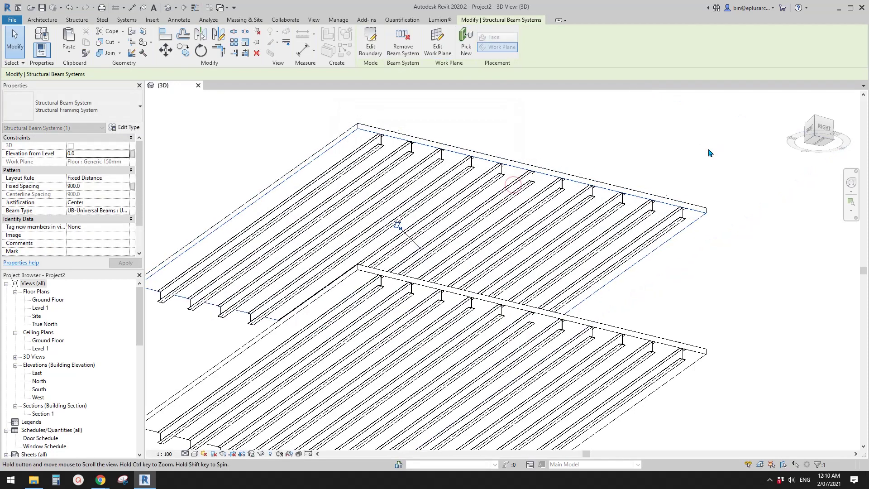
{"action": "scroll", "coordinate": [706, 176], "scroll_direction": "down", "scroll_amount": 3}
{"action": "key", "text": "Escape"}
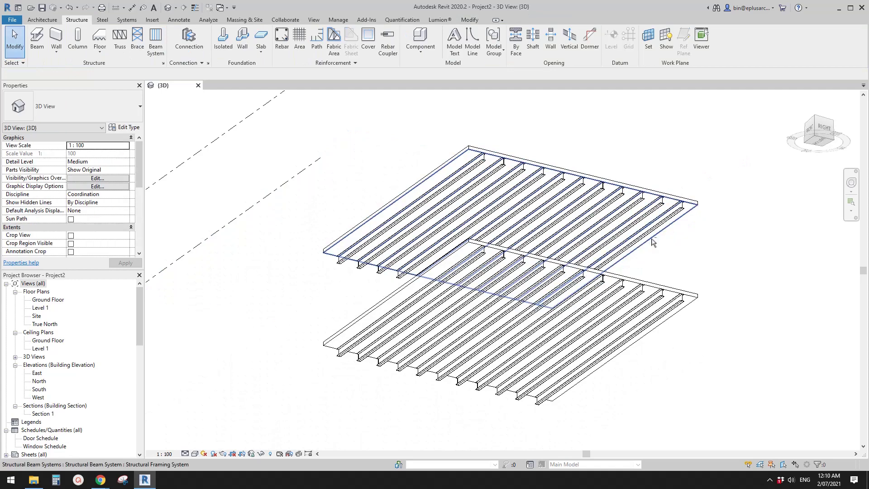
- Select the vertical beam system in the house's wall opening to check its work plane association
{"action": "middle_click_drag", "start_coordinate": [741, 238], "coordinate": [600, 276], "text": "shift"}
{"action": "scroll", "coordinate": [560, 265], "scroll_direction": "down", "scroll_amount": 3}
{"action": "scroll", "coordinate": [572, 277], "scroll_direction": "up", "scroll_amount": 1}
{"action": "middle_click_drag", "start_coordinate": [572, 230], "coordinate": [551, 272]}
{"action": "scroll", "coordinate": [543, 281], "scroll_direction": "up", "scroll_amount": 1}
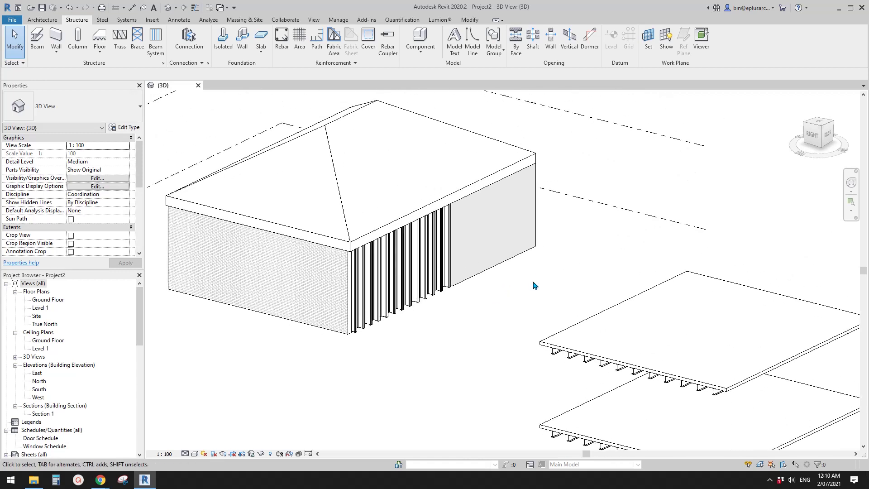
{"action": "scroll", "coordinate": [453, 253], "scroll_direction": "up", "scroll_amount": 2}
{"action": "middle_click_drag", "start_coordinate": [443, 271], "coordinate": [442, 273]}
{"action": "key", "text": "Tab"}
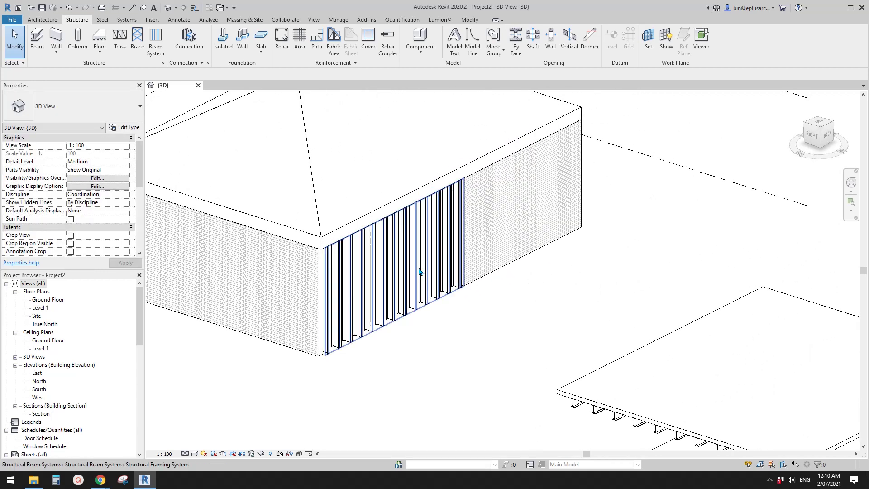
{"action": "left_click", "coordinate": [419, 267]}
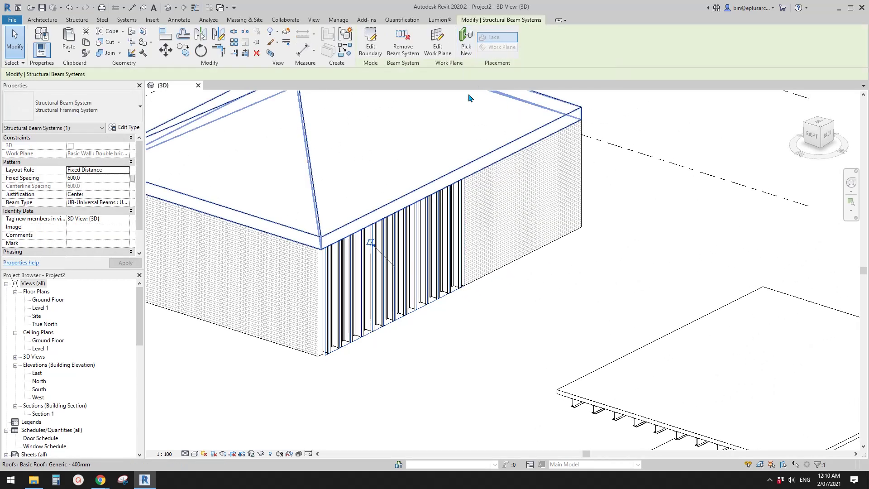
- Examine the vertical beam system's position against the brick walls and roof from several sides, then clear the selection
{"action": "middle_click_drag", "start_coordinate": [474, 111], "coordinate": [491, 150]}
{"action": "scroll", "coordinate": [508, 228], "scroll_direction": "down", "scroll_amount": 1}
{"action": "middle_click_drag", "start_coordinate": [509, 227], "coordinate": [546, 219]}
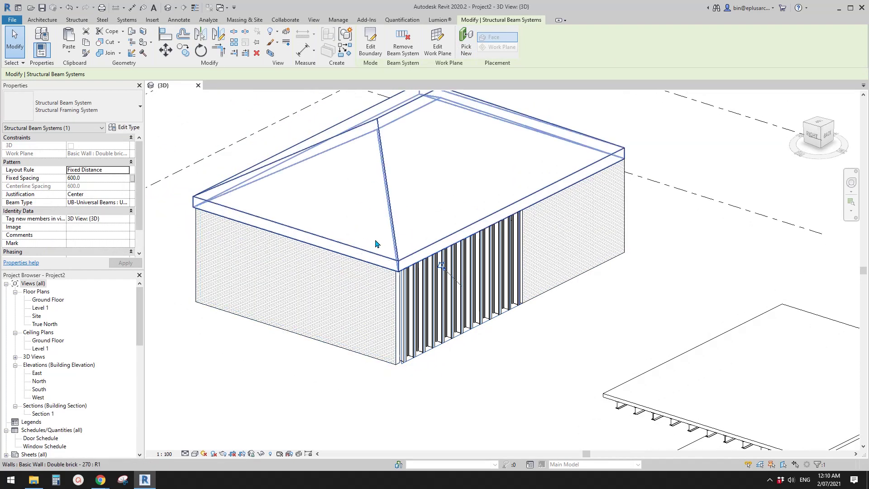
{"action": "middle_click_drag", "start_coordinate": [392, 261], "coordinate": [445, 248]}
{"action": "scroll", "coordinate": [483, 240], "scroll_direction": "down", "scroll_amount": 1}
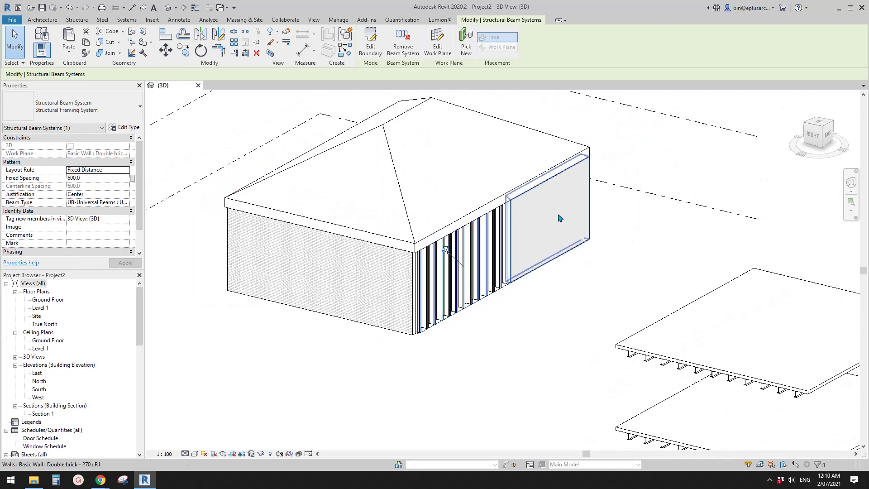
{"action": "middle_click_drag", "start_coordinate": [490, 231], "coordinate": [490, 180], "text": "shift"}
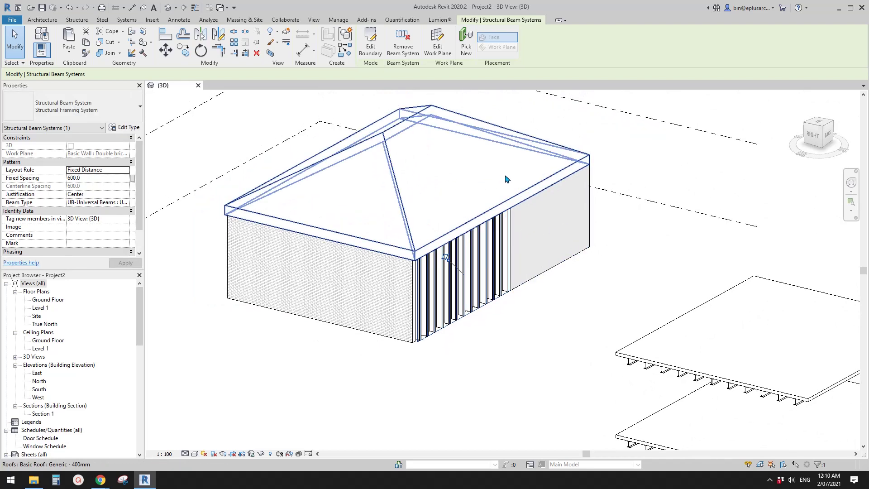
{"action": "middle_click_drag", "start_coordinate": [561, 211], "coordinate": [587, 204]}
{"action": "mouse_move", "coordinate": [587, 204]}
{"action": "middle_mouse_down", "text": "shift"}
{"action": "mouse_move", "coordinate": [563, 219]}
{"action": "mouse_move", "coordinate": [545, 215]}
{"action": "mouse_move", "coordinate": [568, 199]}
{"action": "mouse_move", "coordinate": [589, 231]}
{"action": "middle_mouse_up", "text": "shift"}
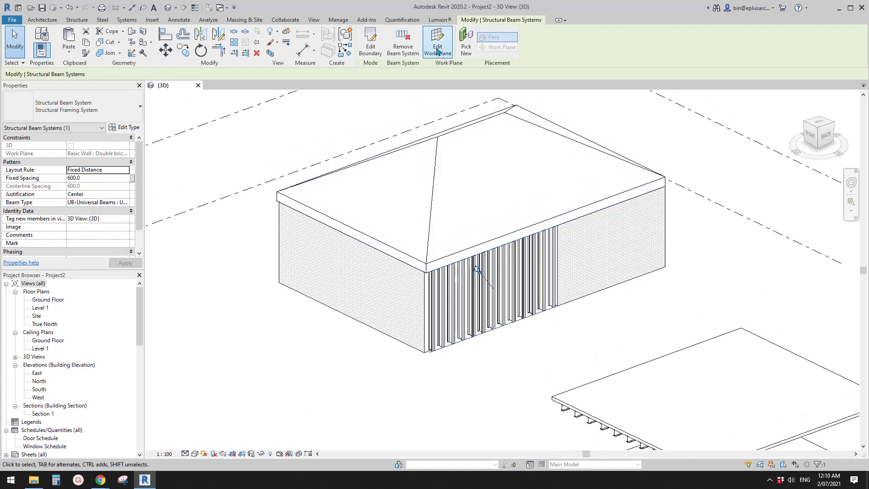
{"action": "scroll", "coordinate": [447, 114], "scroll_direction": "down", "scroll_amount": 1}
{"action": "middle_click_drag", "start_coordinate": [460, 163], "coordinate": [489, 170], "text": "shift"}
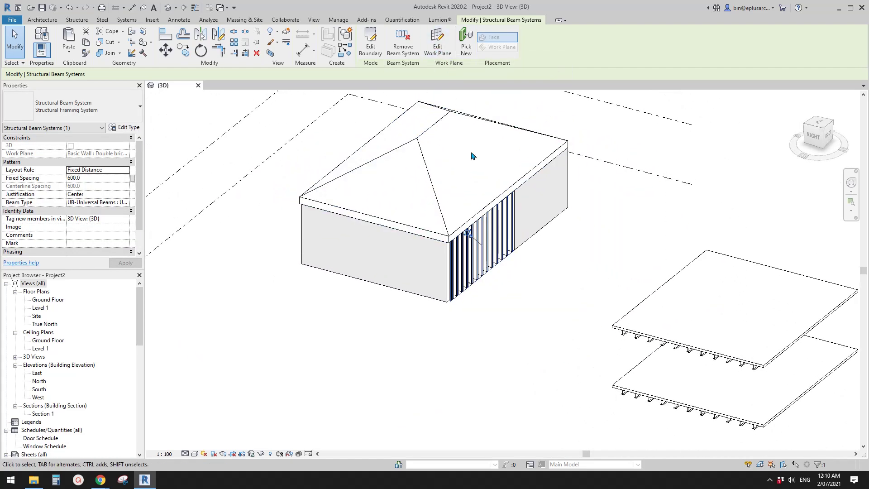
{"action": "scroll", "coordinate": [526, 196], "scroll_direction": "up", "scroll_amount": 1}
{"action": "scroll", "coordinate": [498, 212], "scroll_direction": "up", "scroll_amount": 1}
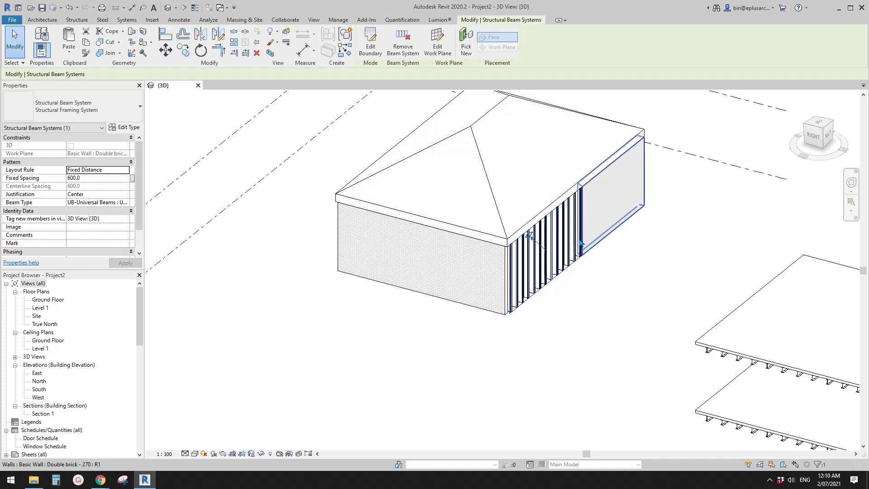
{"action": "middle_click_drag", "start_coordinate": [594, 229], "coordinate": [651, 245], "text": "shift"}
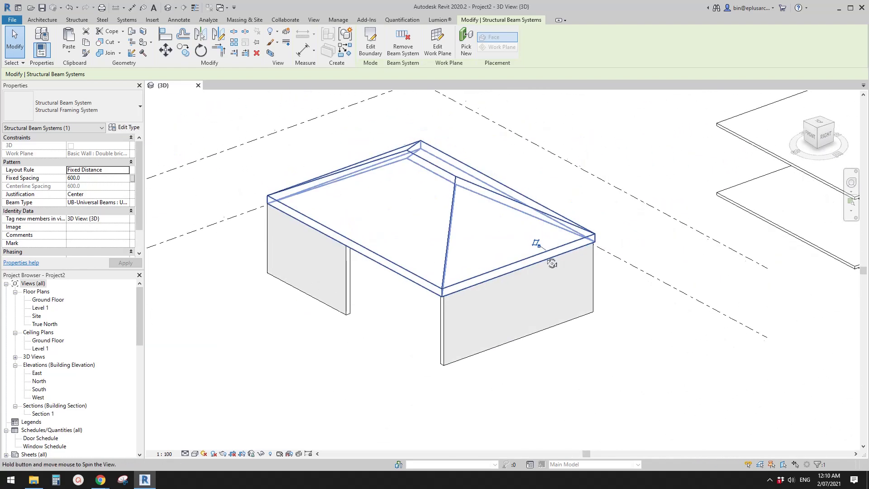
{"action": "middle_click_drag", "start_coordinate": [552, 263], "coordinate": [564, 267], "text": "shift"}
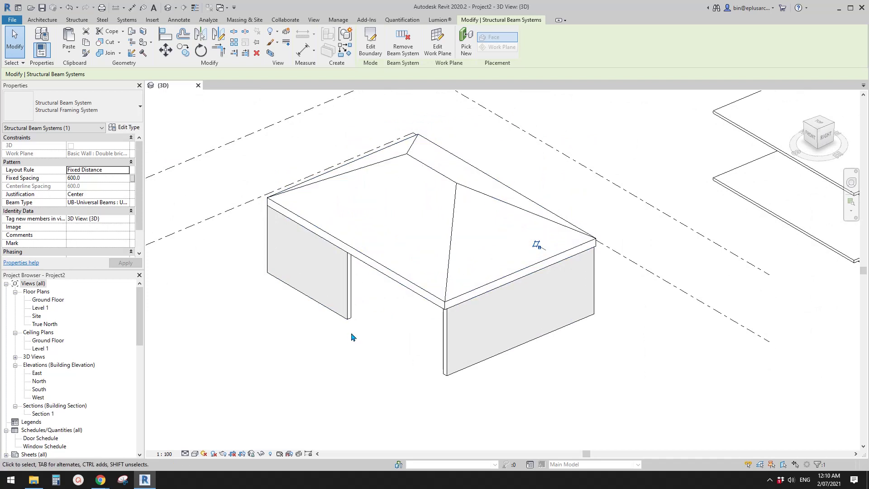
{"action": "scroll", "coordinate": [419, 317], "scroll_direction": "down", "scroll_amount": 1}
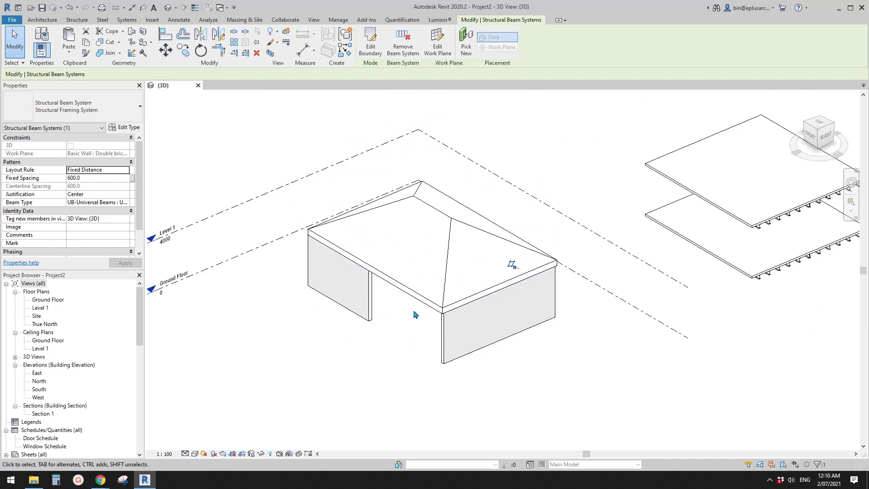
{"action": "scroll", "coordinate": [504, 252], "scroll_direction": "up", "scroll_amount": 1}
{"action": "scroll", "coordinate": [452, 316], "scroll_direction": "up", "scroll_amount": 1}
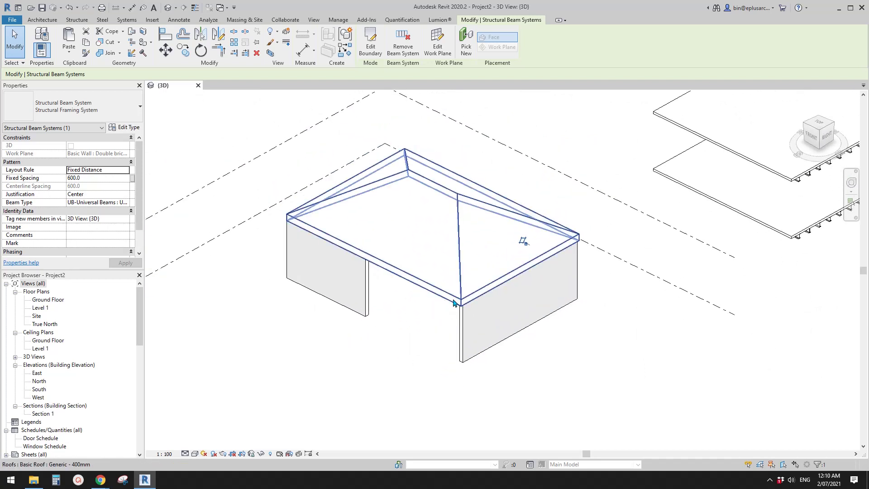
{"action": "mouse_move", "coordinate": [640, 309]}
{"action": "middle_mouse_down"}
{"action": "mouse_move", "coordinate": [550, 312]}
{"action": "mouse_move", "coordinate": [645, 313]}
{"action": "middle_mouse_up"}
{"action": "middle_click_drag", "start_coordinate": [645, 313], "coordinate": [516, 288], "text": "shift"}
{"action": "key", "text": "Escape"}
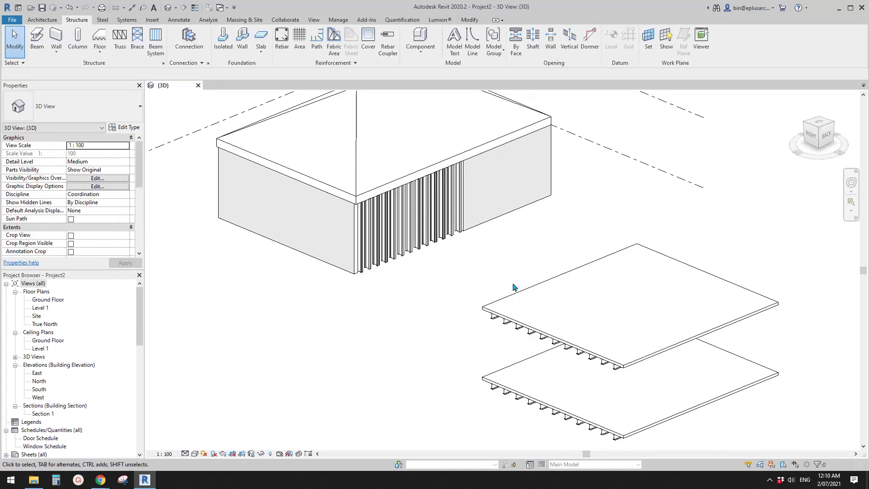
{"action": "scroll", "coordinate": [510, 285], "scroll_direction": "up", "scroll_amount": 1}
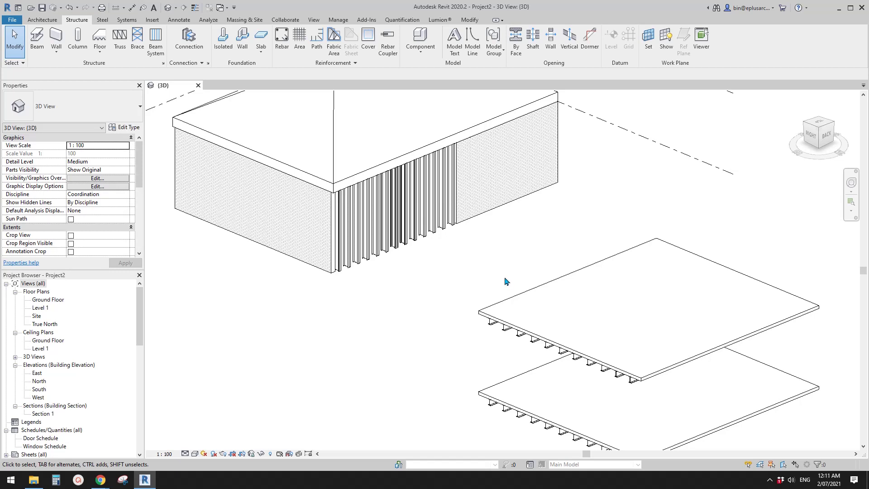
{"action": "middle_click_drag", "start_coordinate": [505, 281], "coordinate": [509, 271]}
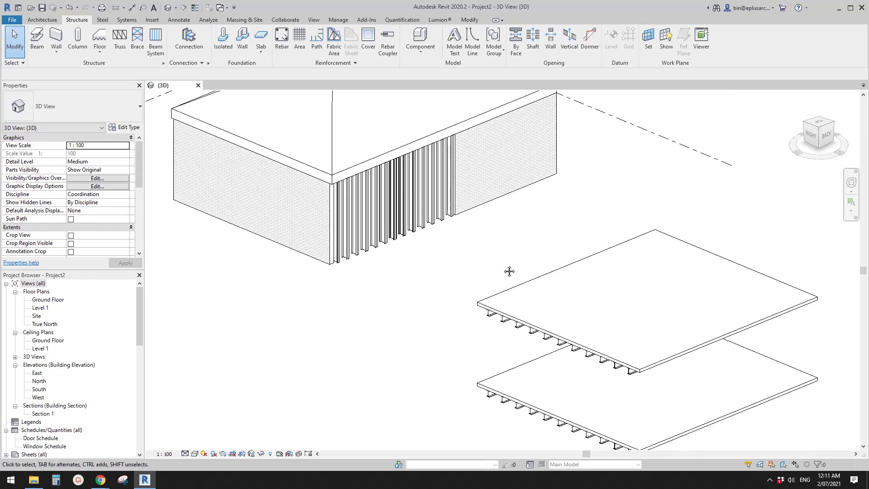